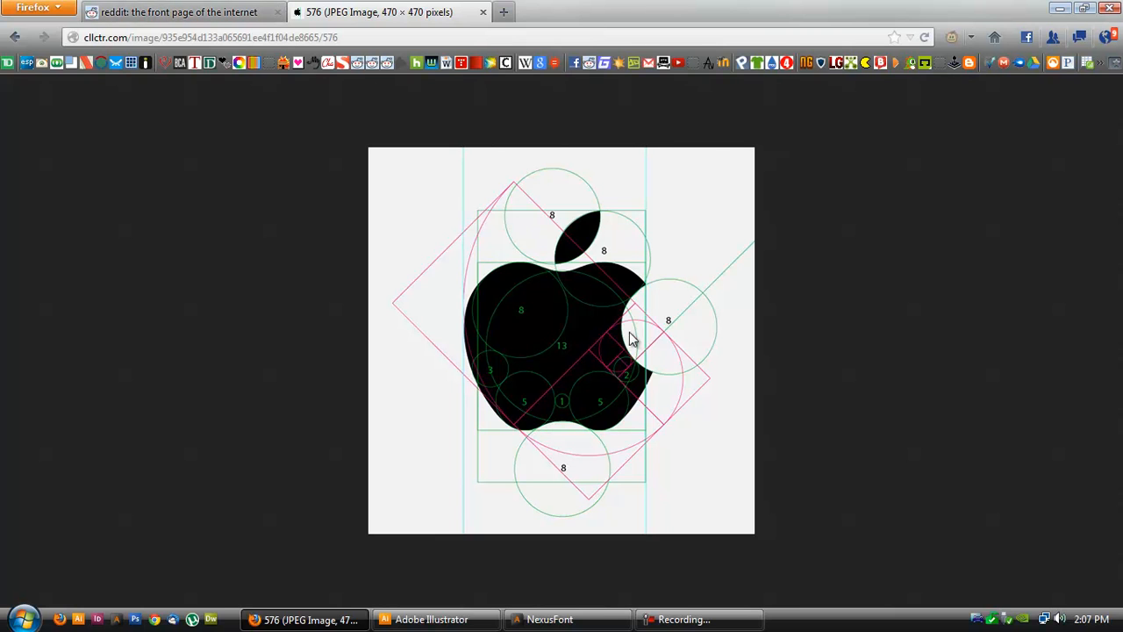
- Close the apple logo image tab and switch to the Untitled-2 document in Illustrator
middle_click(430, 16)
click(430, 620)
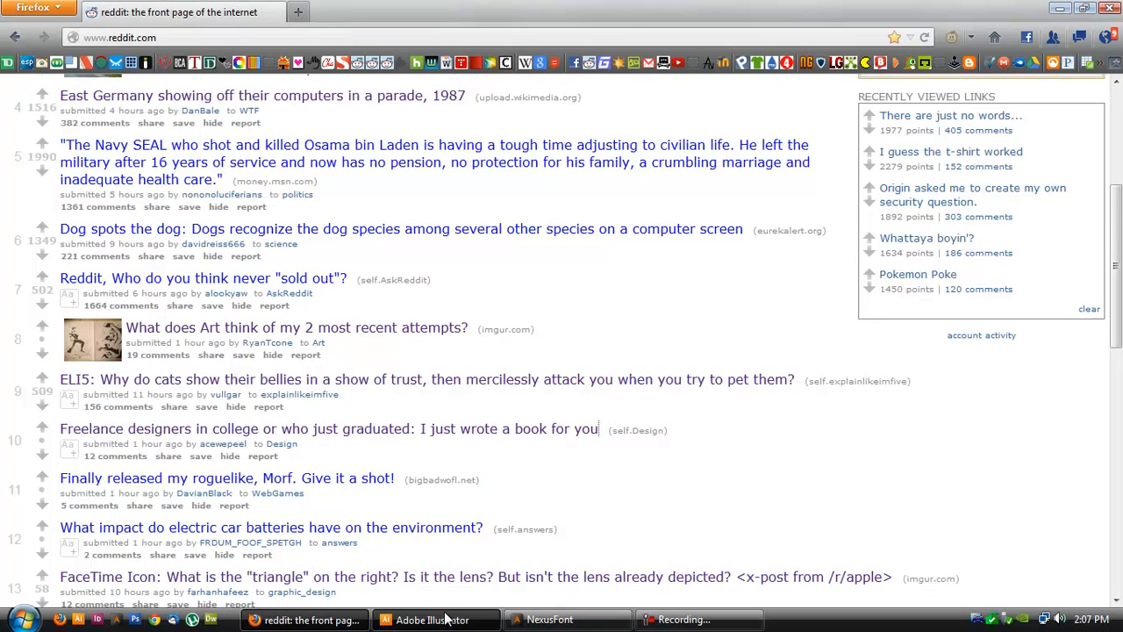
key(ctrl+Tab)
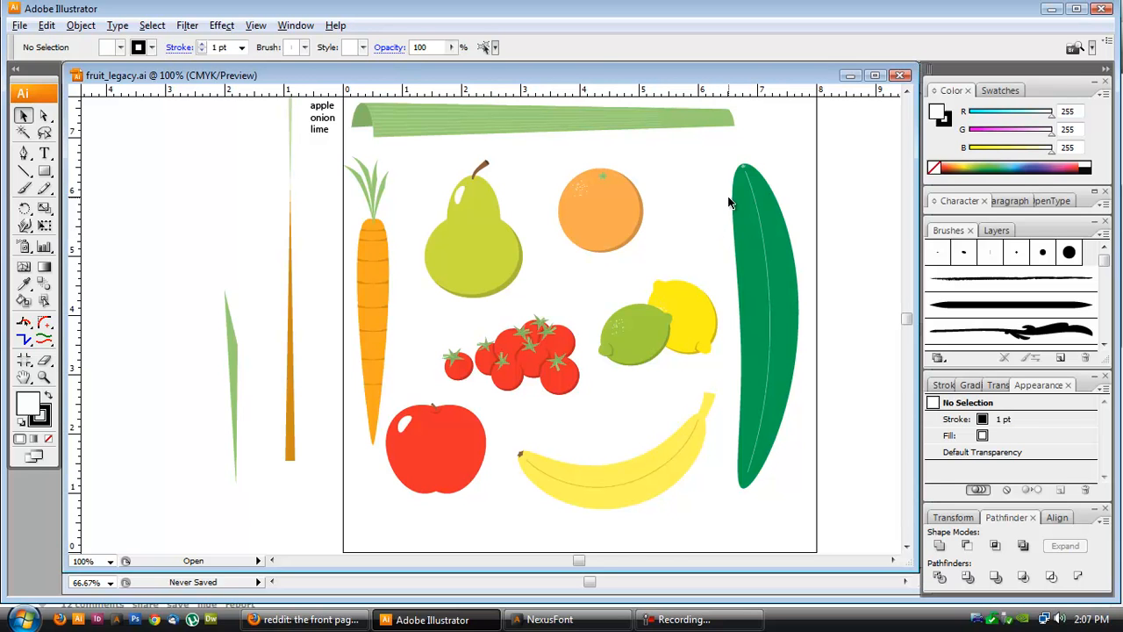
key(ctrl+Tab)
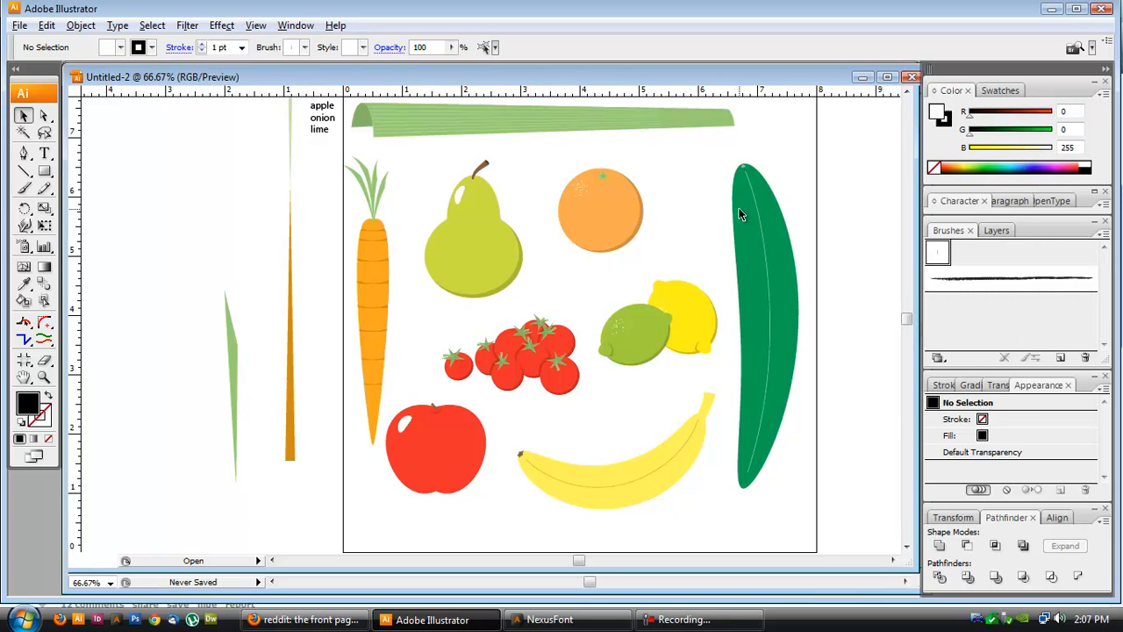
- Select and delete all the fruit artwork on the artboard
click(183, 143)
drag(169, 108, 773, 519)
key(Delete)
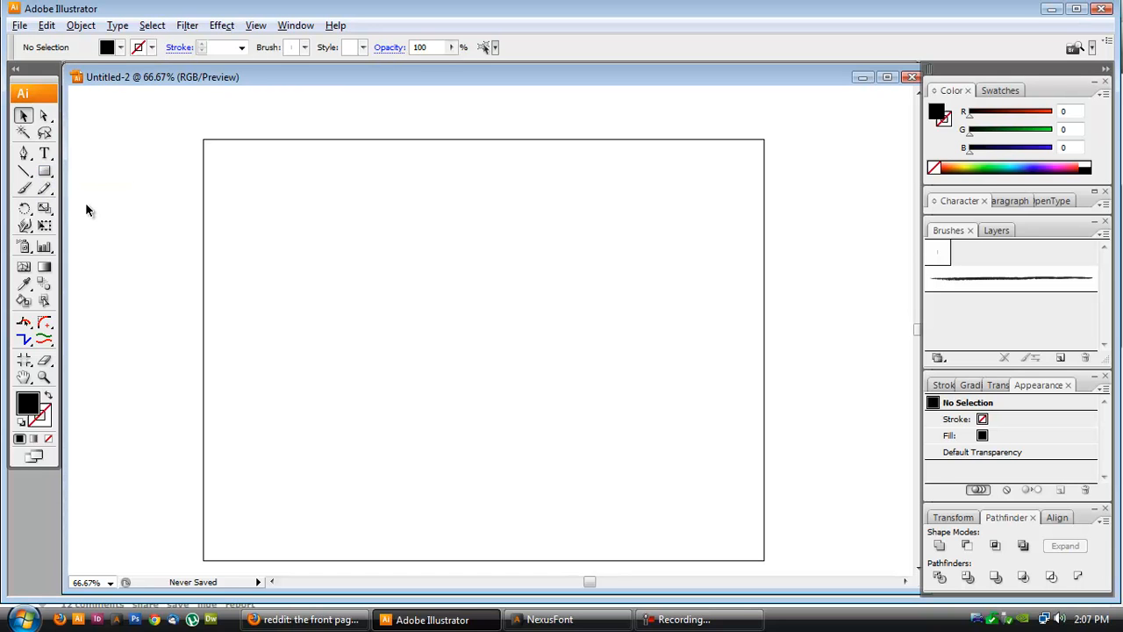
- Draw a circle about 288 pt in diameter with the Ellipse tool near the artboard's upper left
click(47, 172)
drag(50, 173, 121, 215)
click(120, 212)
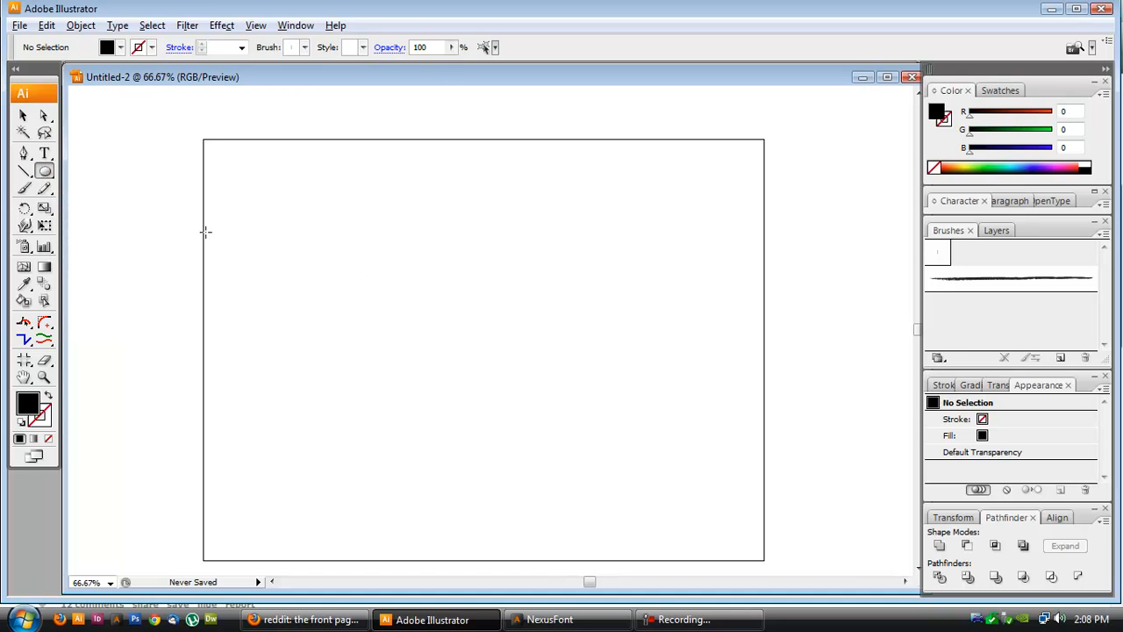
drag(267, 185, 396, 344)
key(v)
click(195, 187)
- Duplicate the circle and place the copy overlapping it to the right
click(378, 264)
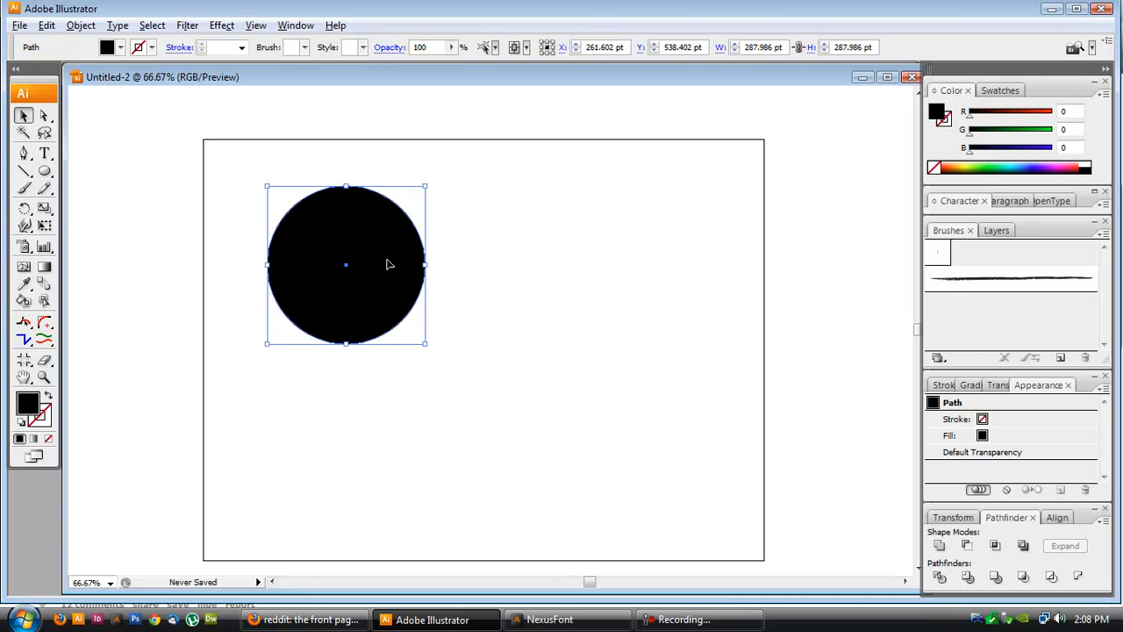
key(ctrl+shift+a)
drag(323, 258, 405, 265)
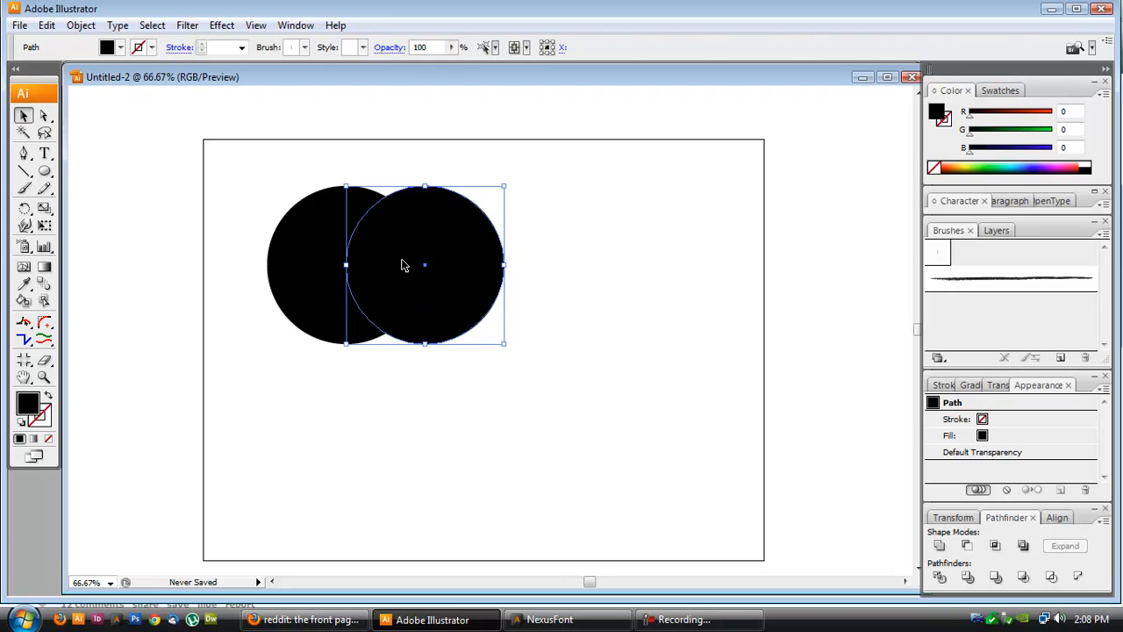
- Intersect the two circles with Pathfinder and expand the result into a lens shape
drag(303, 144, 516, 224)
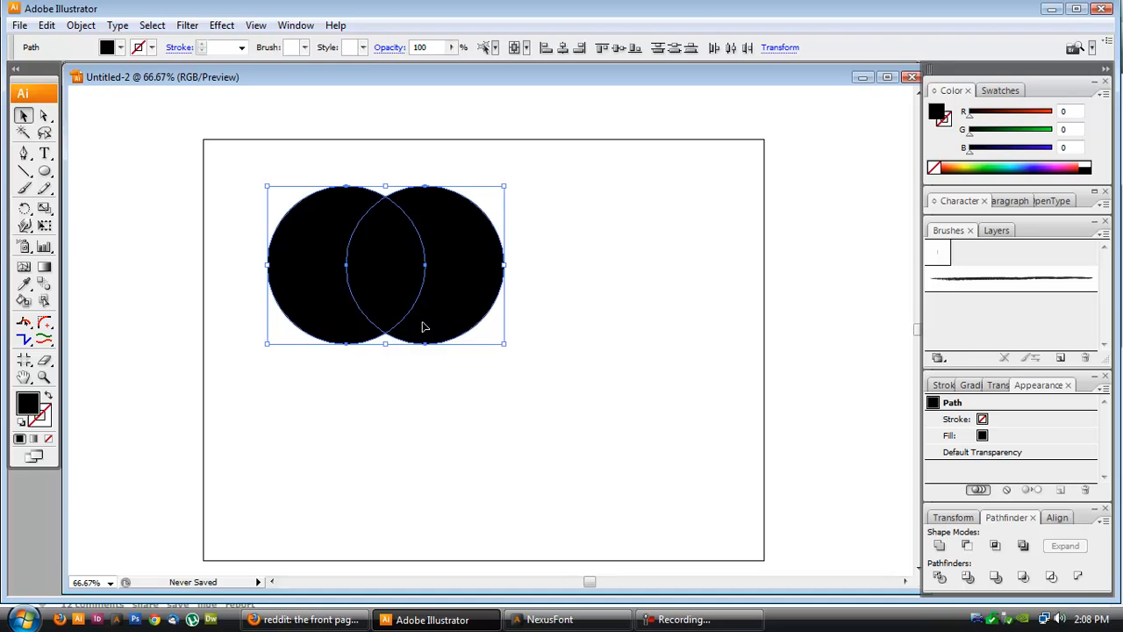
click(995, 546)
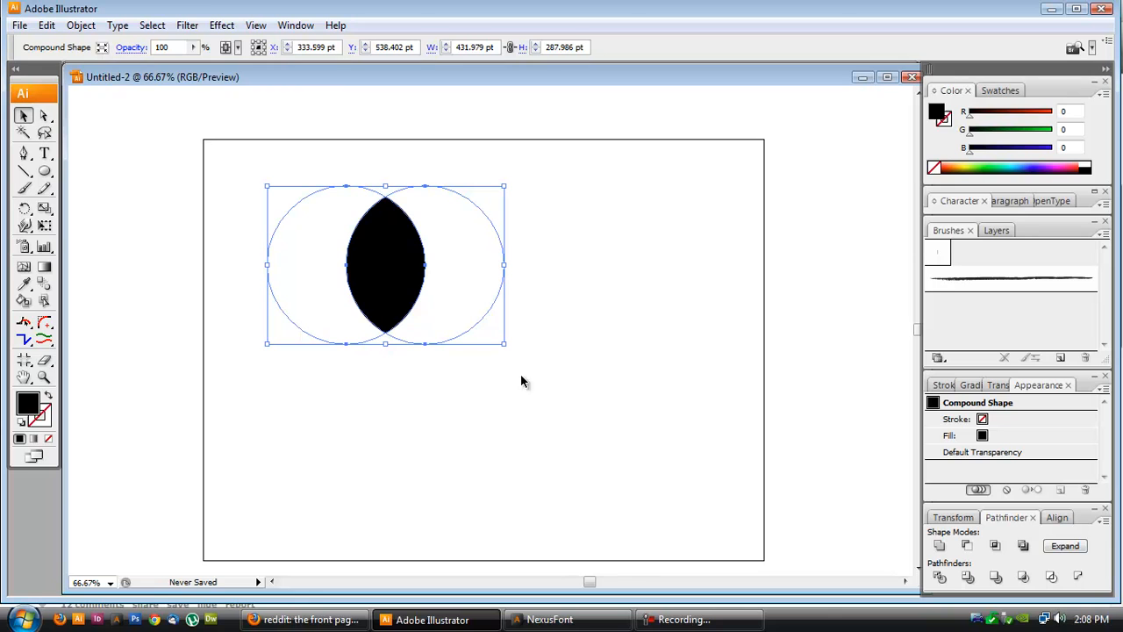
click(1066, 546)
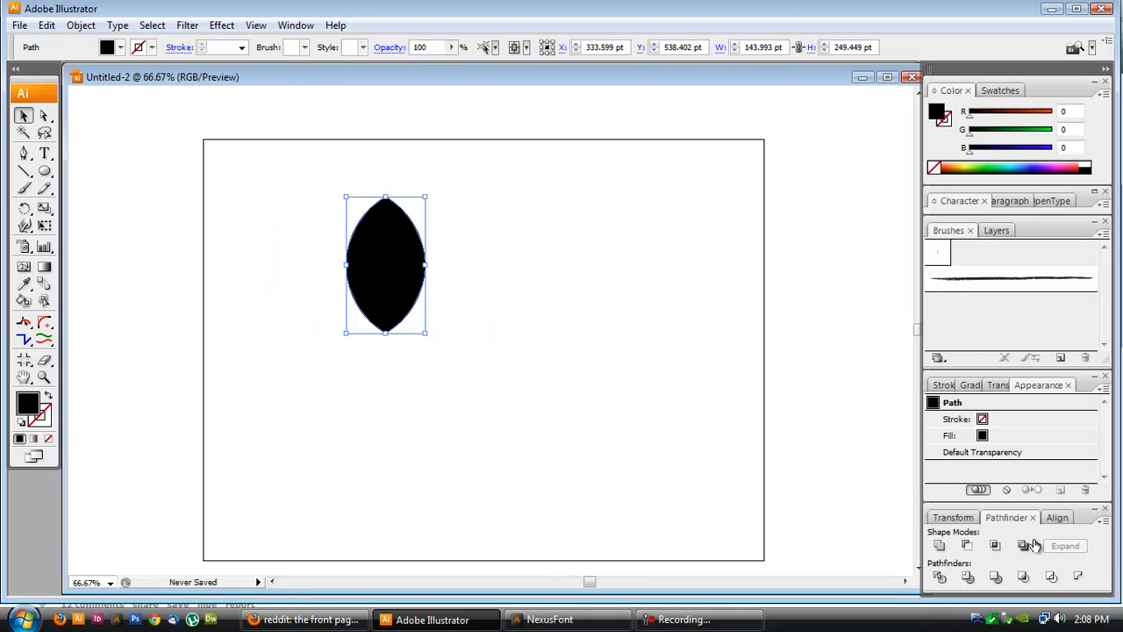
key(ctrl+z)
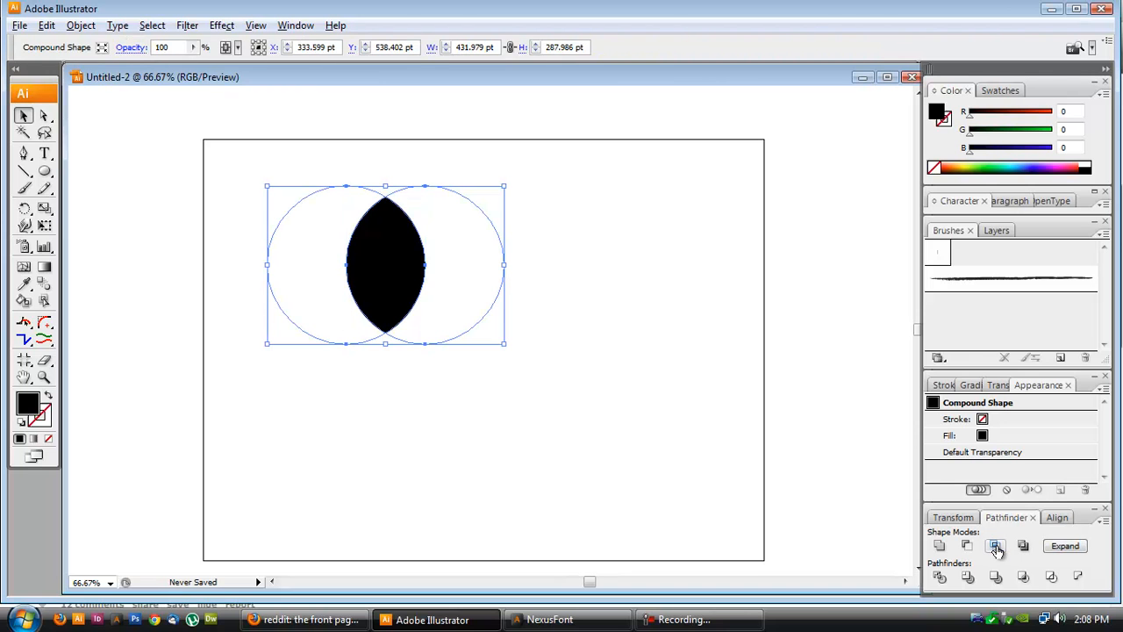
click(1066, 546)
- Move the lens shape toward the left of the artboard
click(862, 490)
scroll(347, 299, up, 2)
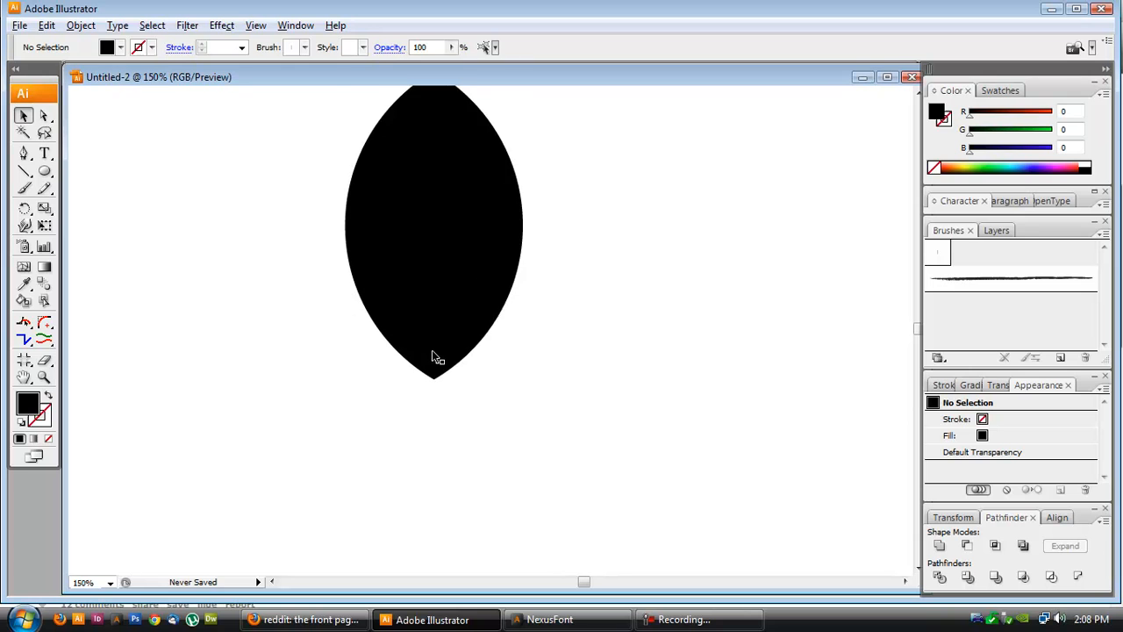
scroll(436, 358, up, 5)
scroll(496, 314, down, 1)
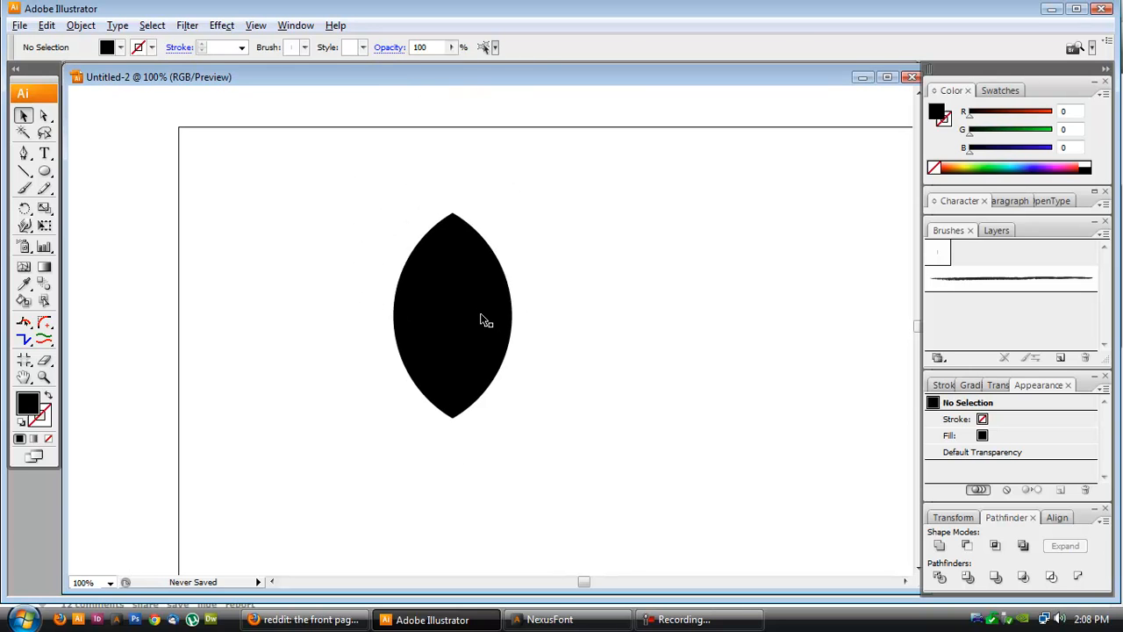
click(474, 312)
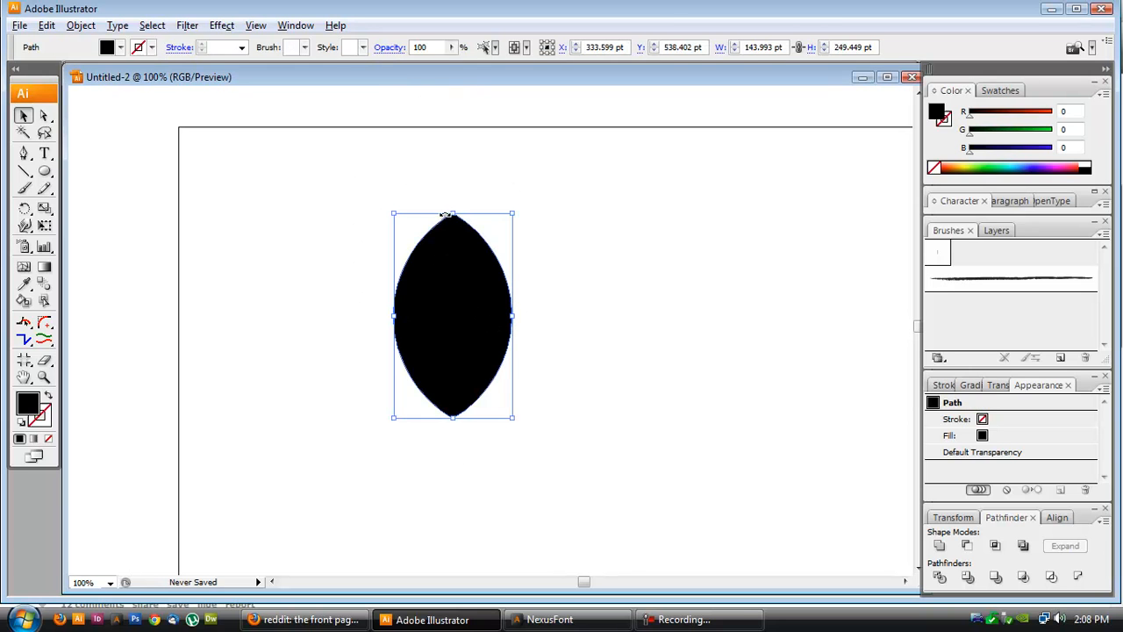
drag(476, 313, 382, 333)
- Try rotating the lens shape to lie horizontally, then undo the rotation
click(481, 317)
click(331, 359)
drag(422, 229, 464, 429)
click(537, 370)
click(331, 366)
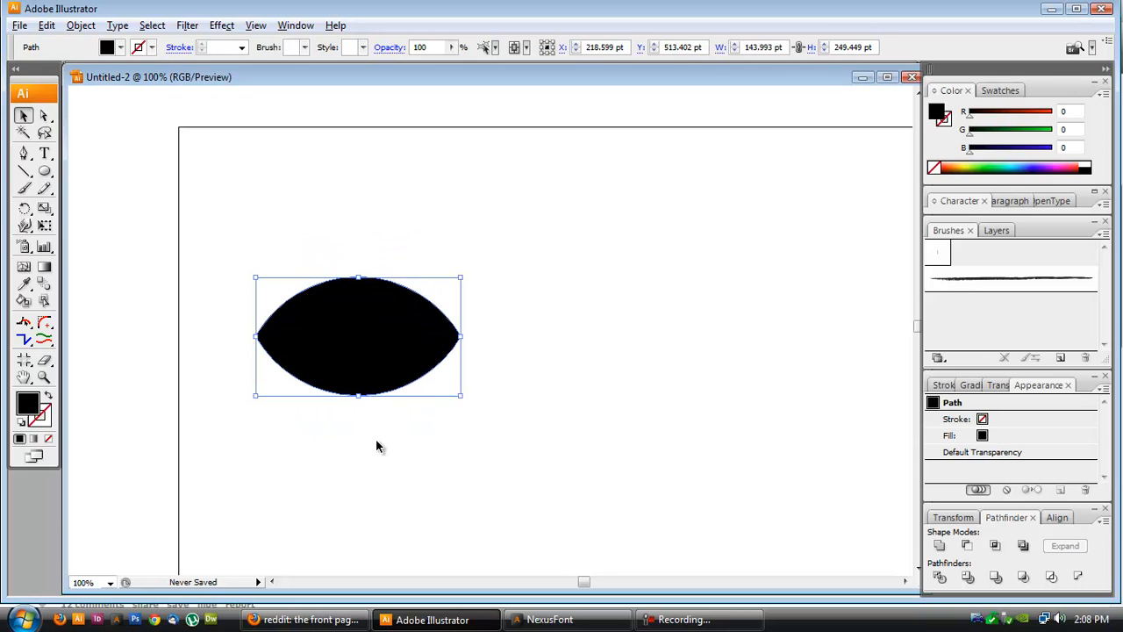
click(531, 322)
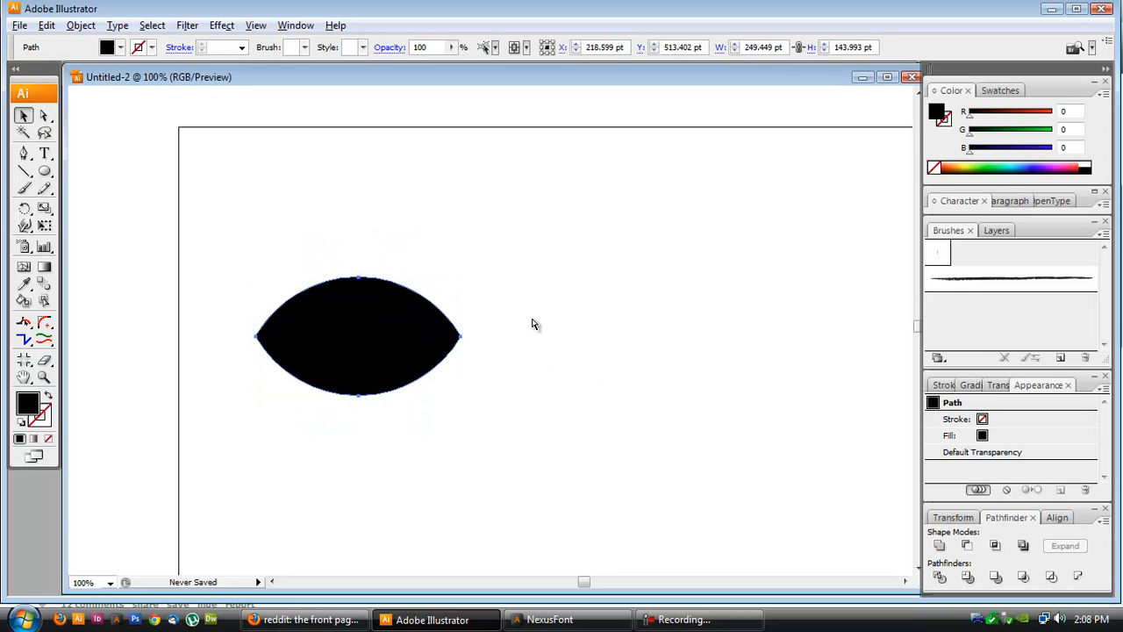
key(ctrl+z)
- Delete the lens's top anchor point to flatten its top into a shield shape
click(372, 325)
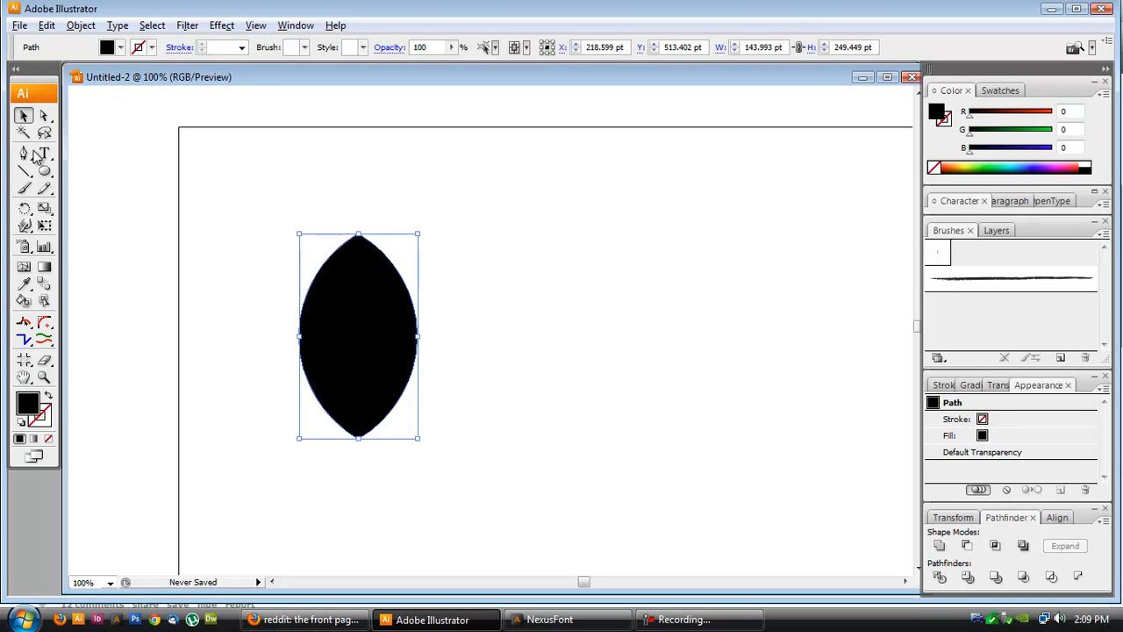
click(44, 115)
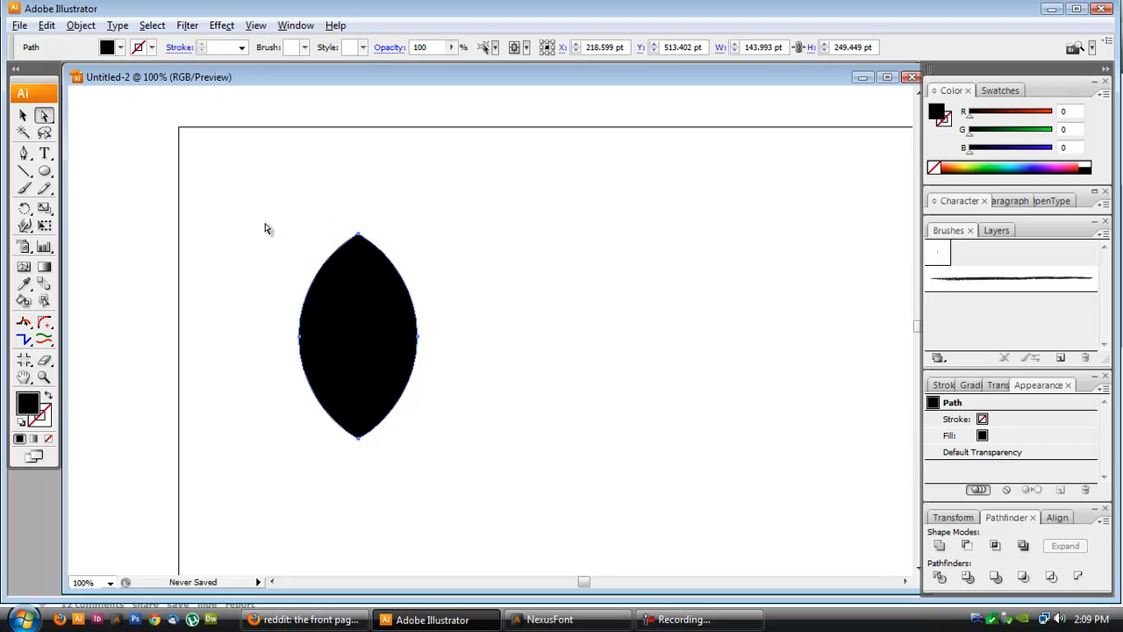
click(266, 229)
click(360, 237)
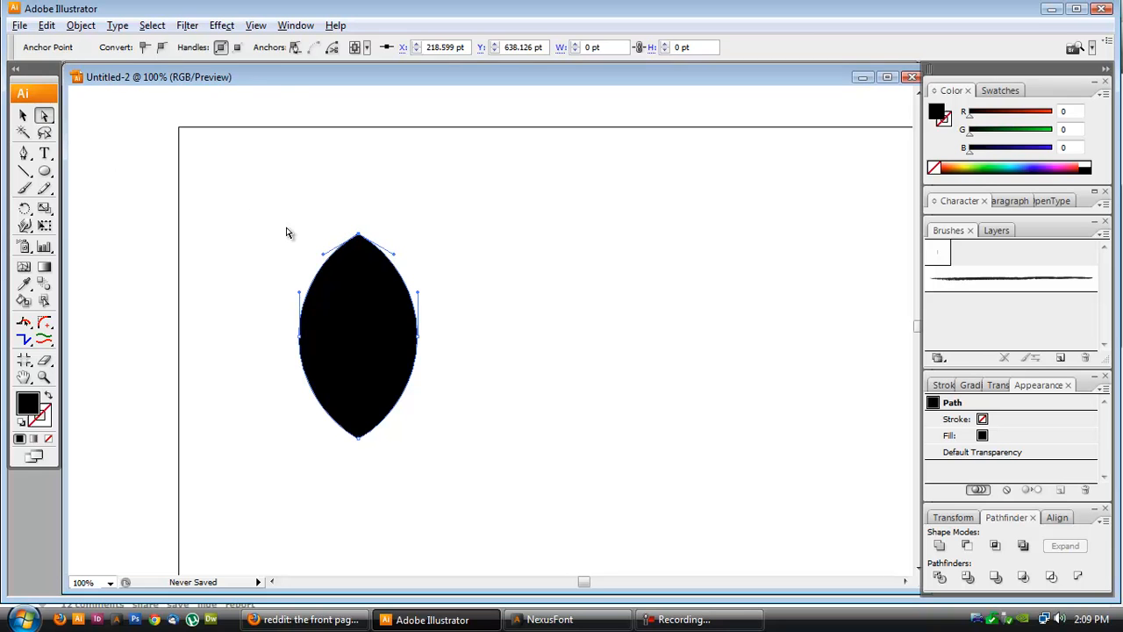
key(Delete)
- Move the shield shape toward the middle of the artboard
click(24, 116)
click(161, 185)
drag(399, 350, 522, 324)
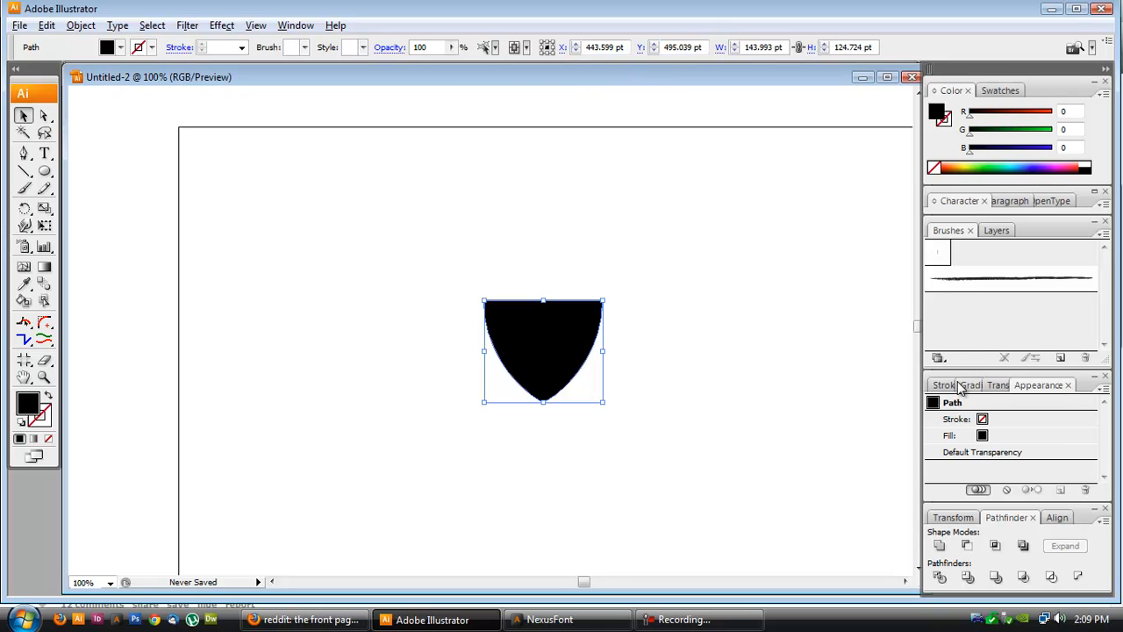
- Open the Transform panel and set the shield's width to 146 pt
click(299, 26)
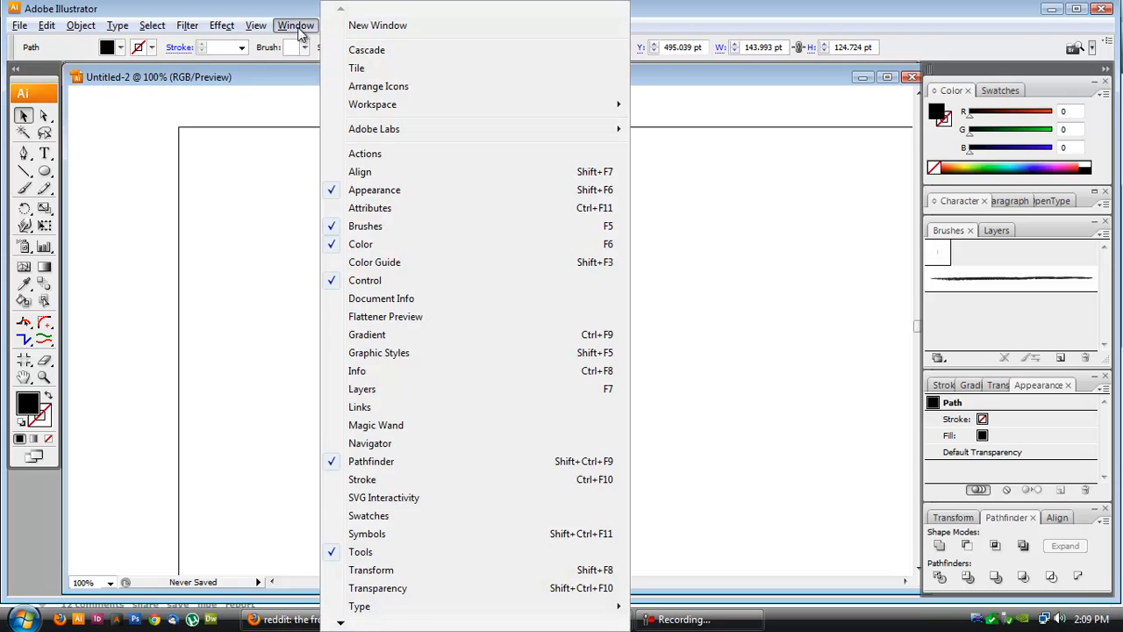
click(420, 568)
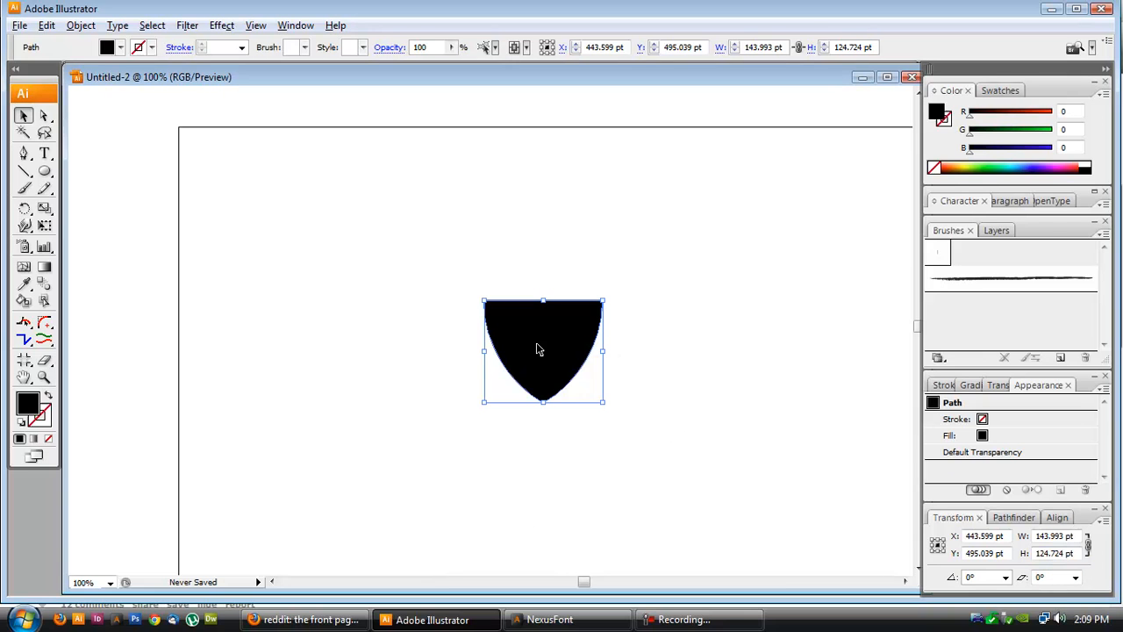
drag(781, 46, 736, 45)
text(146)
key(Return)
- Create a circle 73 pt wide and 73 pt high using the Ellipse dialog
click(779, 336)
click(552, 357)
key(l)
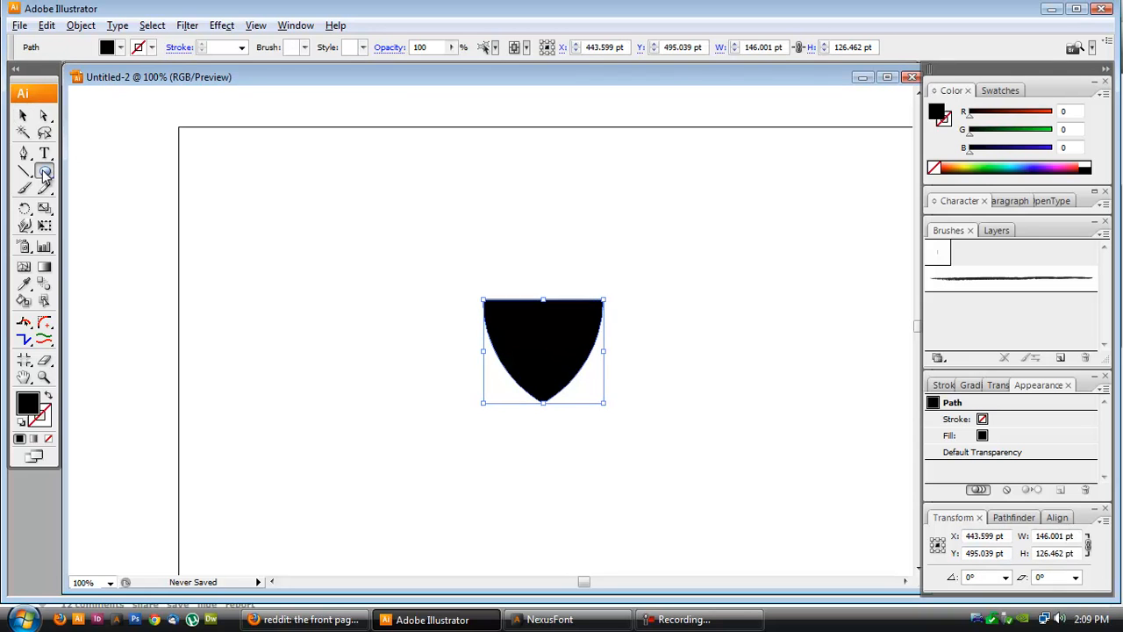
drag(336, 196, 391, 269)
key(ctrl+z)
click(386, 236)
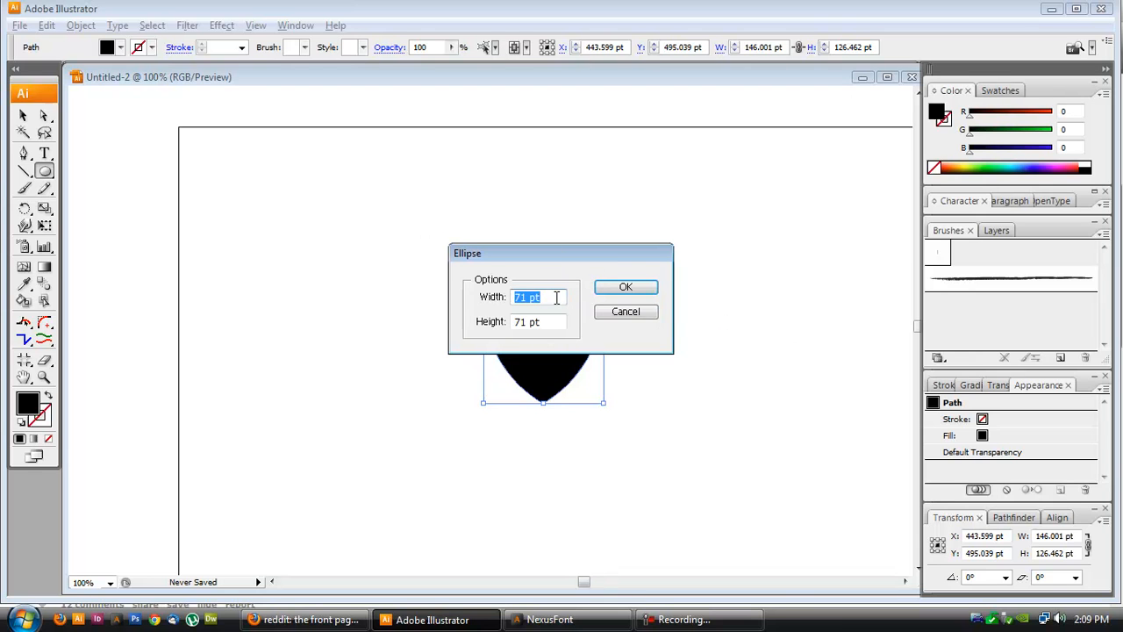
text(146/2)
key(Tab)
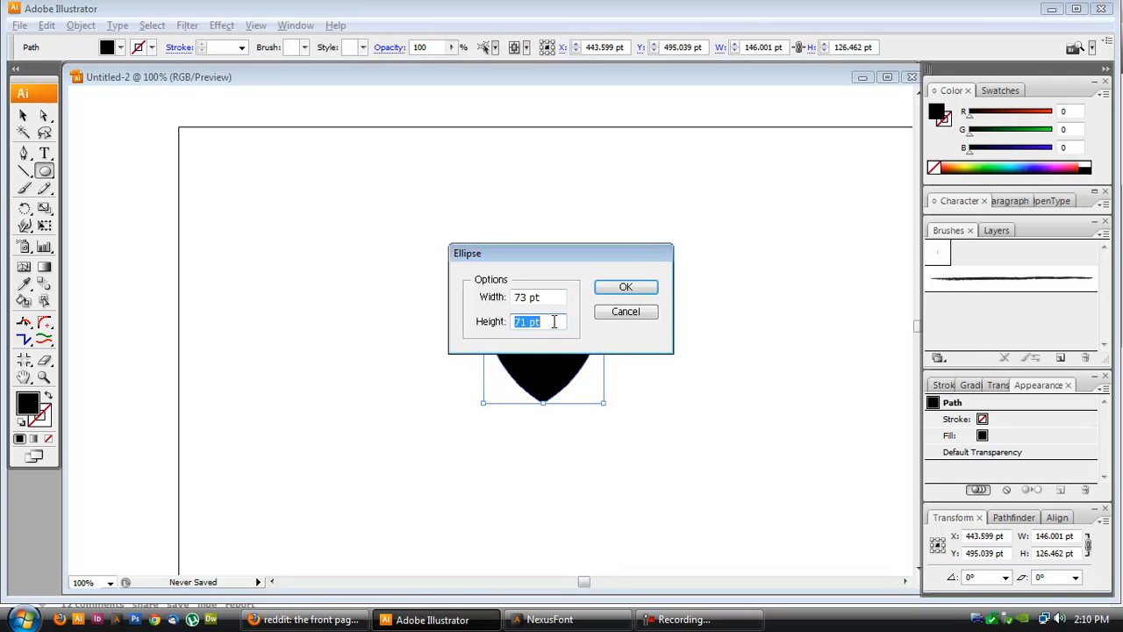
text(73)
key(Tab)
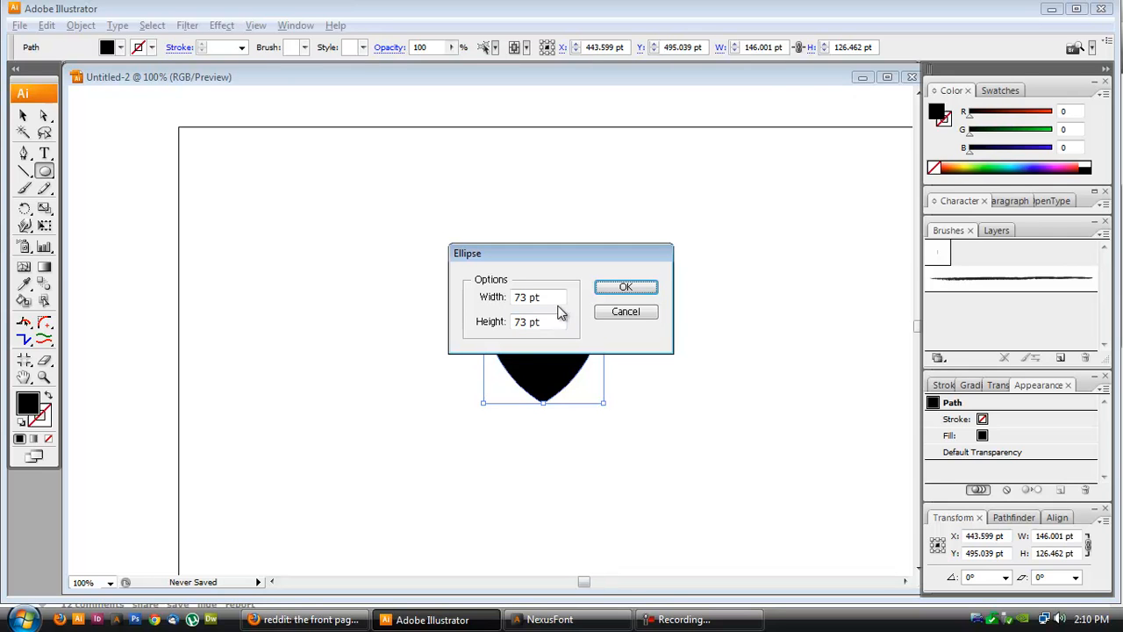
click(625, 288)
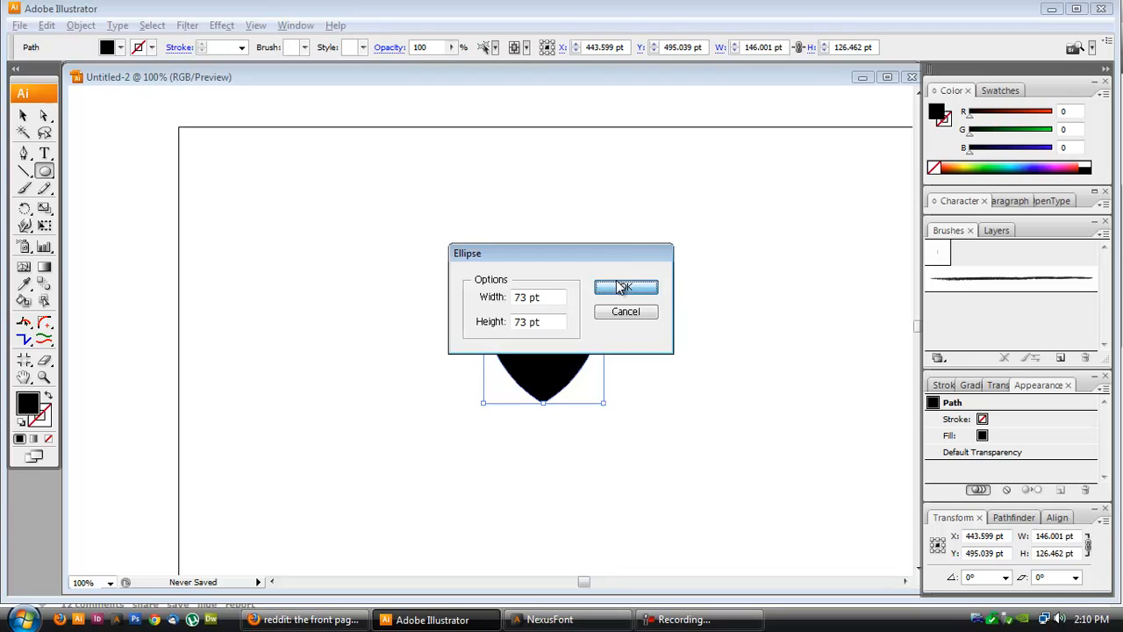
- Delete the circle's bottom anchor point to turn it into a semicircle
click(45, 114)
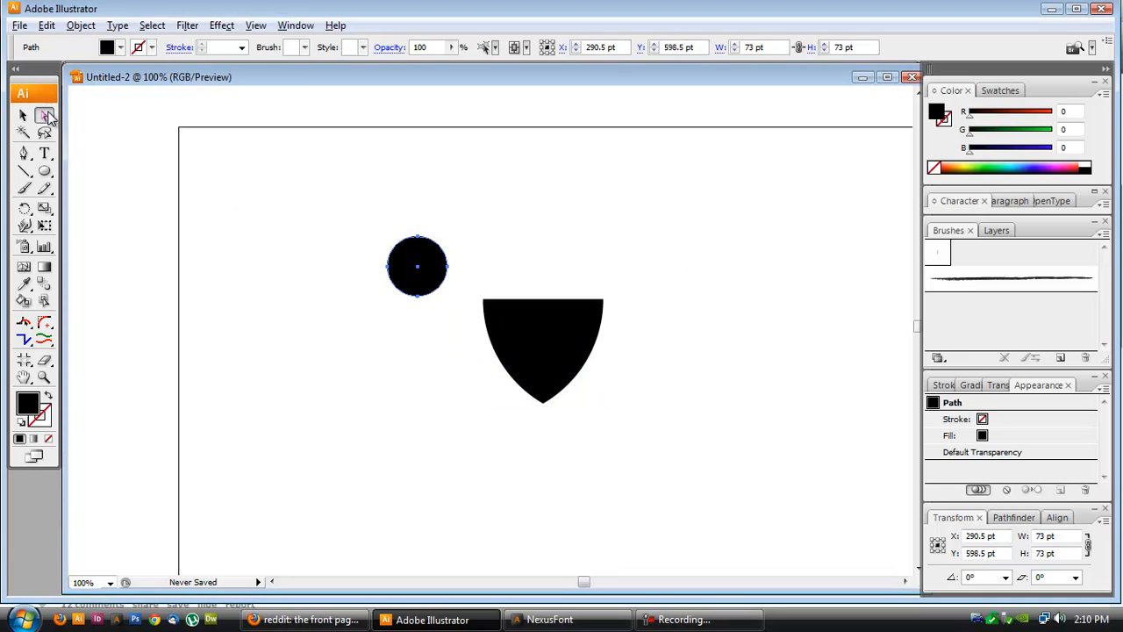
click(421, 303)
click(418, 296)
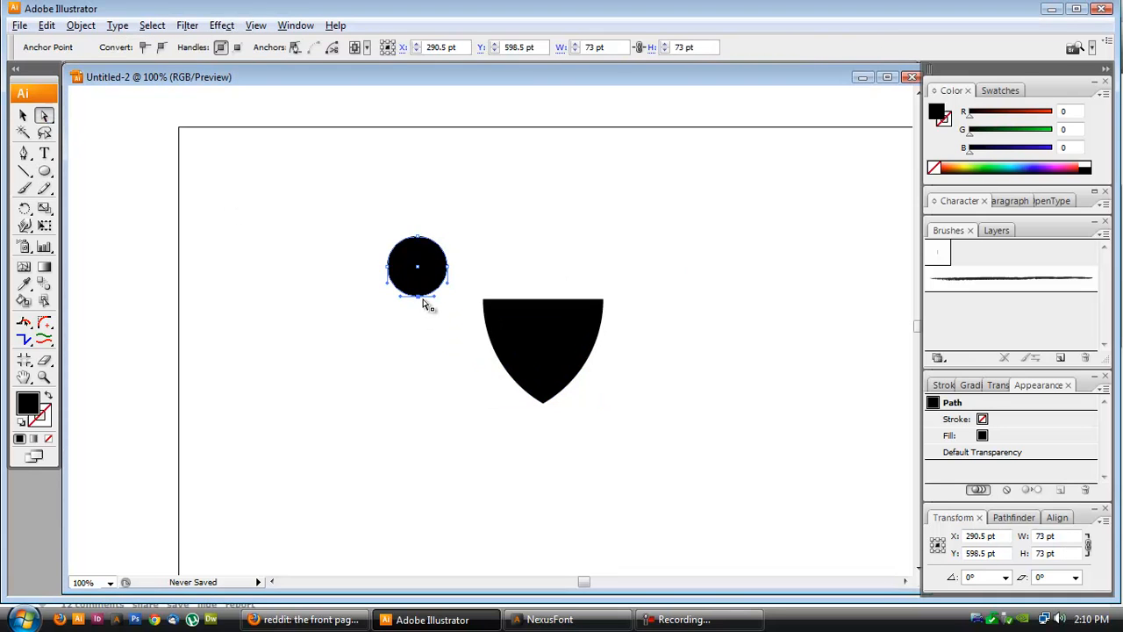
key(Delete)
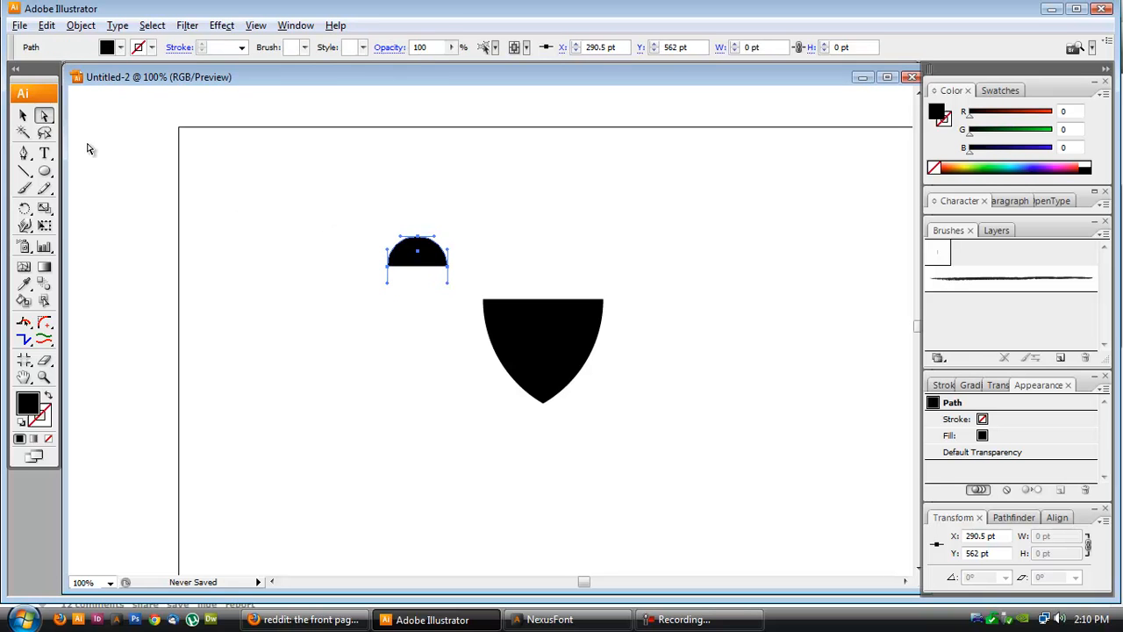
- Move the semicircle onto the shield's top left corner
key(v)
click(135, 211)
drag(421, 251, 506, 279)
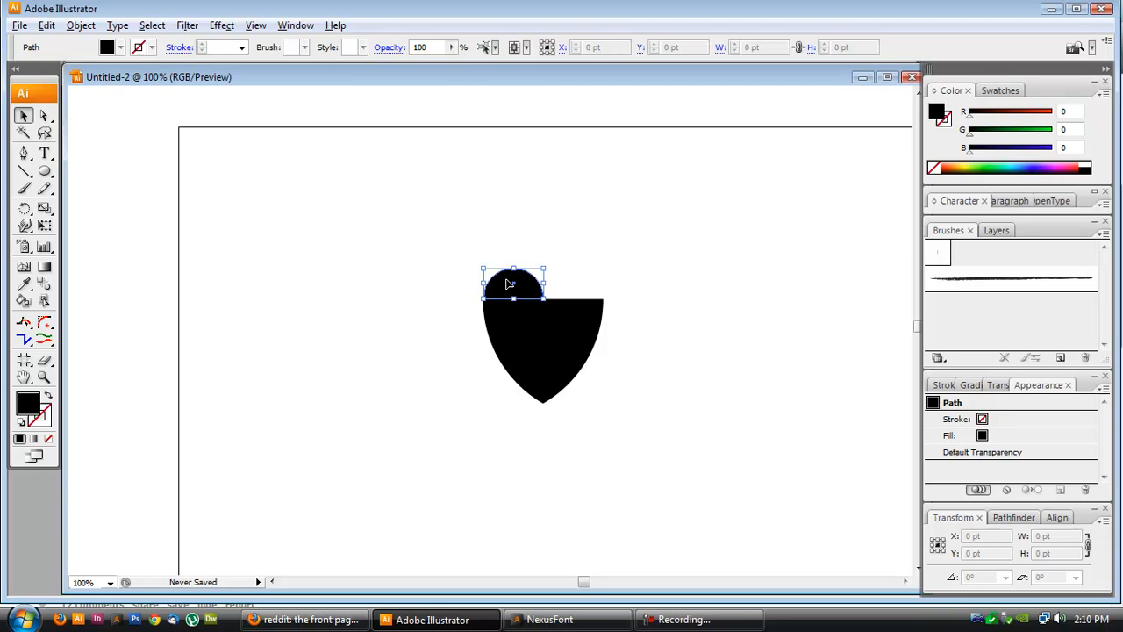
- Duplicate the semicircle onto the shield's top right corner and select both semicircles
click(465, 243)
scroll(493, 292, up, 2)
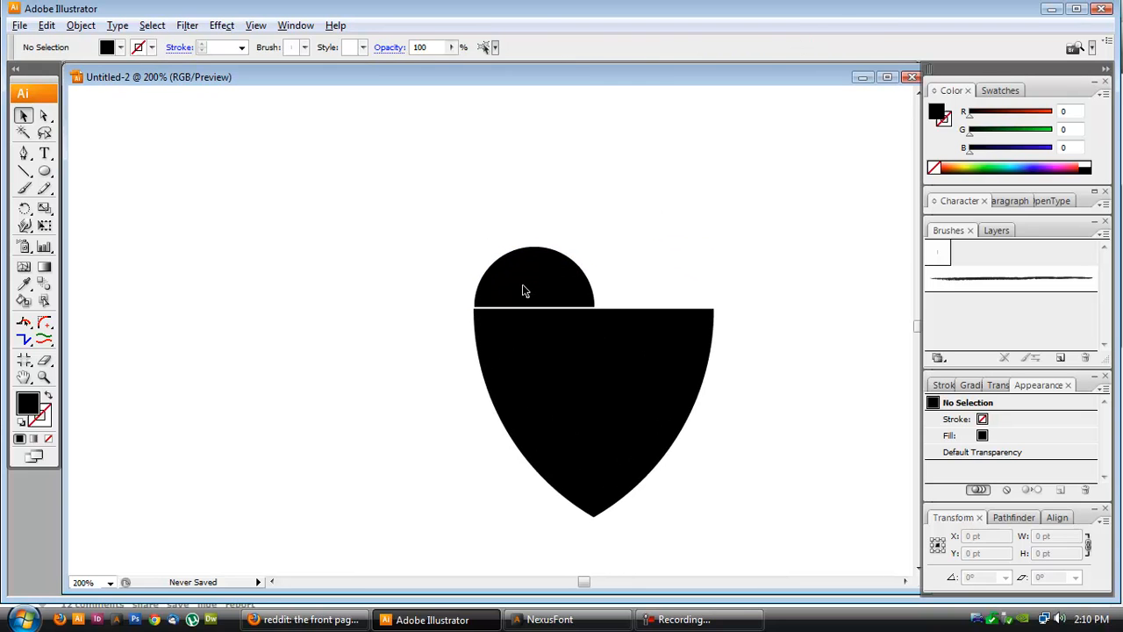
click(521, 292)
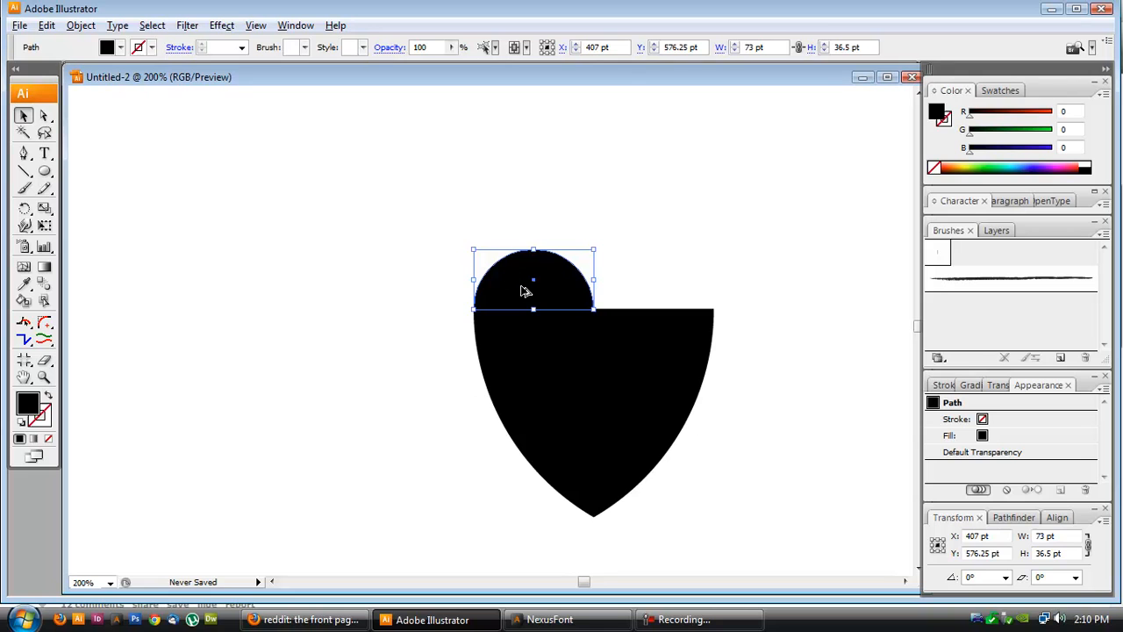
drag(524, 290, 637, 292)
drag(645, 290, 642, 290)
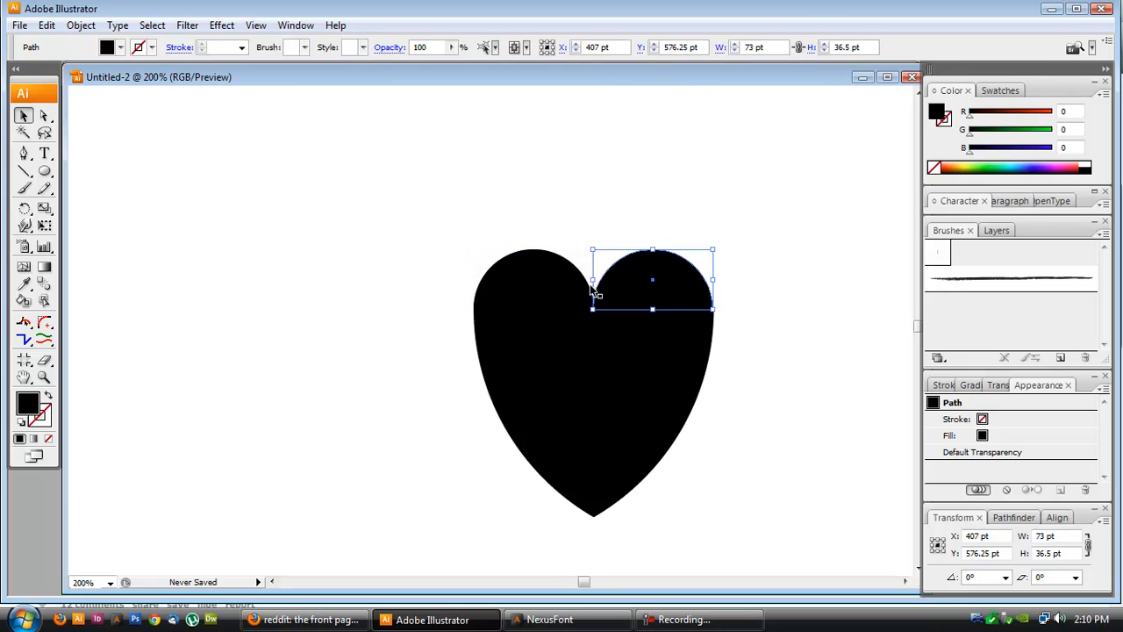
shift+click(553, 298)
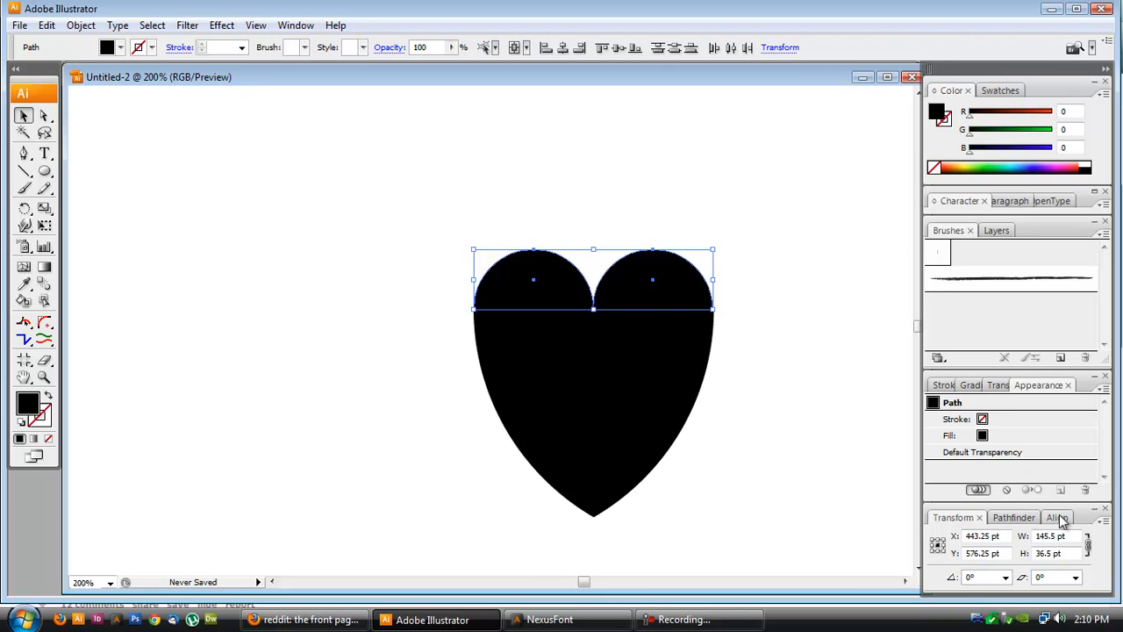
- Distribute the two selected semicircles horizontally with a spacing of 0 pt
click(1057, 518)
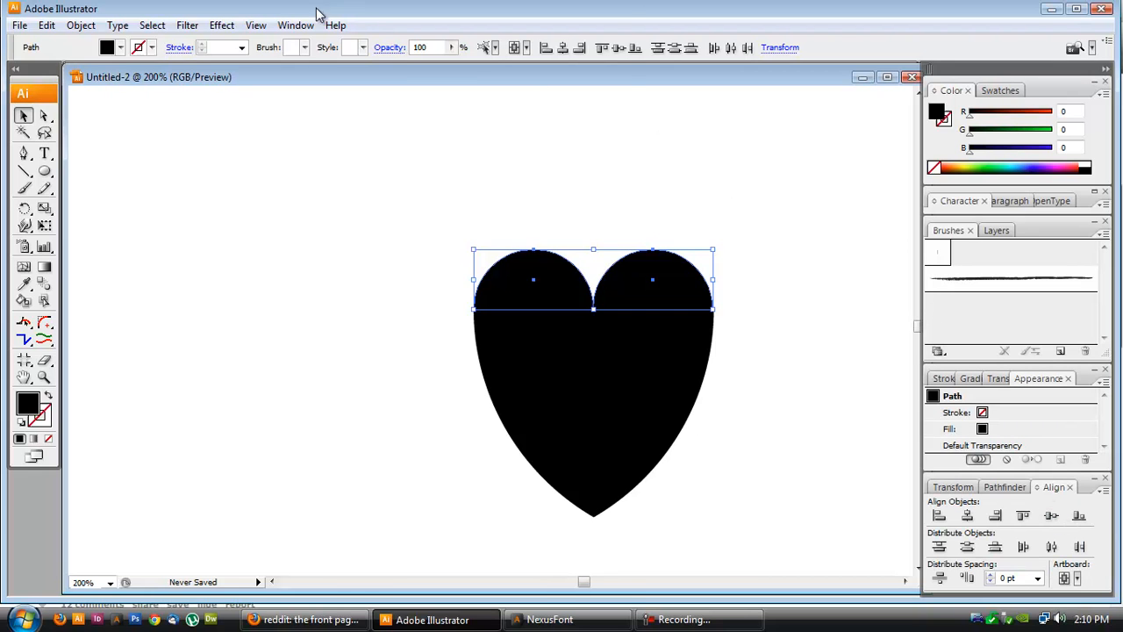
click(295, 25)
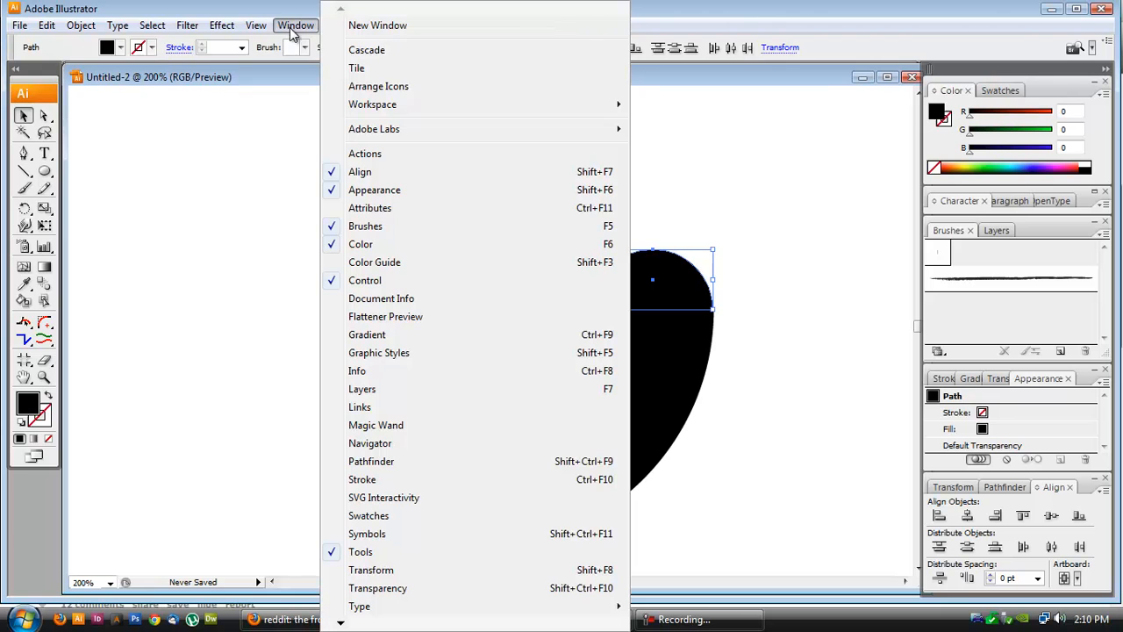
click(279, 28)
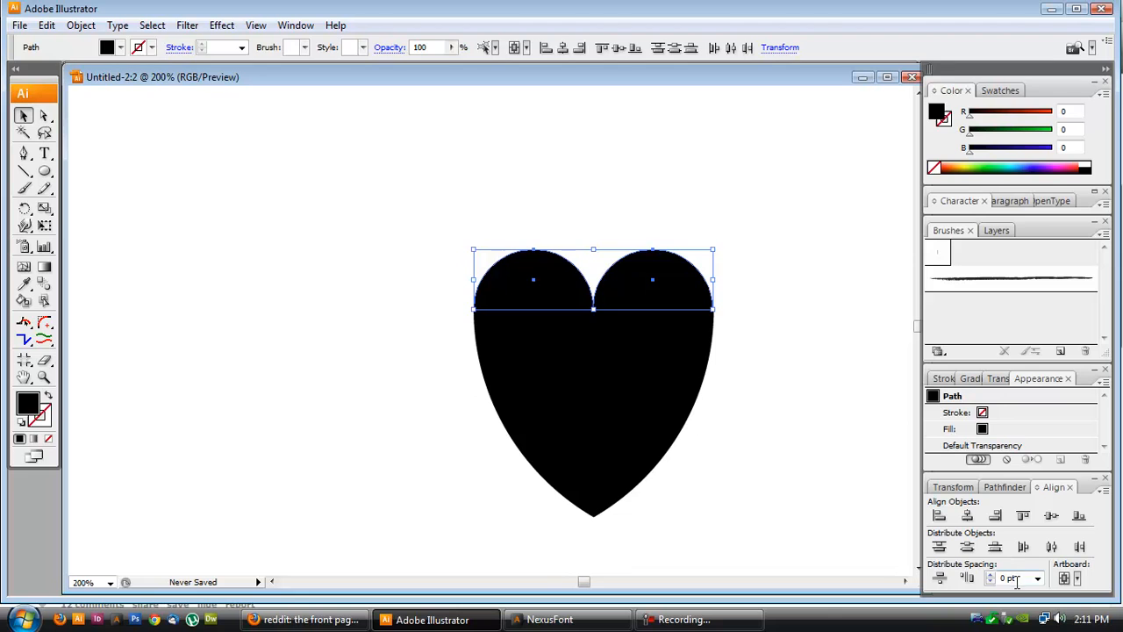
text(0)
key(Return)
click(966, 578)
- Group the two semicircles
scroll(594, 309, up, 4)
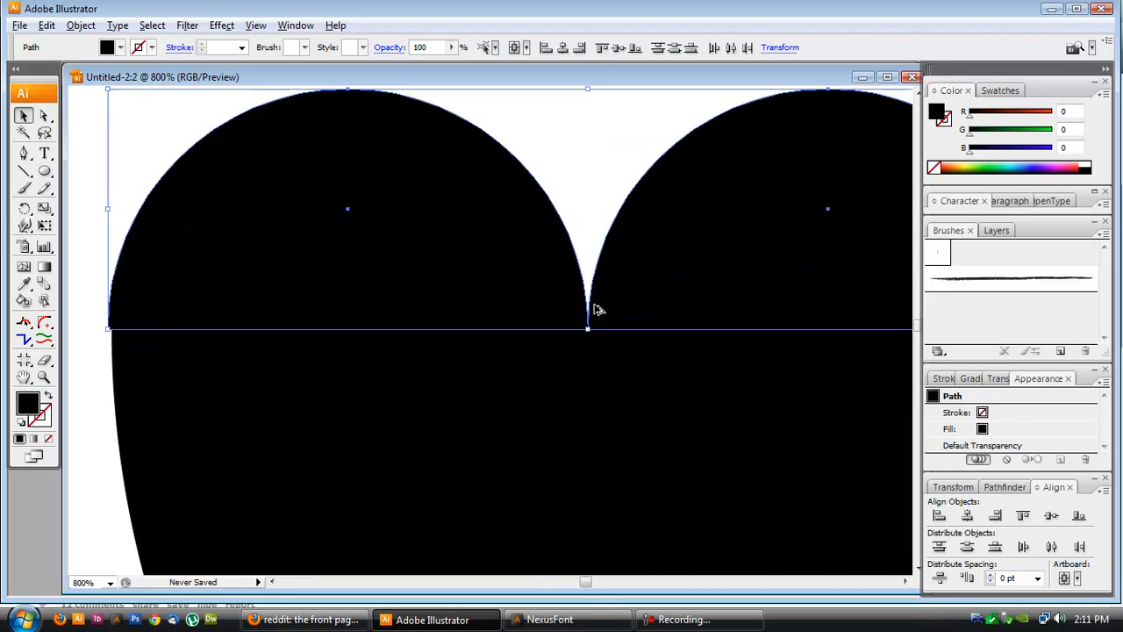
scroll(594, 309, up, 4)
scroll(577, 354, down, 3)
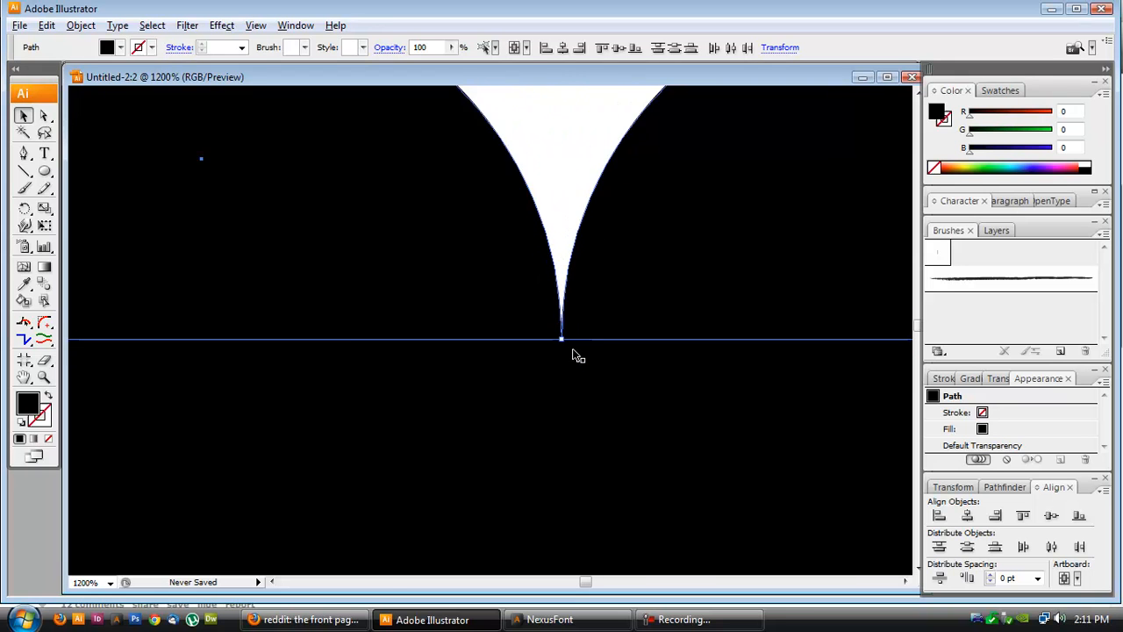
scroll(576, 354, down, 6)
scroll(579, 351, up, 3)
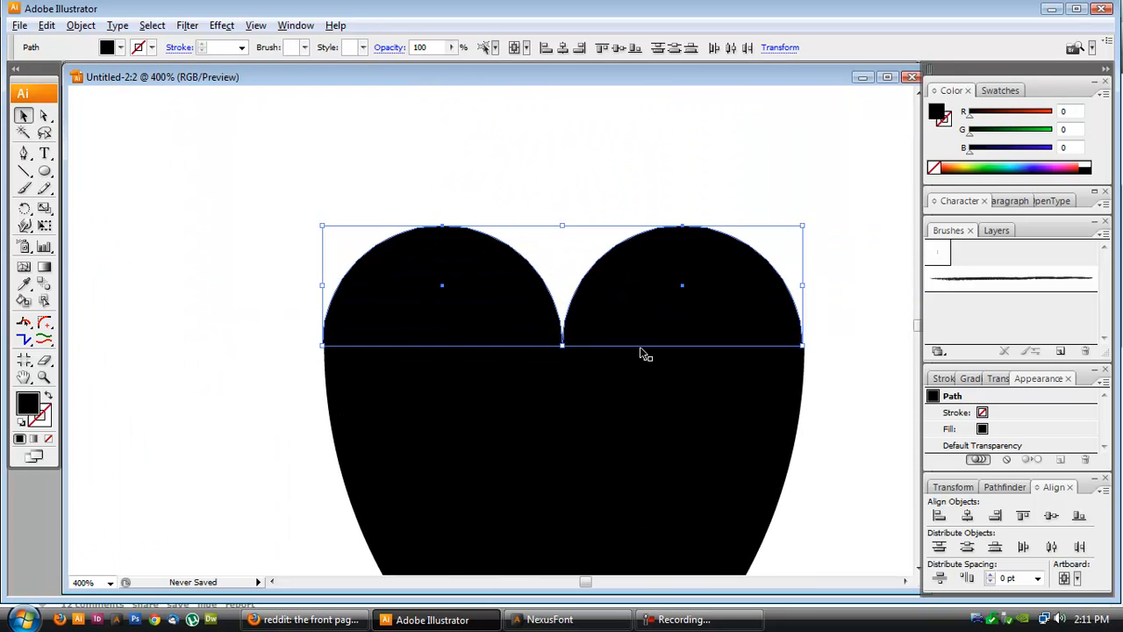
key(ctrl+g)
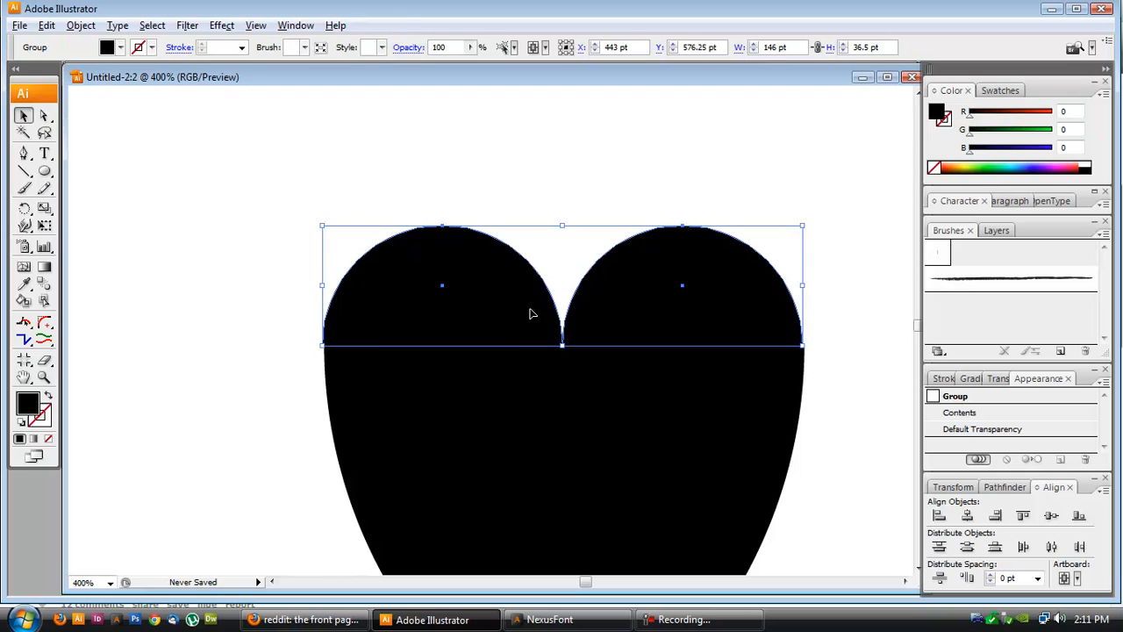
- Select all objects and align the semicircles horizontally centred with the shield
click(397, 432)
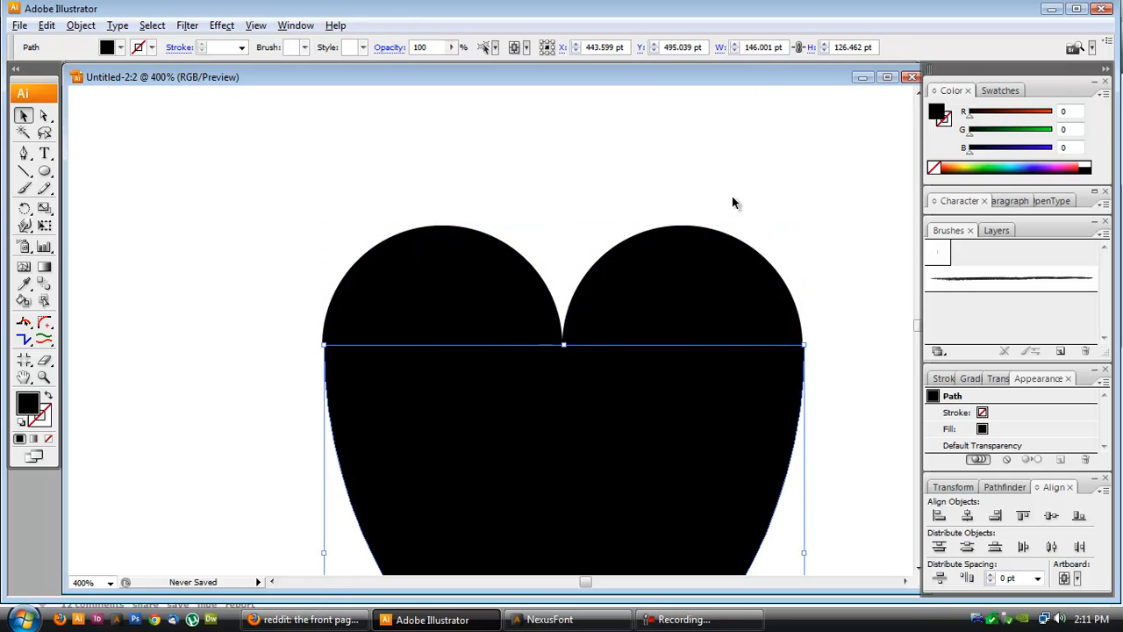
click(645, 313)
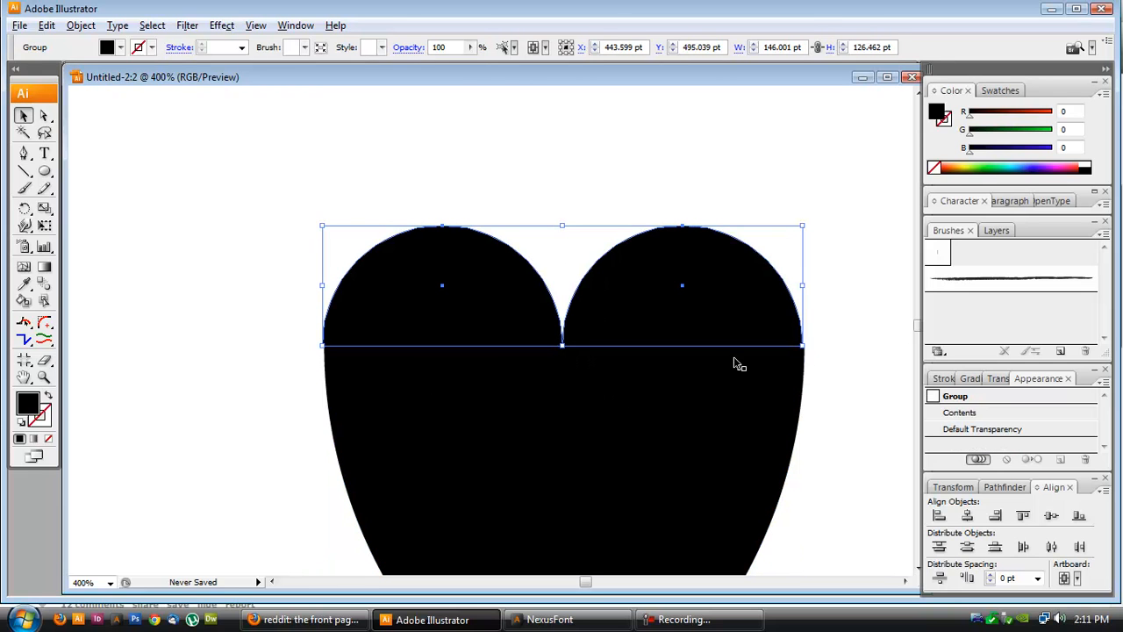
key(ctrl+a)
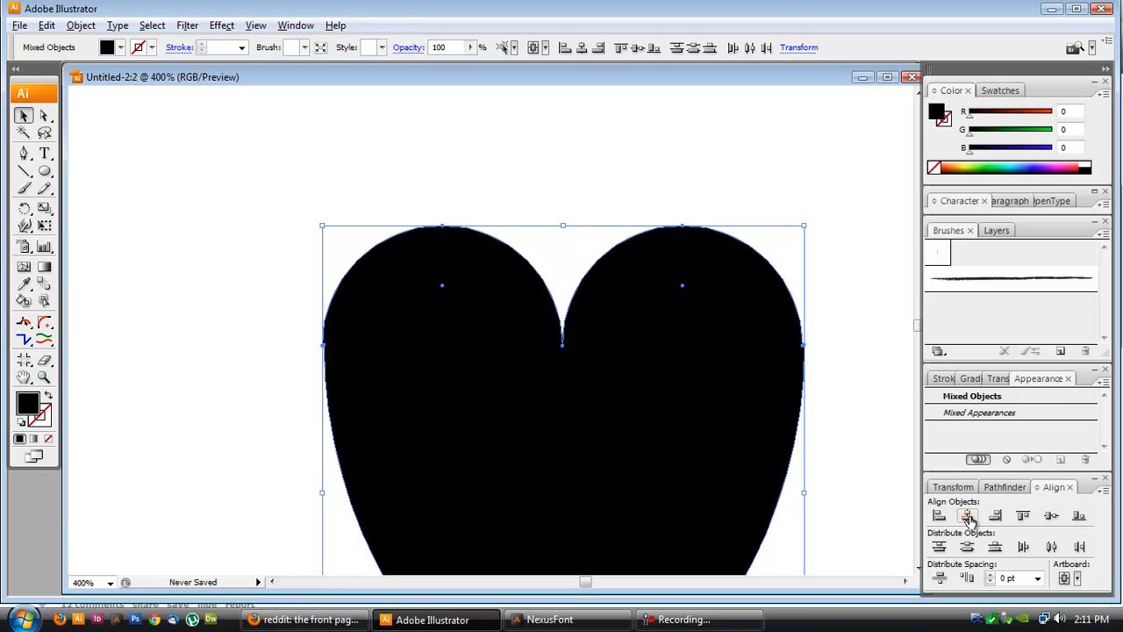
click(969, 519)
click(822, 479)
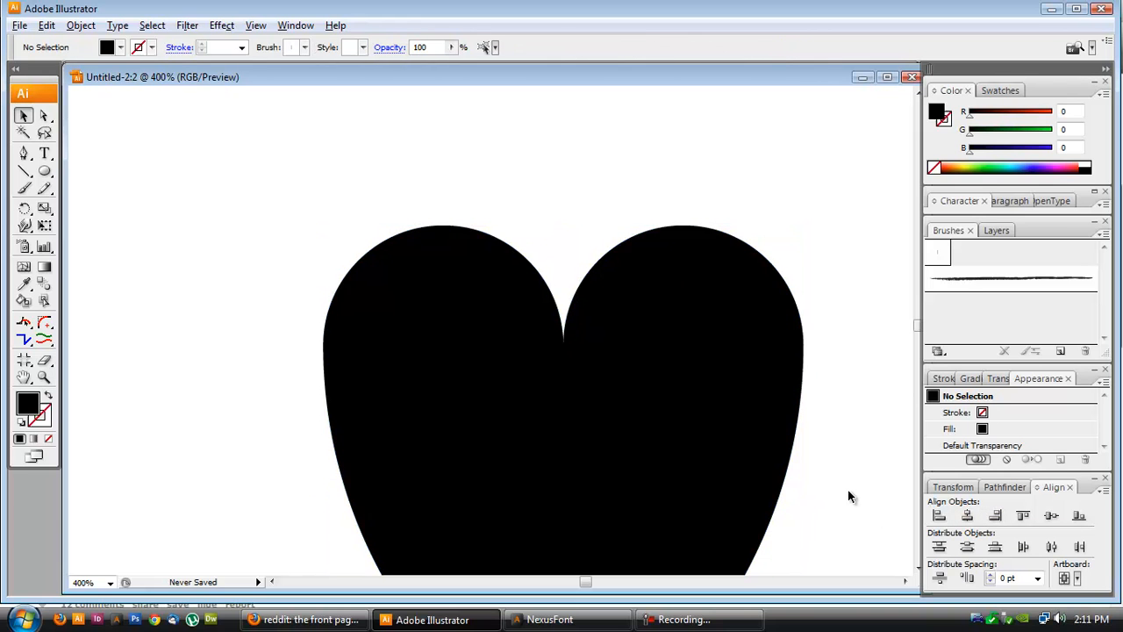
- Shorten the shield by moving its bottom edge upward
scroll(848, 489, down, 2)
scroll(826, 516, down, 2)
click(776, 525)
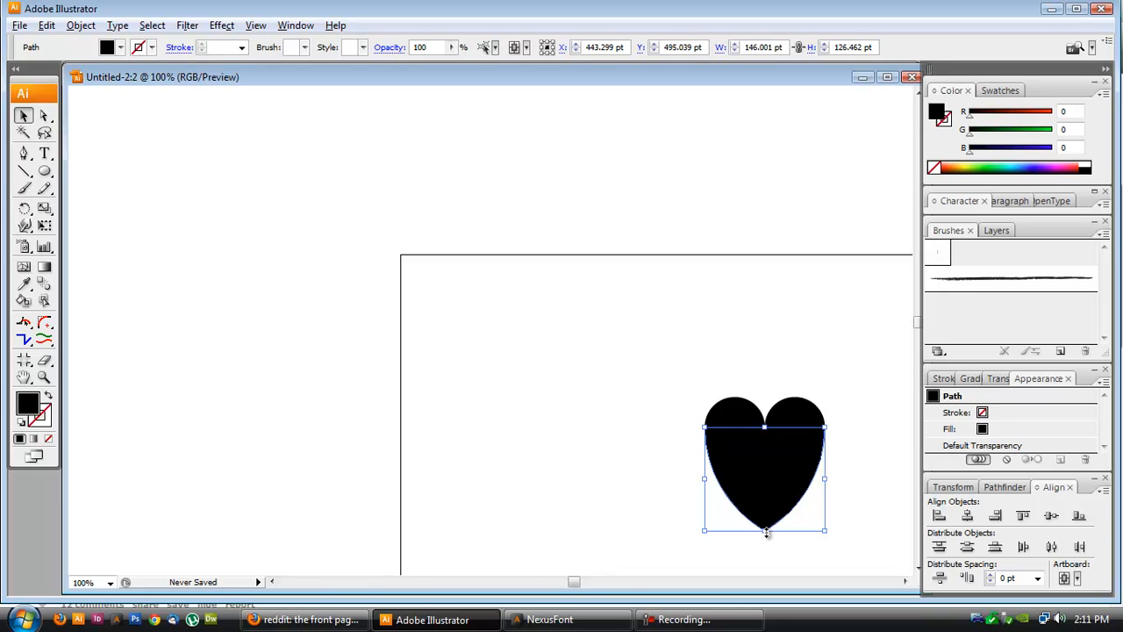
drag(767, 532, 770, 482)
click(616, 481)
scroll(802, 534, right, 4)
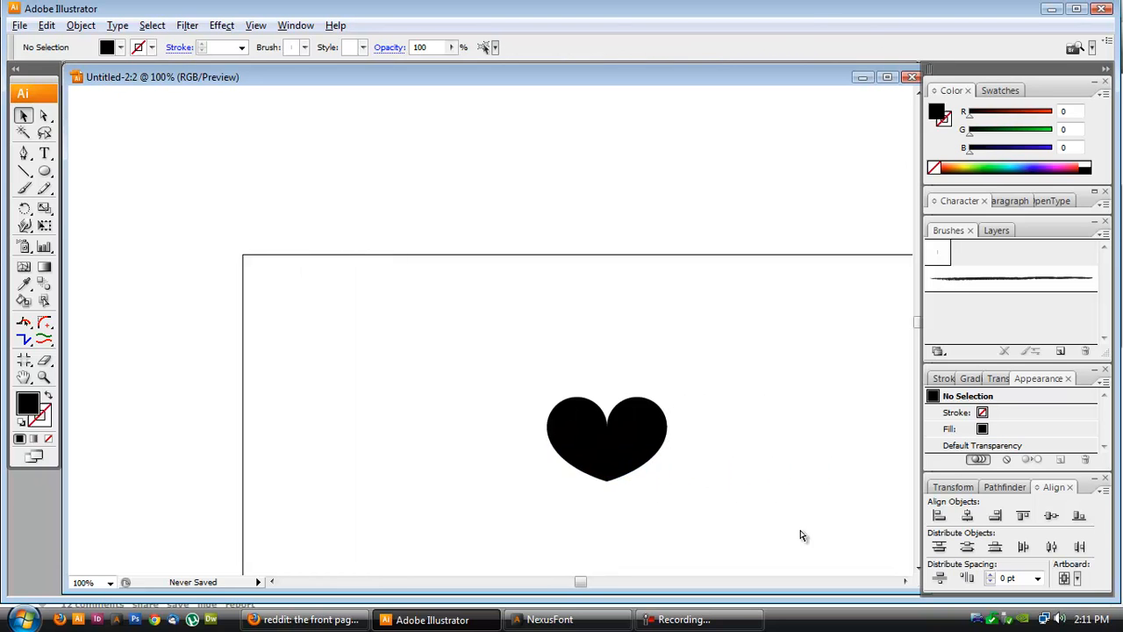
- Select the shield and both semicircles, unite them with Pathfinder's Add to shape area, and expand the result
scroll(796, 540, down, 2)
scroll(760, 532, down, 2)
drag(719, 383, 496, 229)
scroll(520, 269, up, 1)
scroll(609, 302, up, 1)
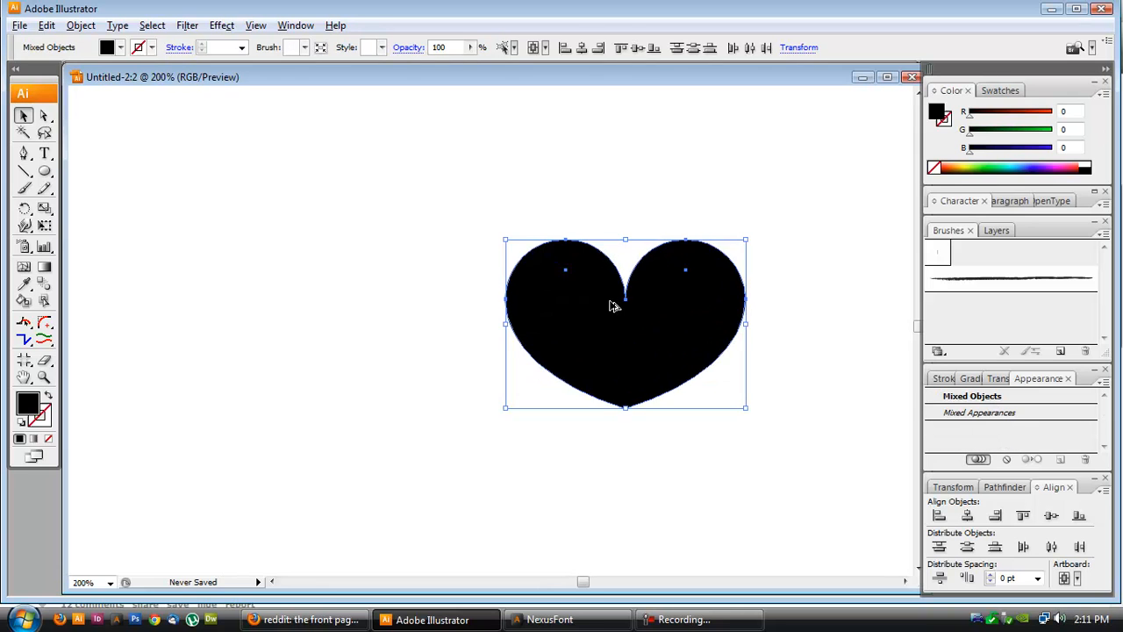
scroll(609, 302, right, 3)
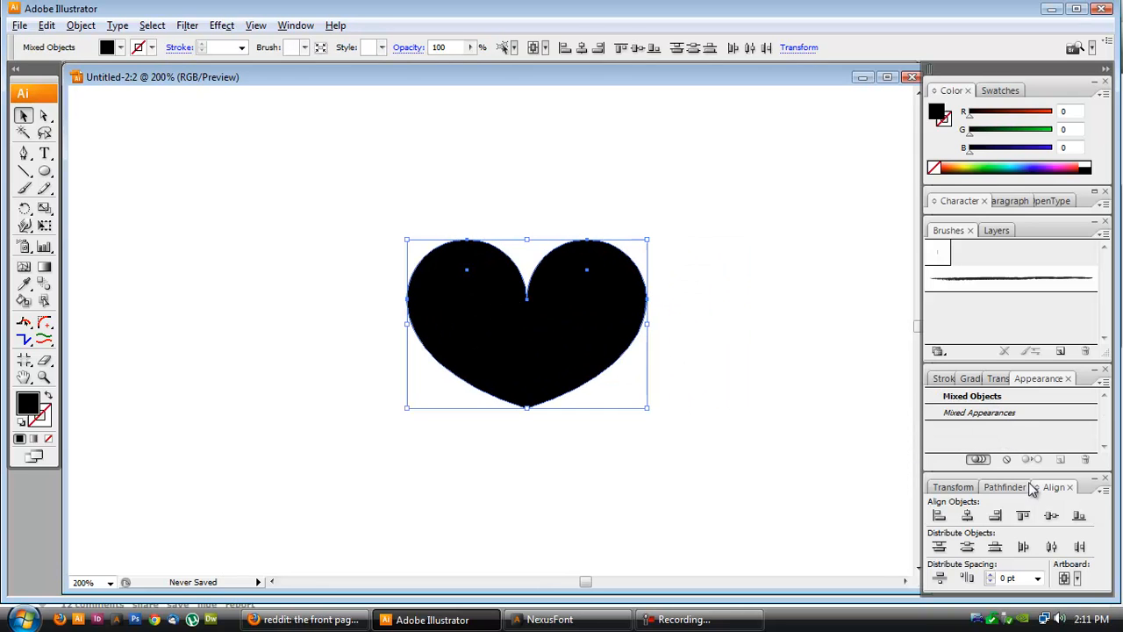
click(1009, 489)
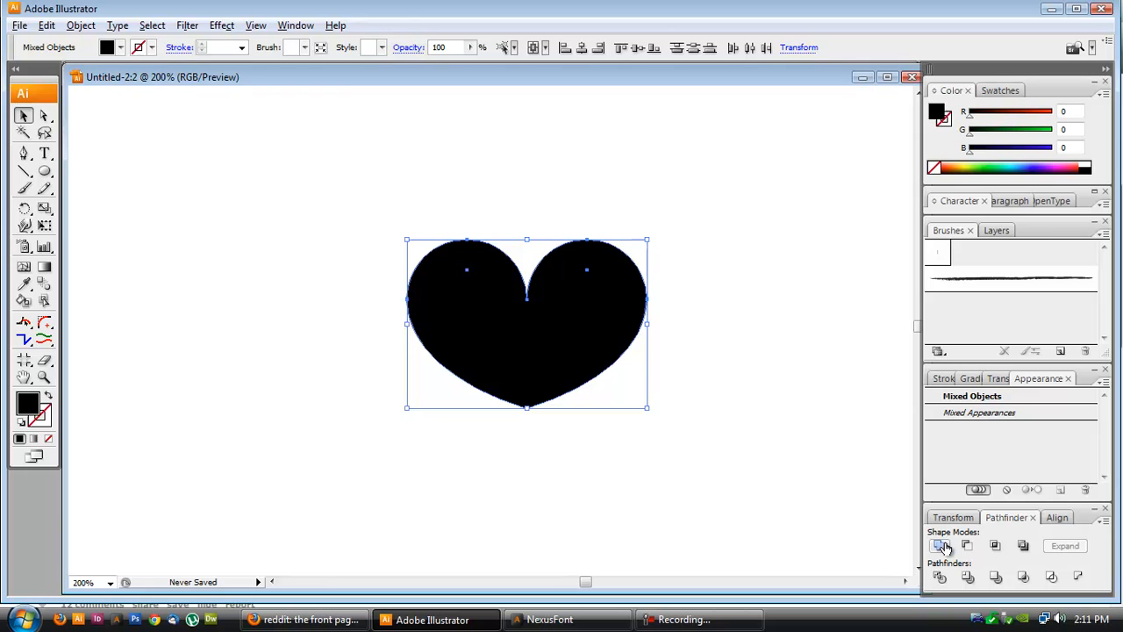
click(707, 359)
drag(609, 256, 612, 184)
key(ctrl+z)
drag(325, 201, 562, 423)
click(939, 545)
click(1065, 546)
- Move the merged heart slightly and fill it with the pink gradient swatch
drag(575, 360, 693, 348)
click(693, 448)
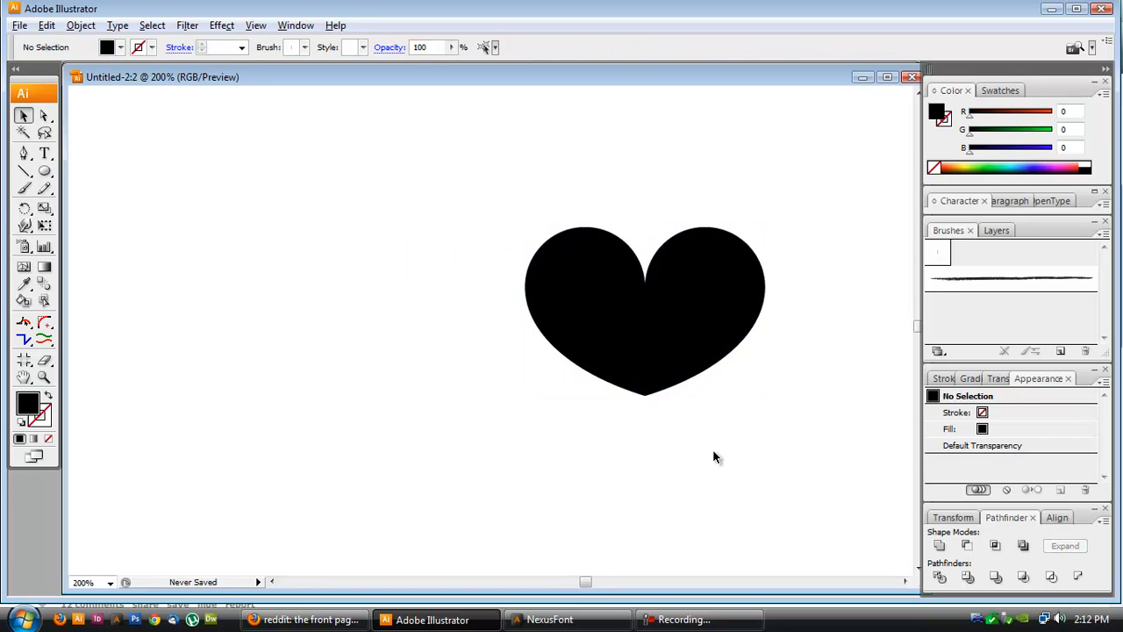
key(ctrl+minus)
click(685, 321)
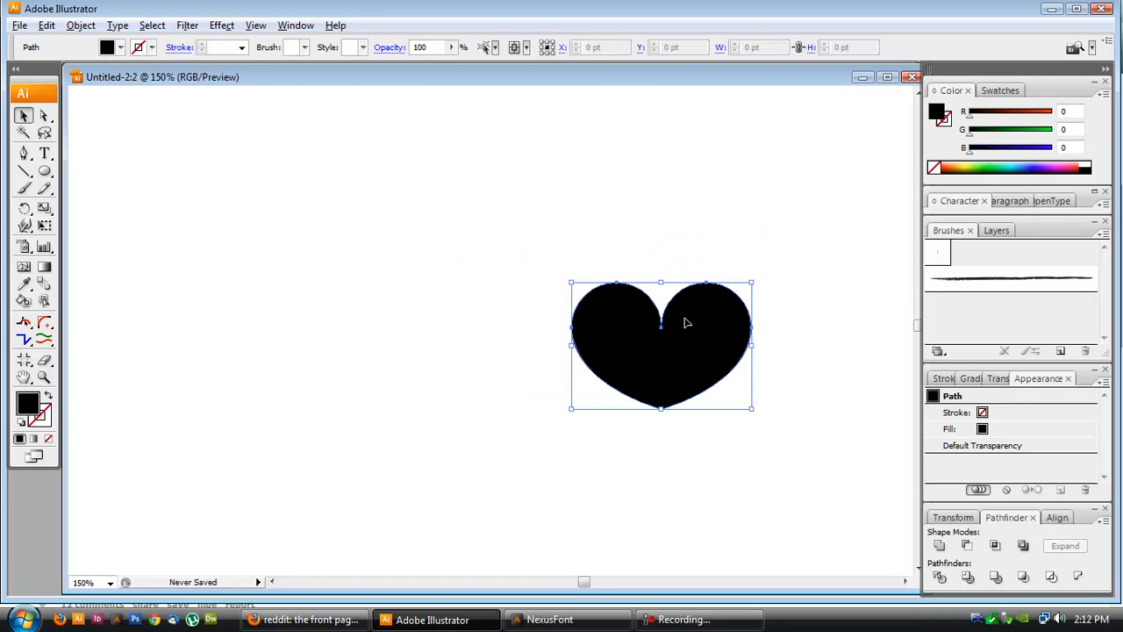
click(1001, 90)
click(1010, 105)
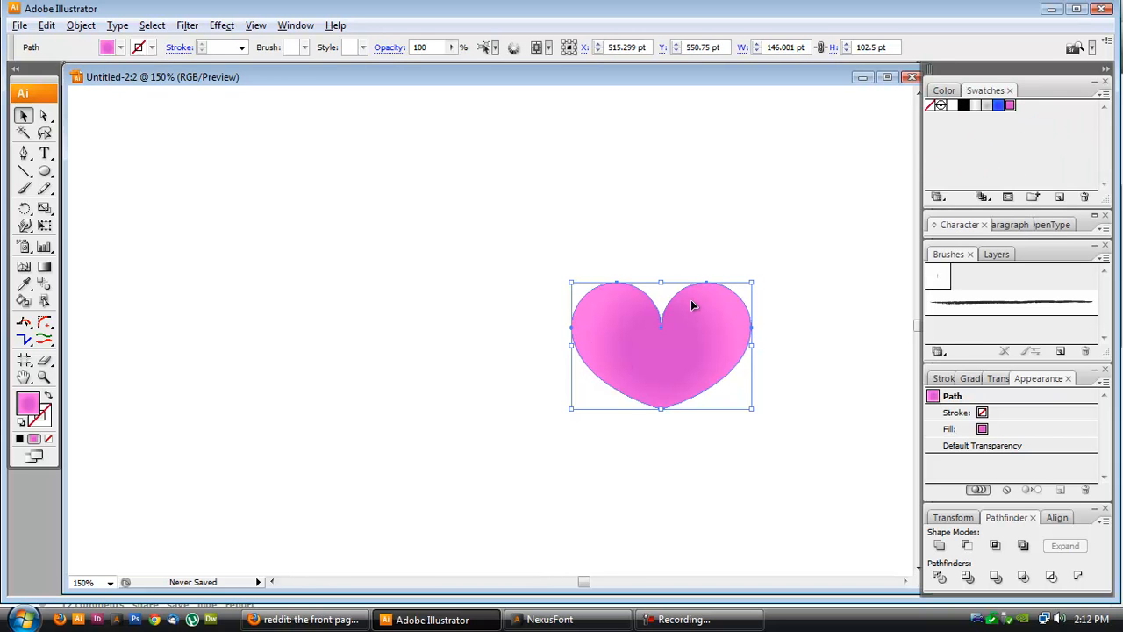
- Reposition the heart's gradient centre with the Gradient tool
key(g)
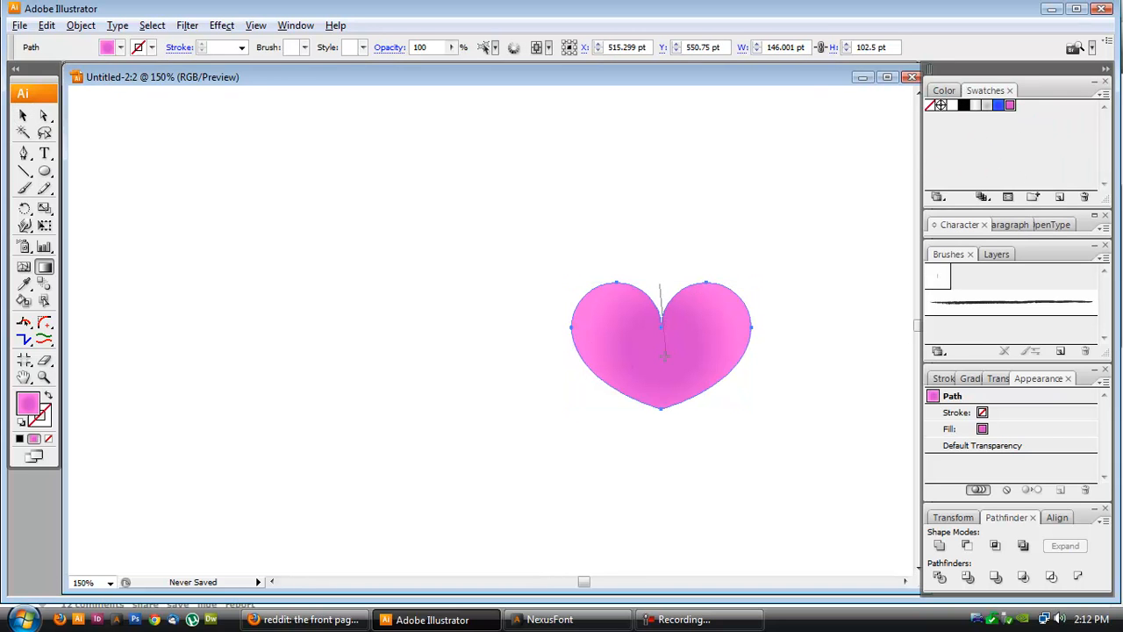
drag(664, 360, 665, 360)
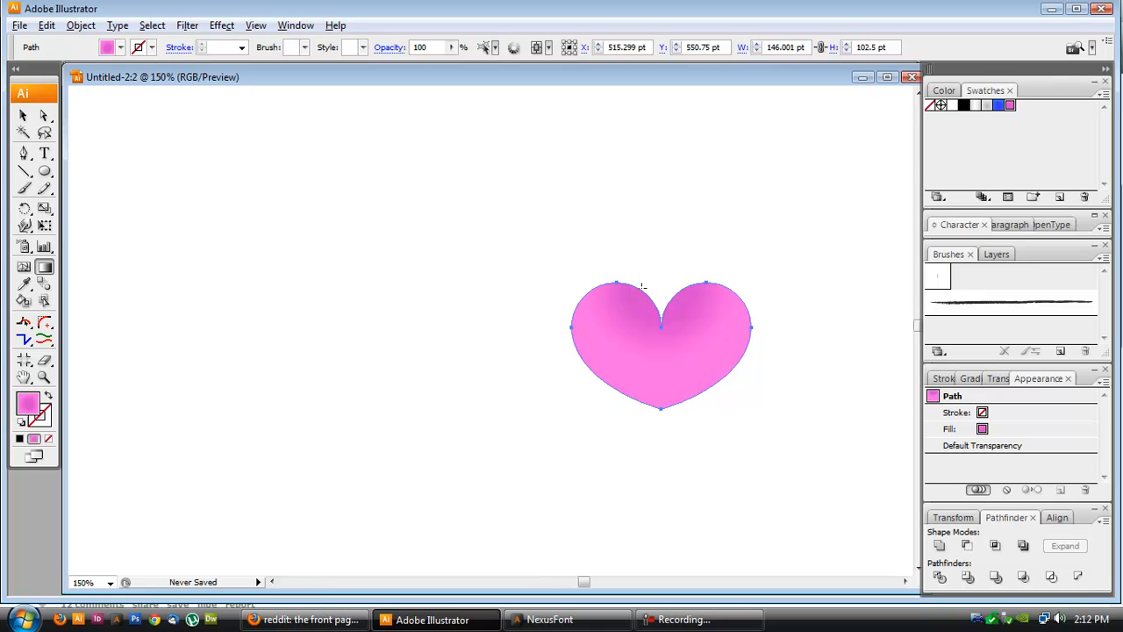
click(23, 115)
click(394, 290)
- Draw a circle about 186 pt wide on the artboard's left and fill it with the blue gradient swatch
key(ctrl+minus)
key(ctrl+minus)
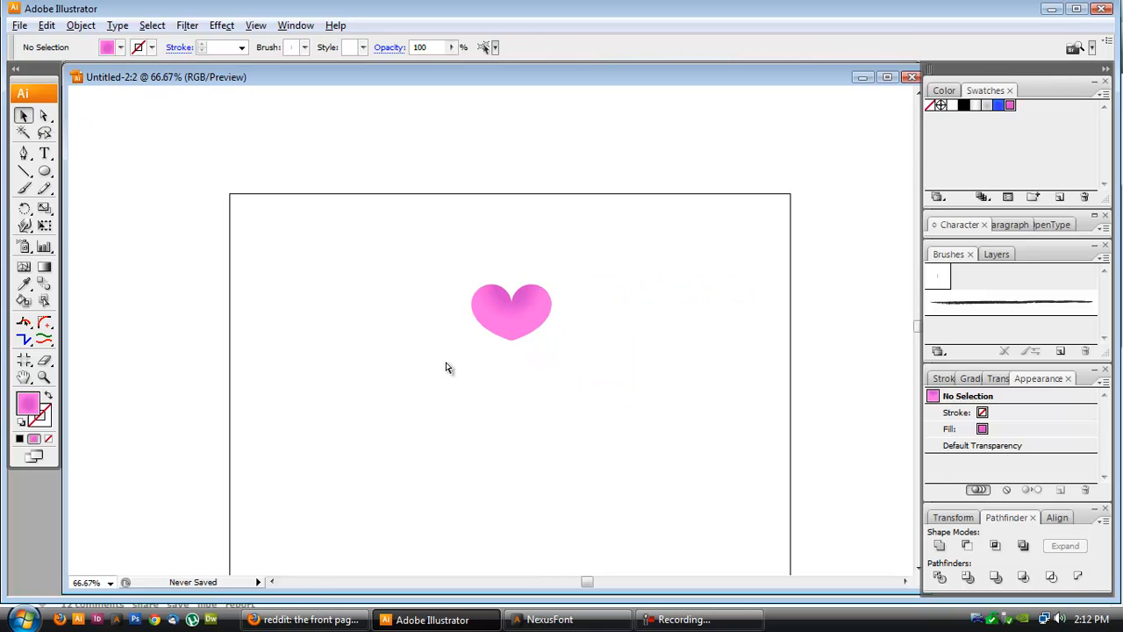
click(44, 171)
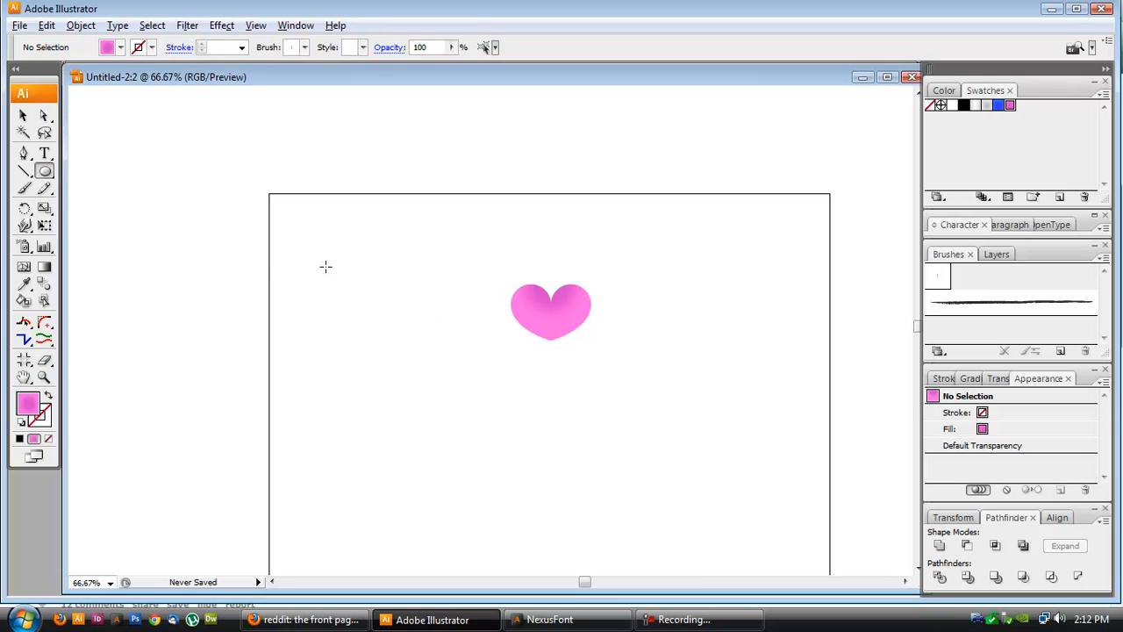
drag(299, 245, 401, 353)
click(999, 106)
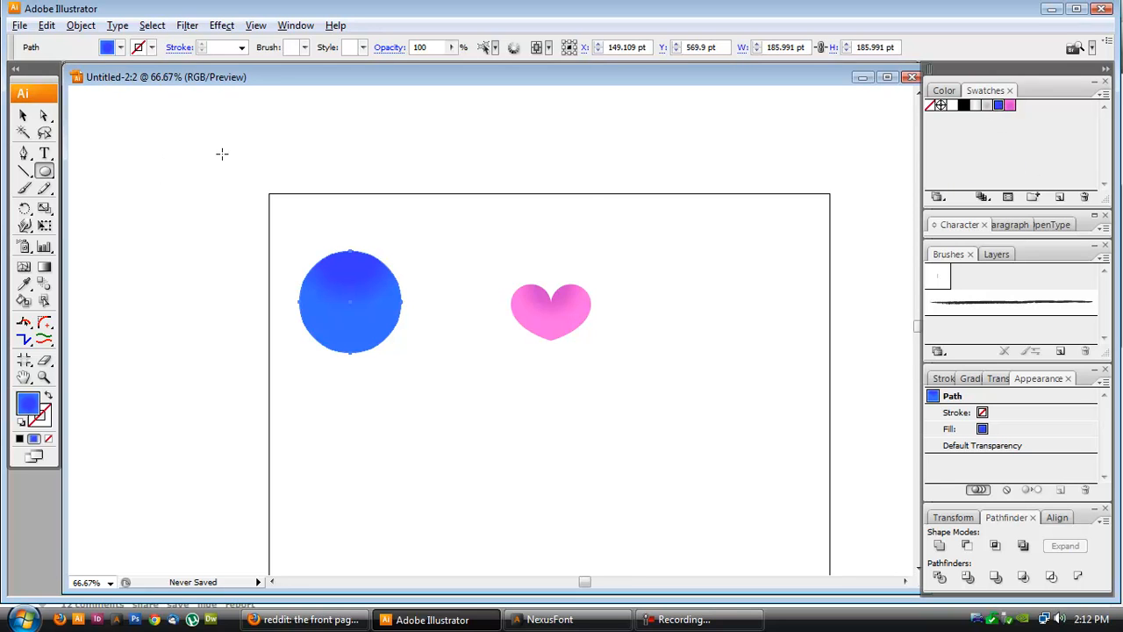
- Duplicate the circle overlapping it to the right, select both circles and fill them black
click(23, 115)
drag(358, 295, 408, 309)
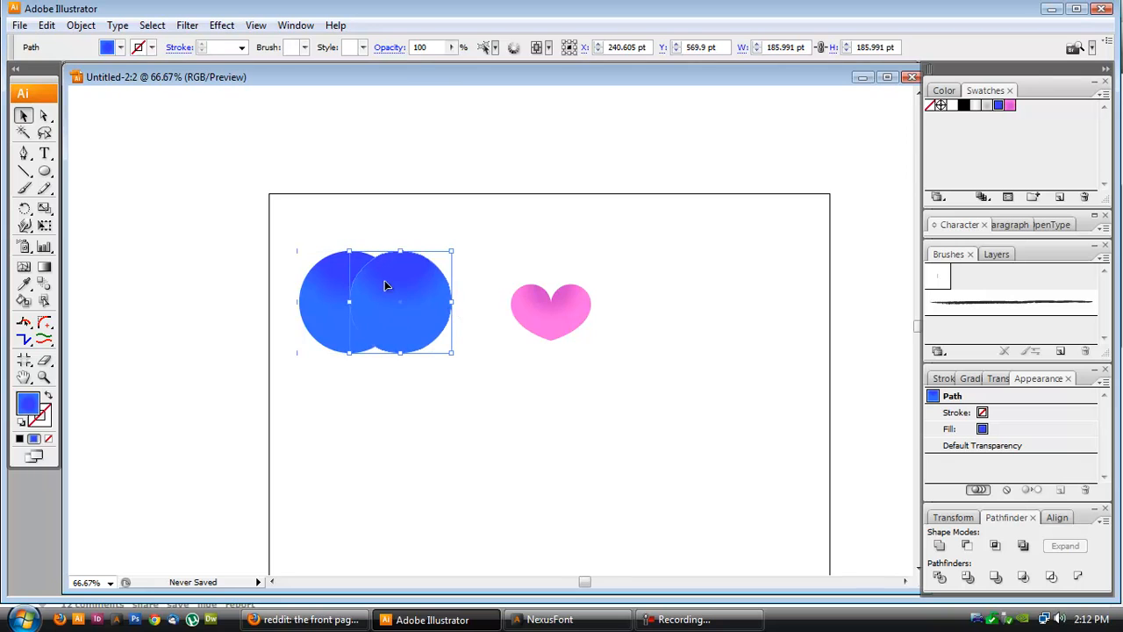
drag(305, 230, 395, 281)
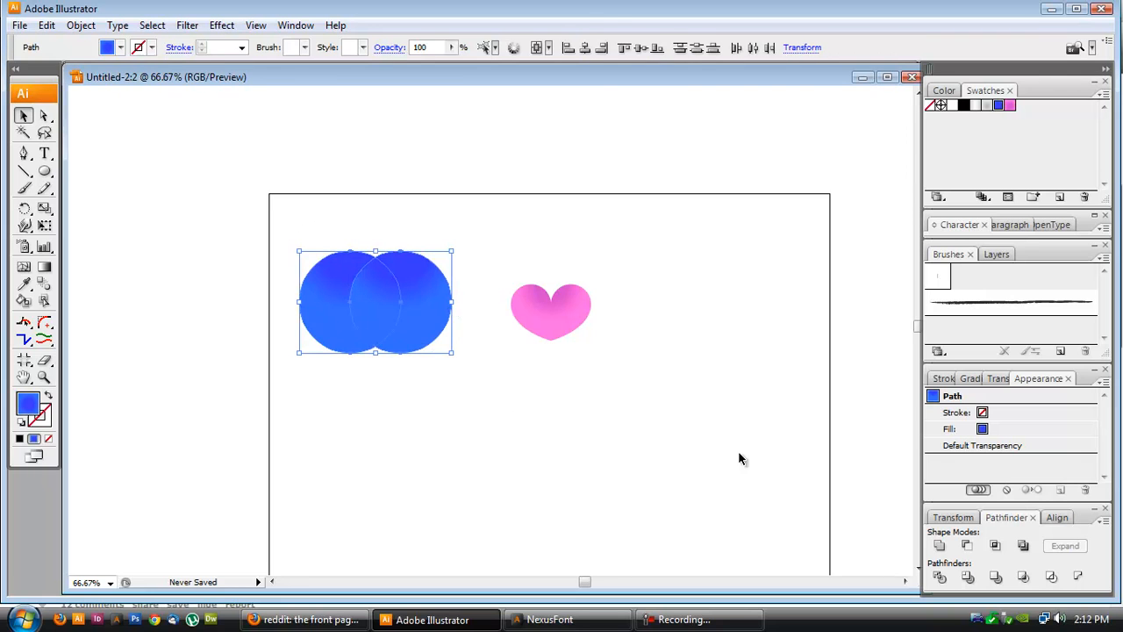
click(972, 380)
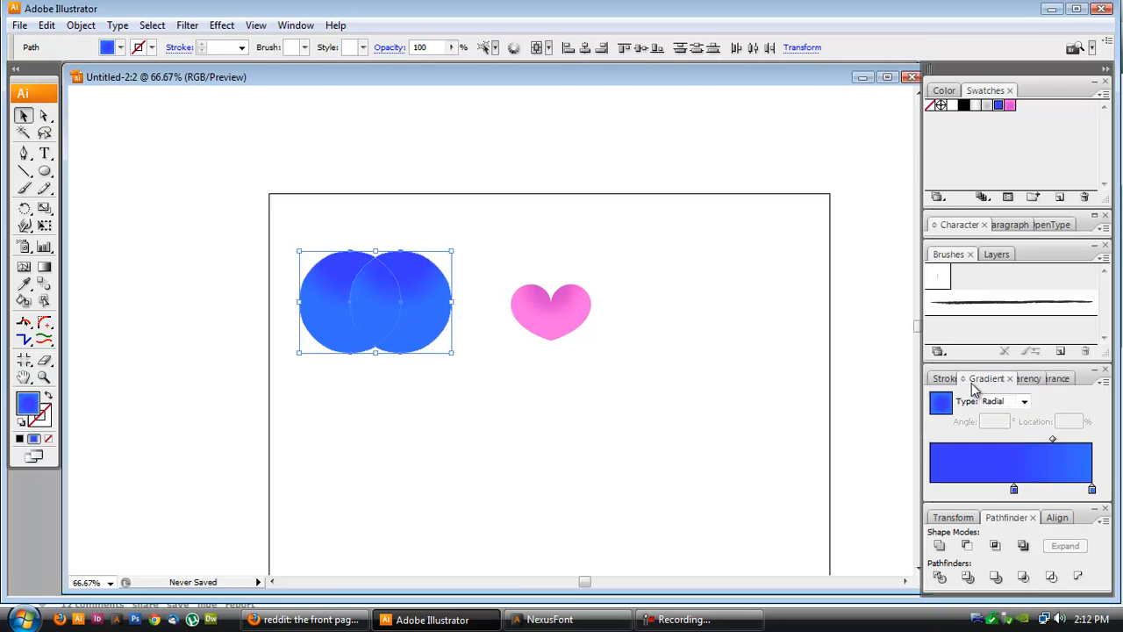
click(965, 106)
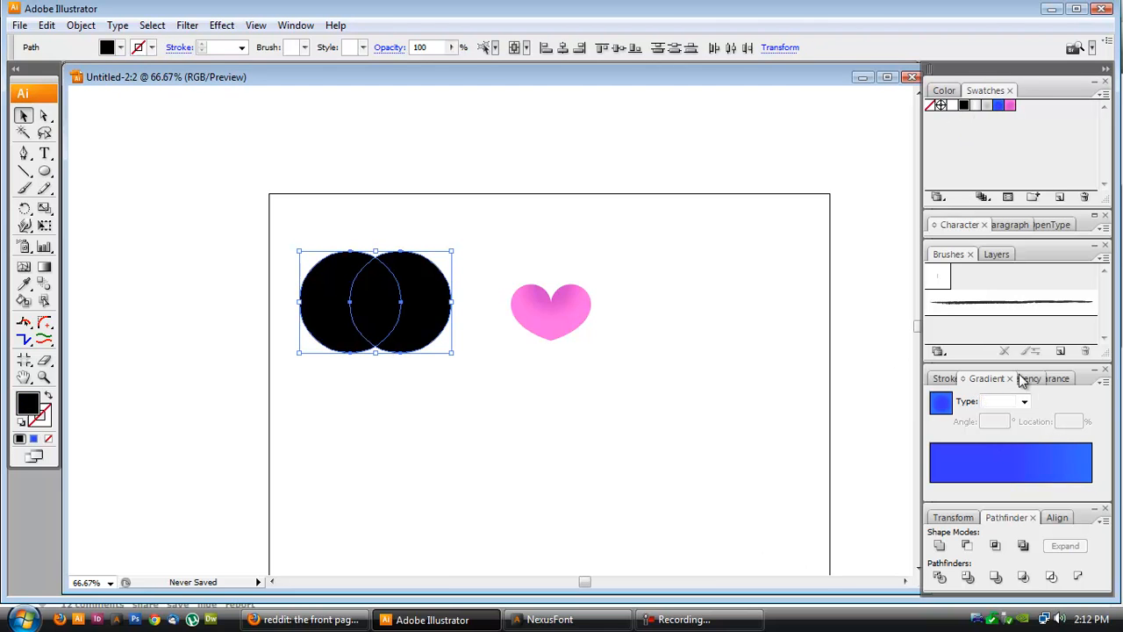
- Intersect the two circles with Pathfinder and expand the result
click(996, 546)
click(1065, 546)
click(366, 405)
- Delete the lens shape's top anchor point to turn it into a shield
scroll(362, 383, up, 2)
scroll(386, 379, up, 1)
scroll(390, 377, up, 2)
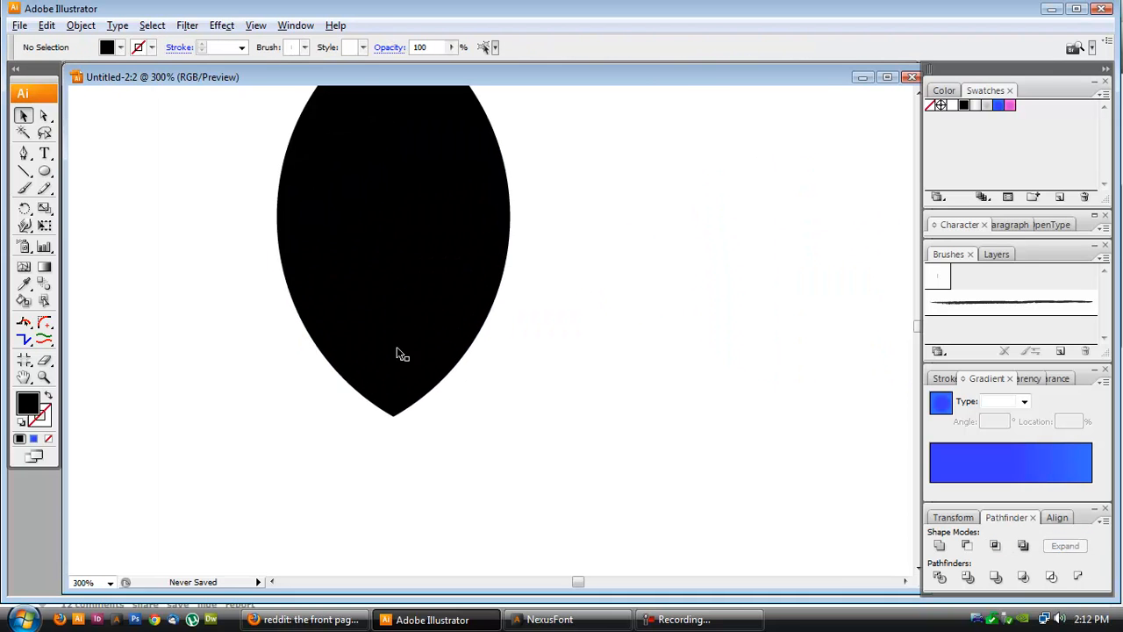
scroll(399, 351, up, 3)
key(a)
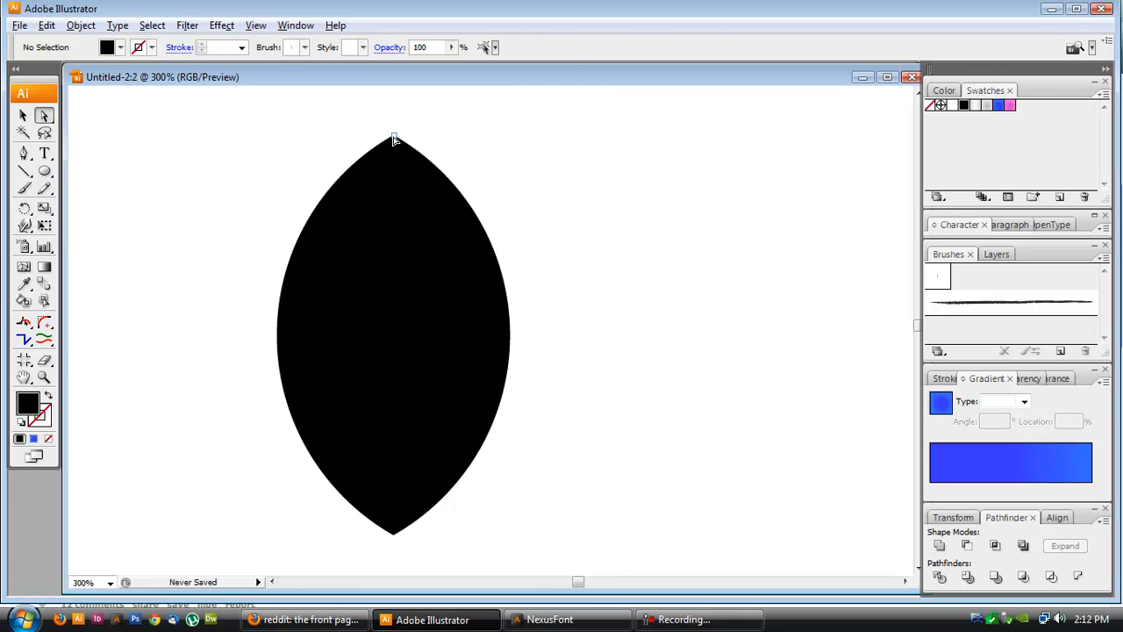
click(394, 139)
key(Delete)
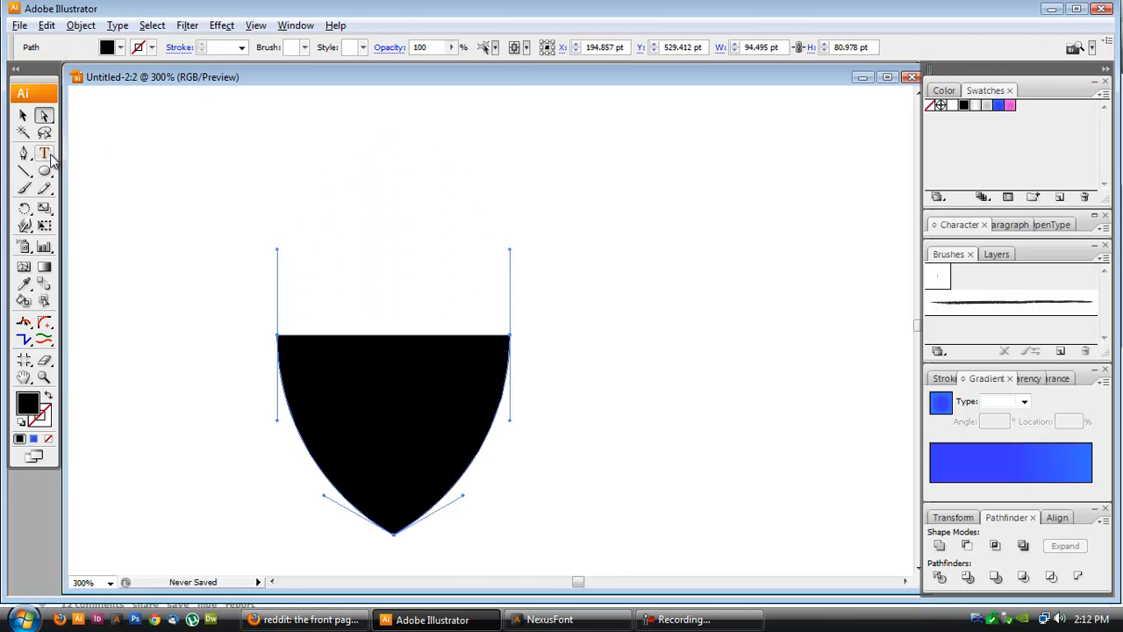
- Draw a small circle about 27 pt wide above the shield's upper left
click(45, 172)
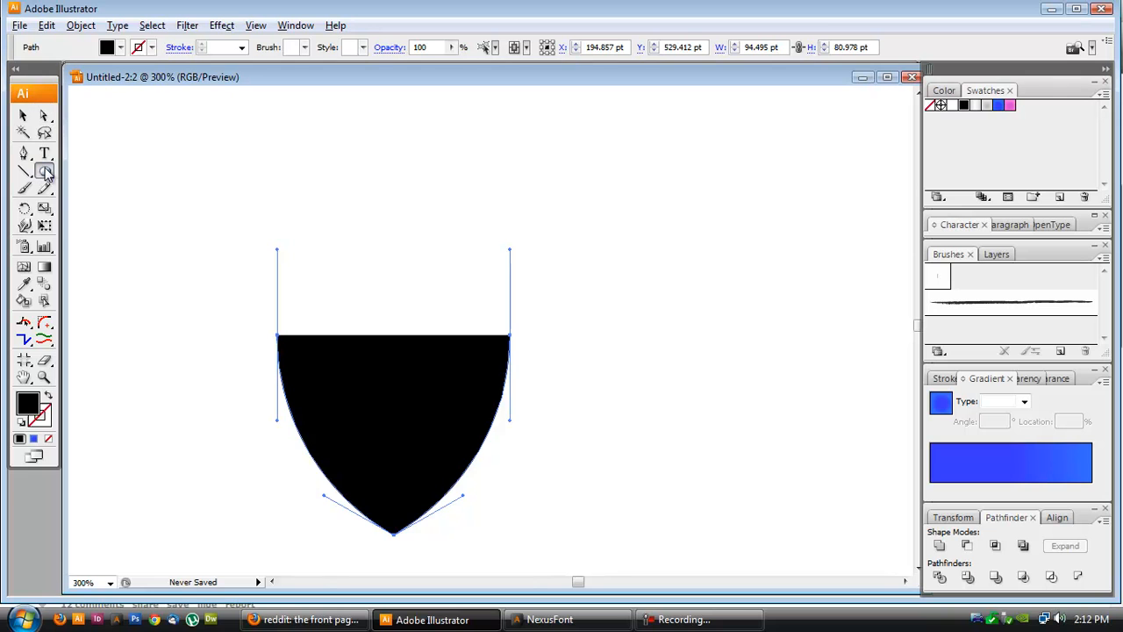
click(22, 115)
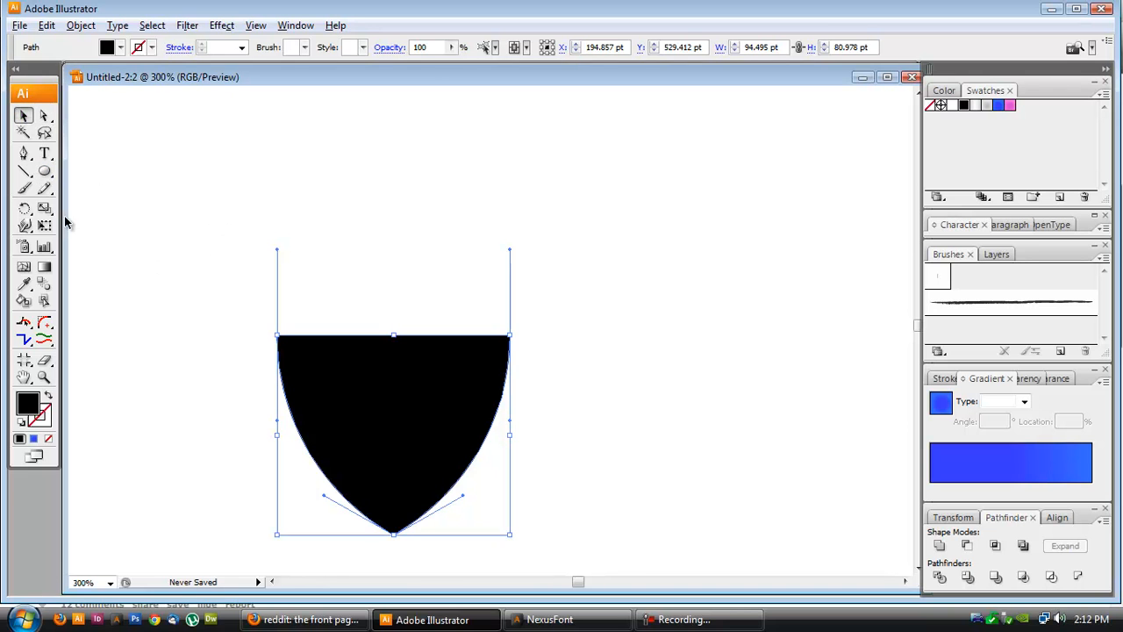
click(44, 172)
click(241, 267)
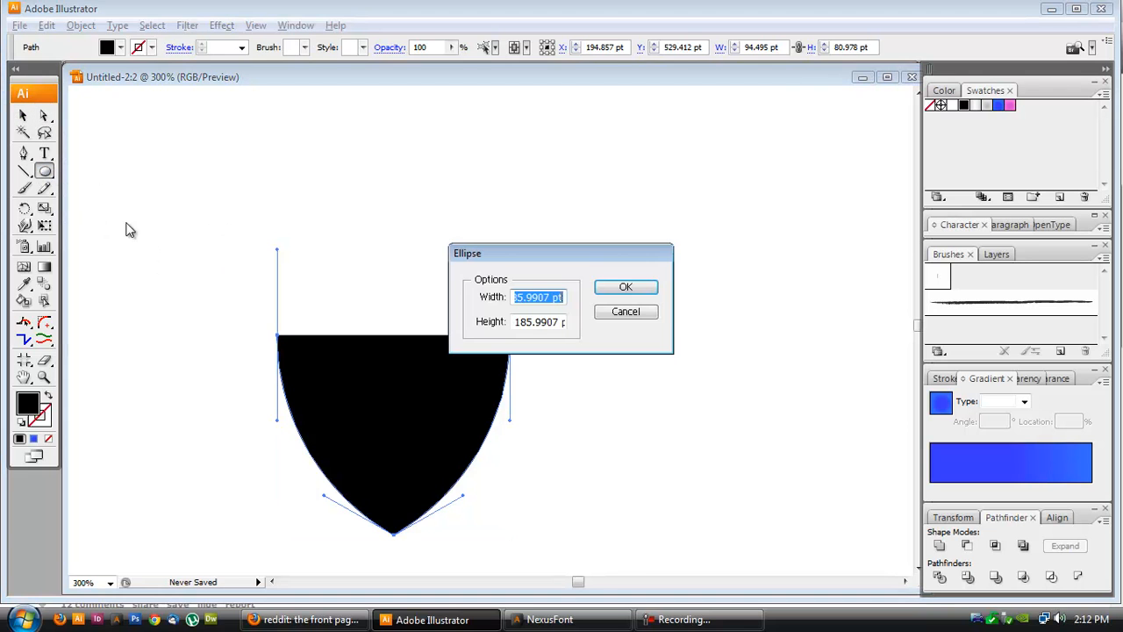
click(637, 313)
click(637, 313)
drag(125, 185, 190, 252)
click(23, 115)
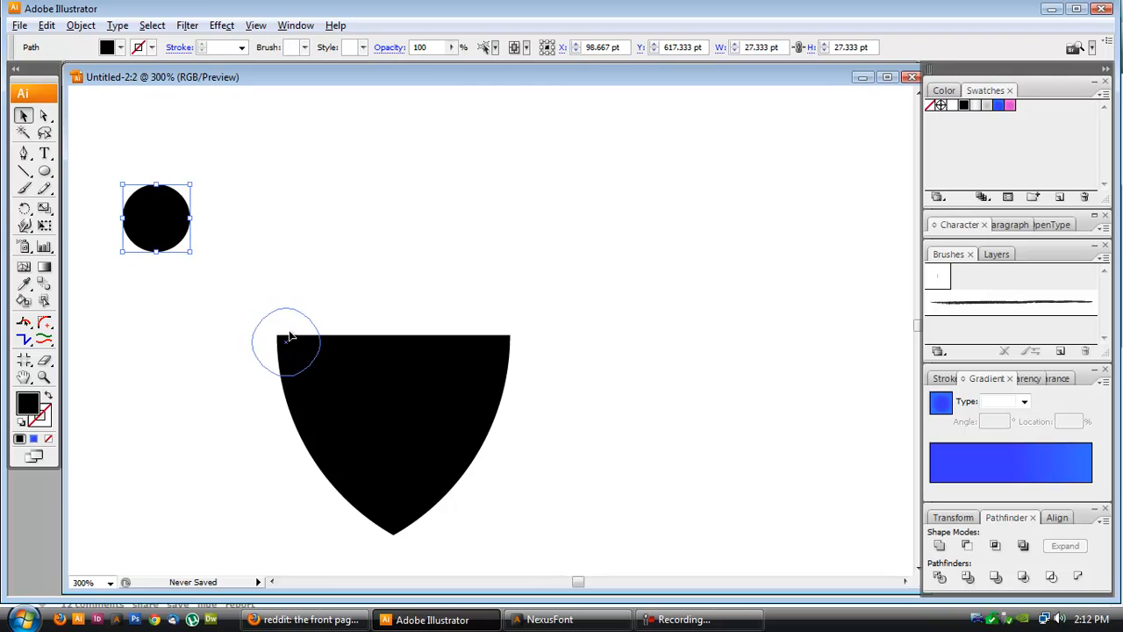
- Move the small circle onto the shield's upper left corner and fill it white
drag(286, 343, 287, 344)
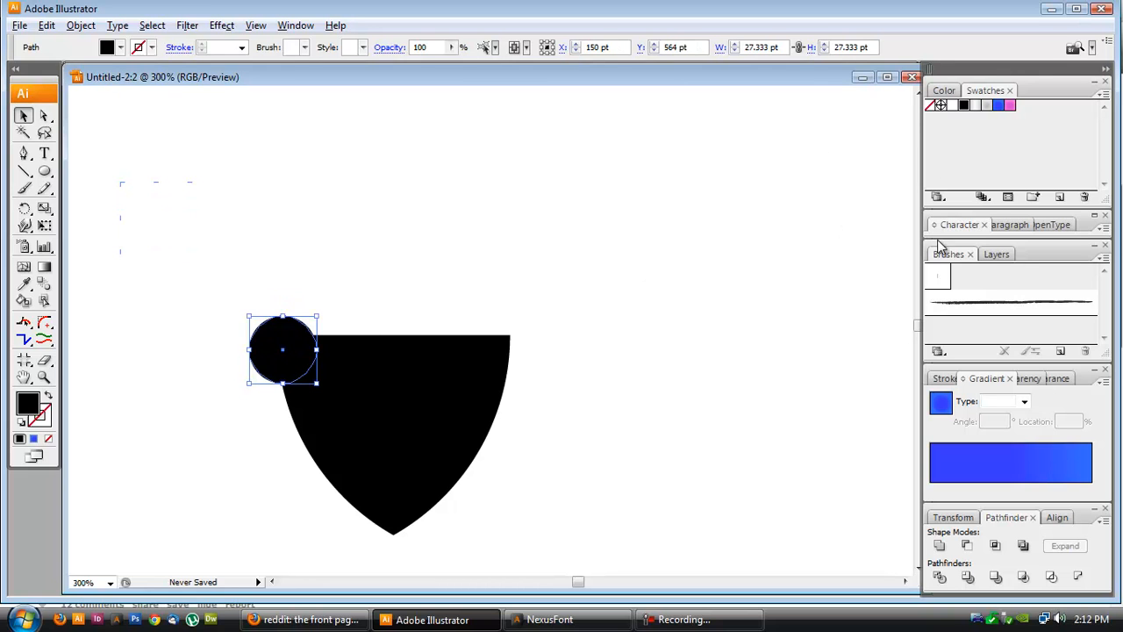
click(953, 105)
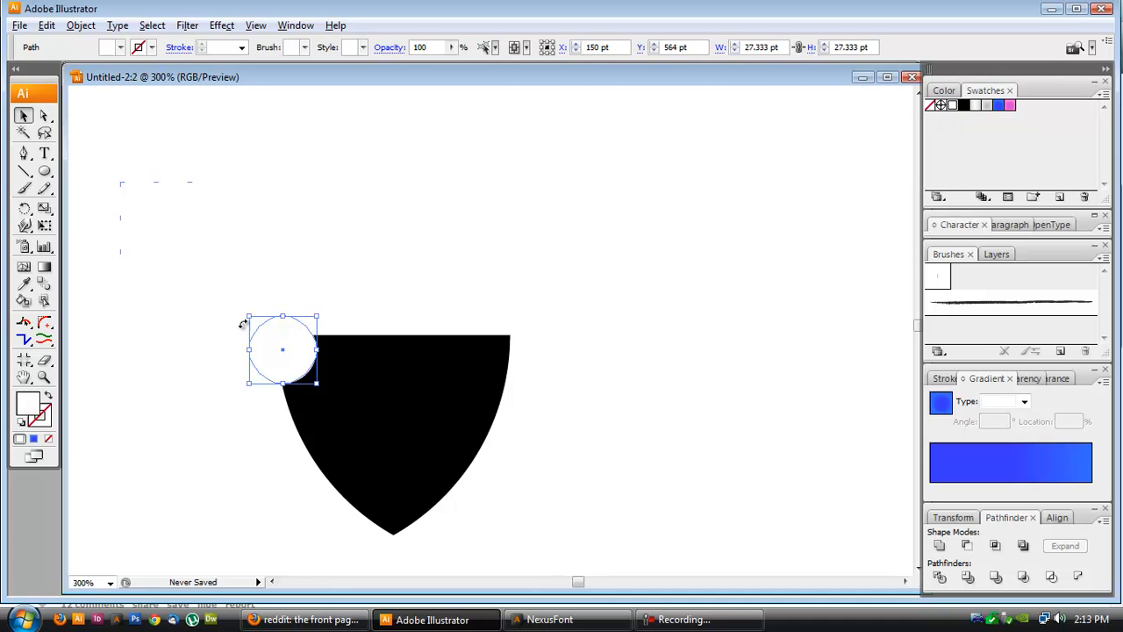
mouse_move(282, 351)
mouse_down()
mouse_move(308, 341)
mouse_move(277, 344)
mouse_move(297, 343)
mouse_move(287, 339)
mouse_up()
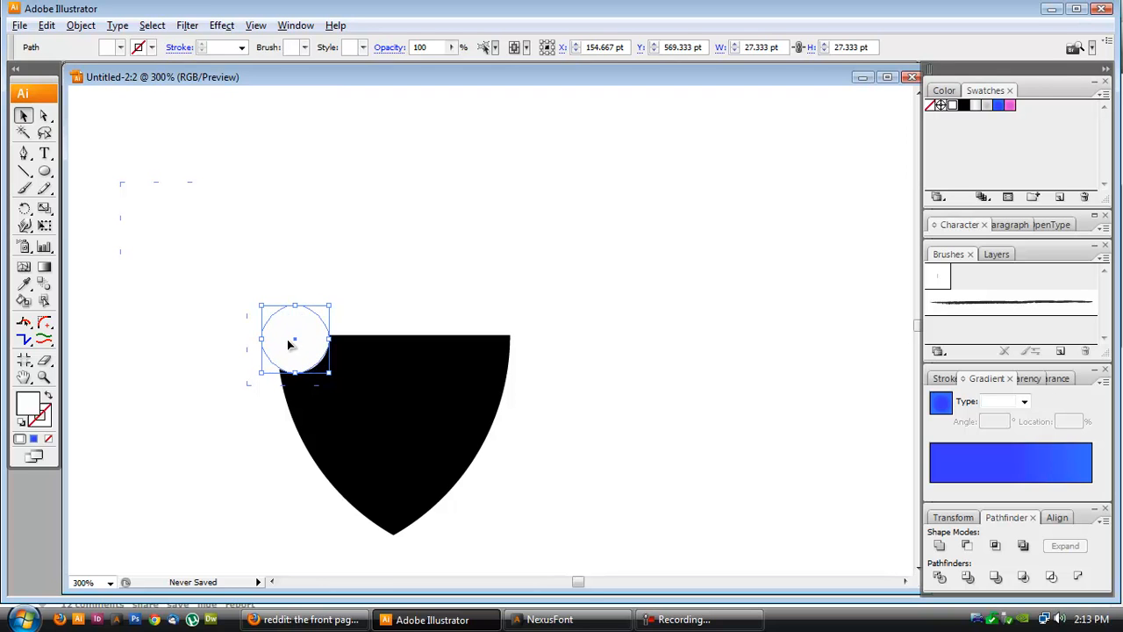
- Nudge the white circle slightly to fine-tune its position over the shield's corner
click(242, 340)
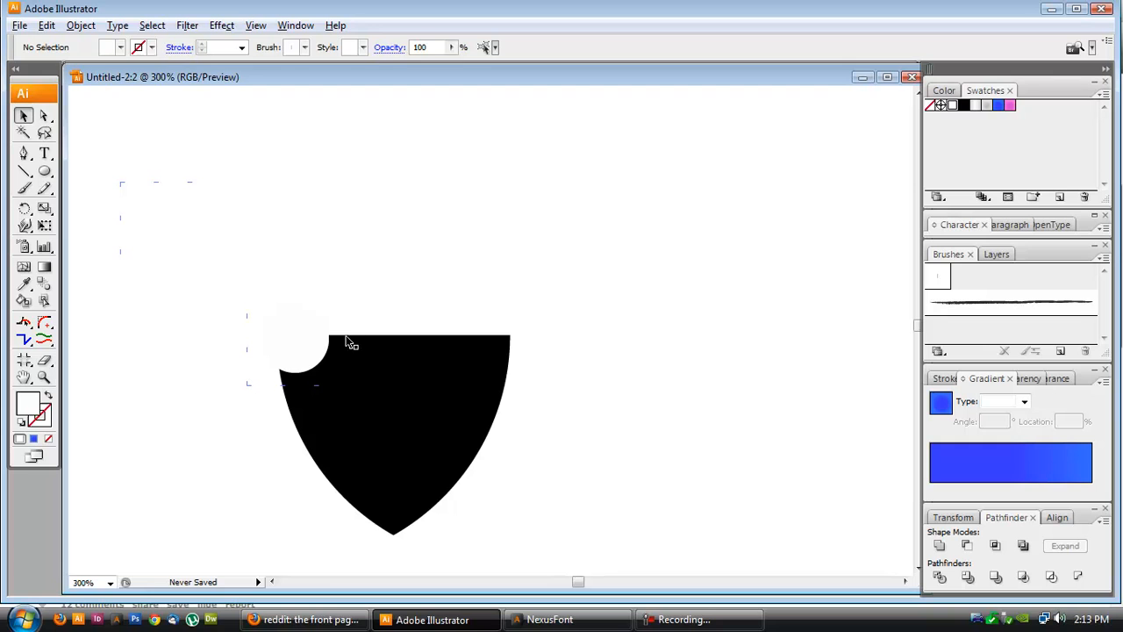
drag(306, 359, 298, 358)
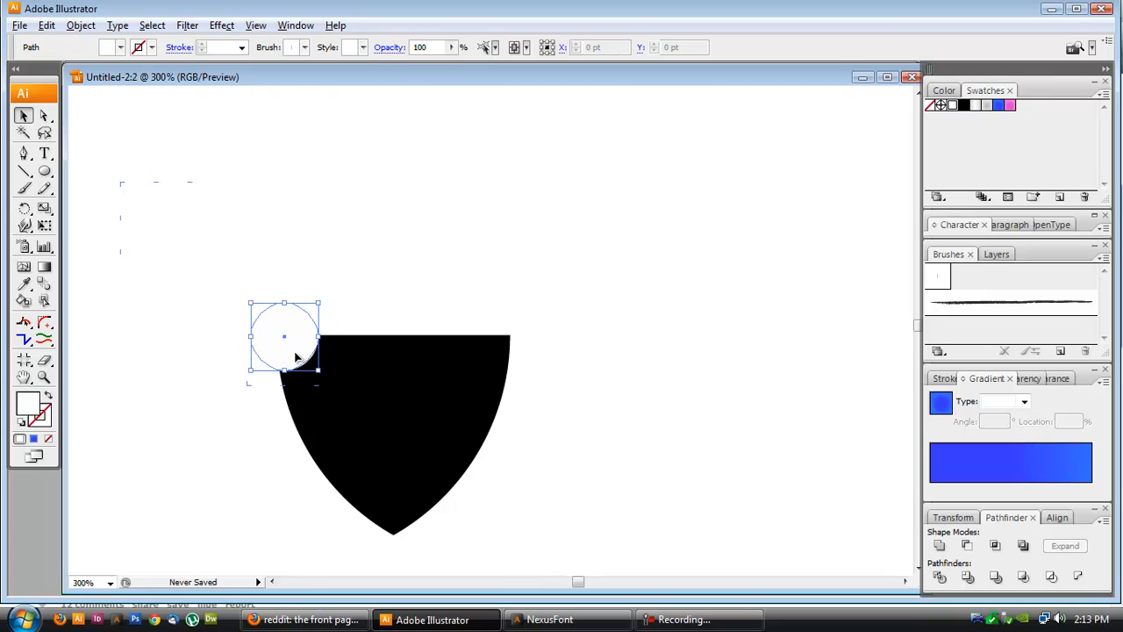
click(365, 308)
click(296, 352)
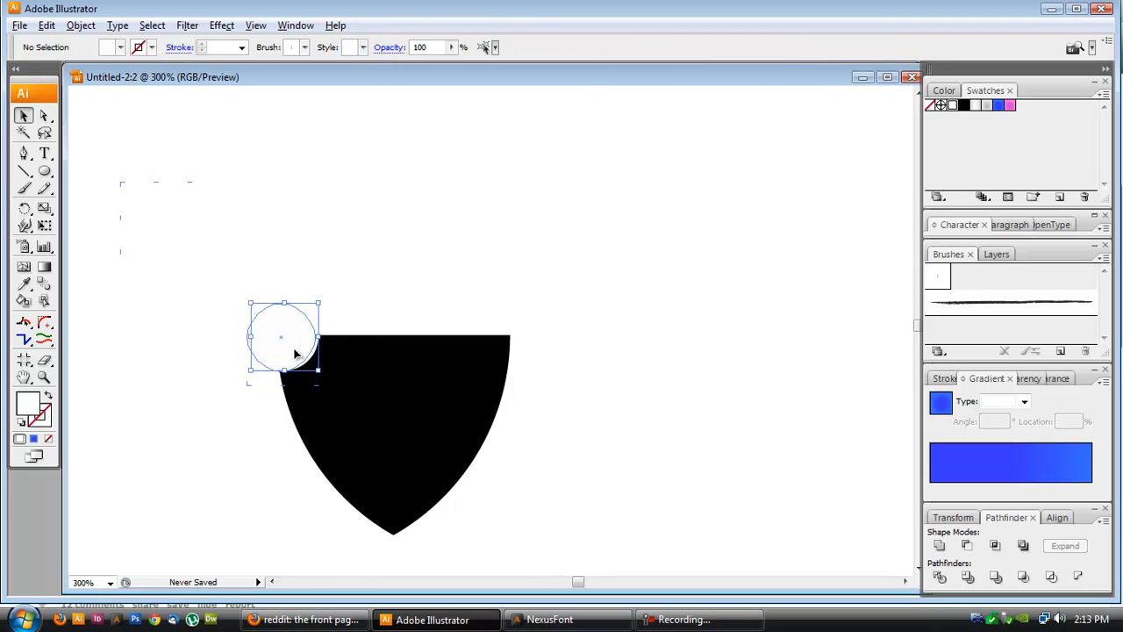
click(411, 286)
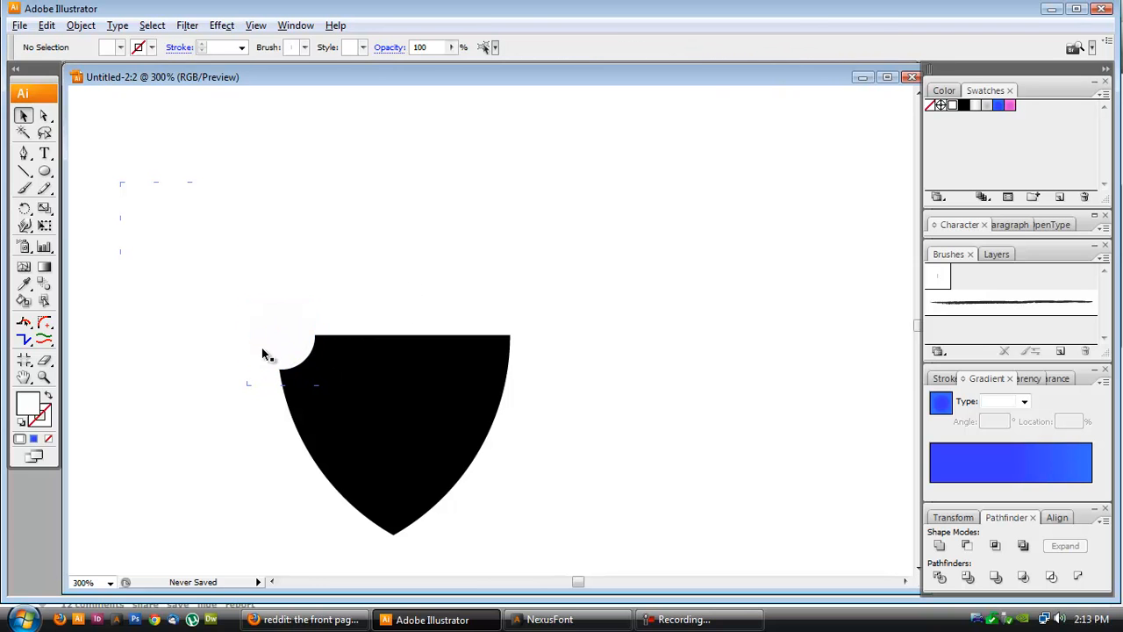
- Narrow the shield by pulling its right side inward
click(342, 458)
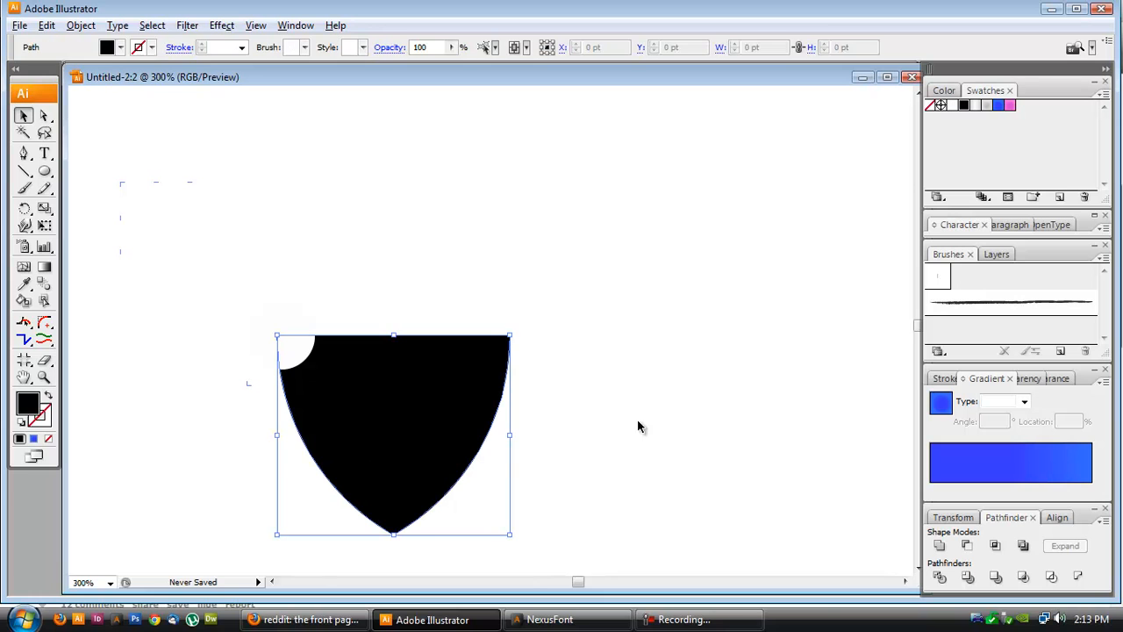
drag(509, 435, 462, 440)
click(536, 451)
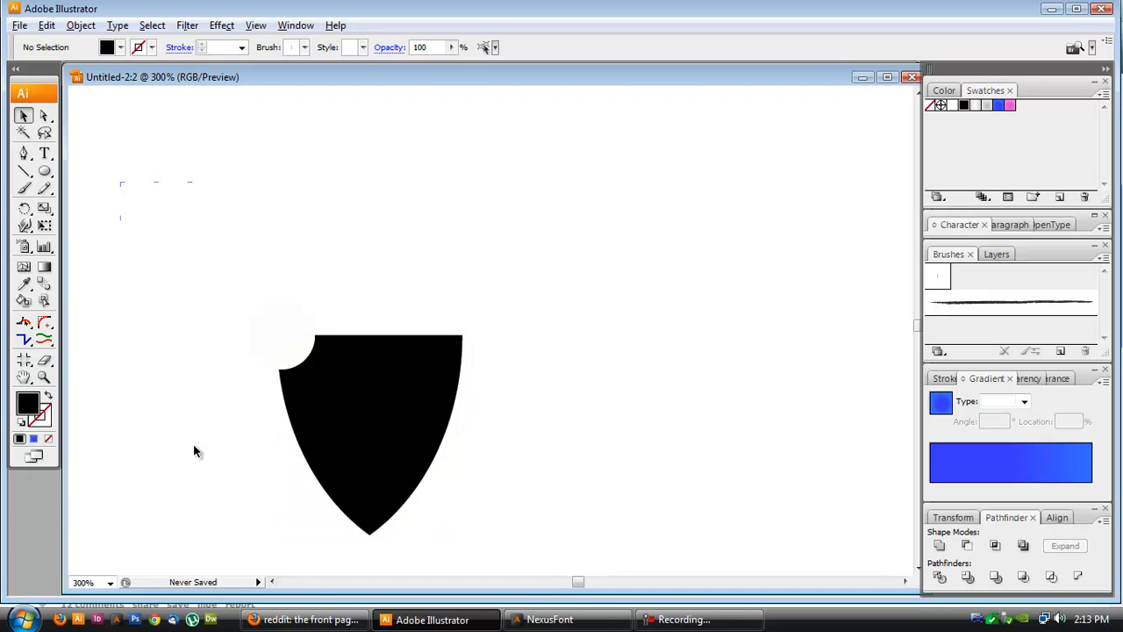
- Duplicate the white circle onto the shield's upper right corner and group the two circles
drag(290, 350, 470, 353)
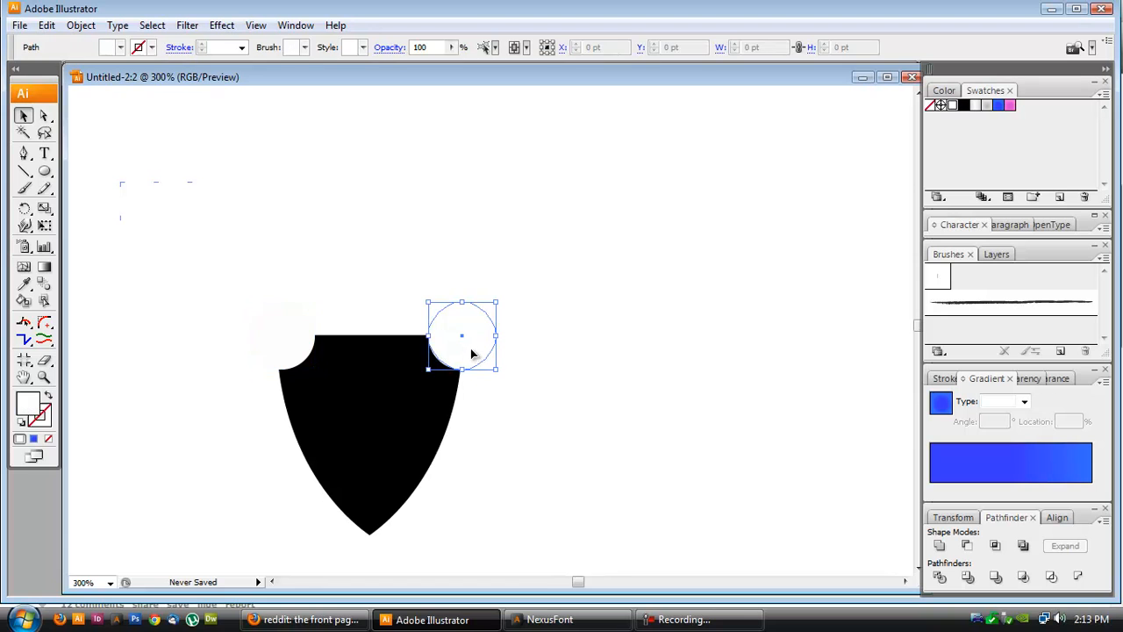
shift+click(294, 341)
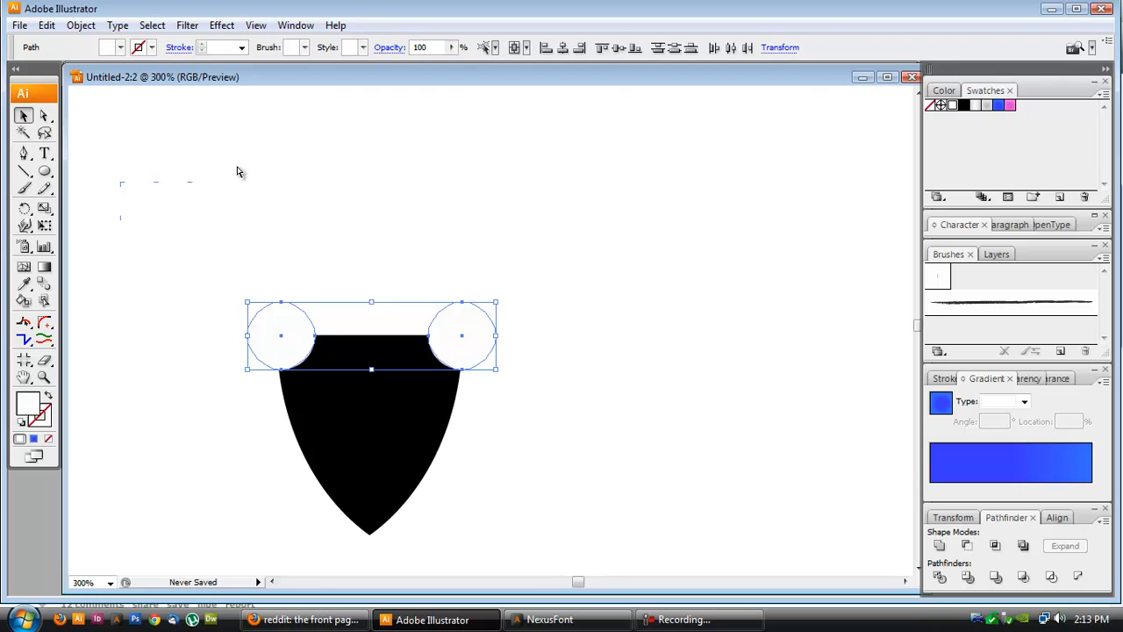
key(ctrl+g)
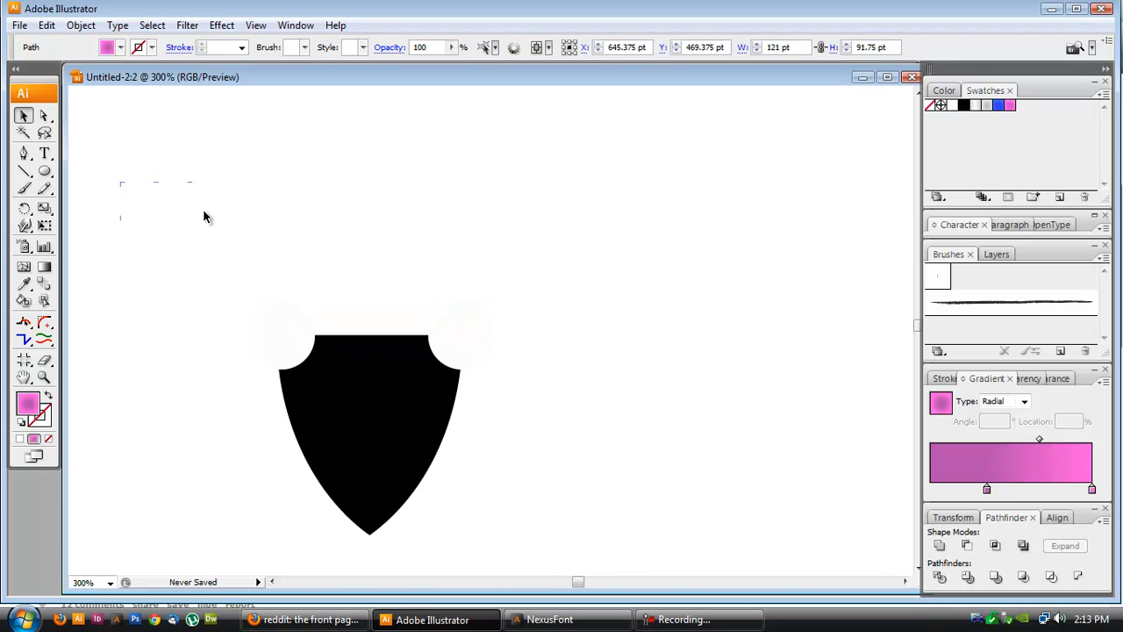
- Select the circle group with the shield and center them horizontally with Align
click(317, 345)
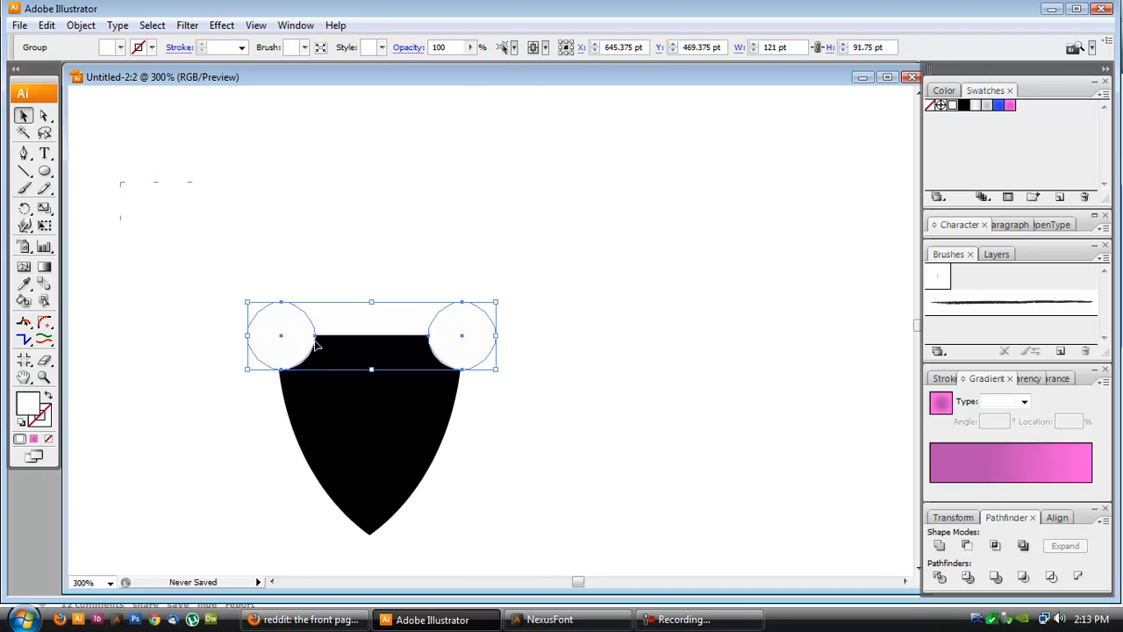
shift+click(386, 411)
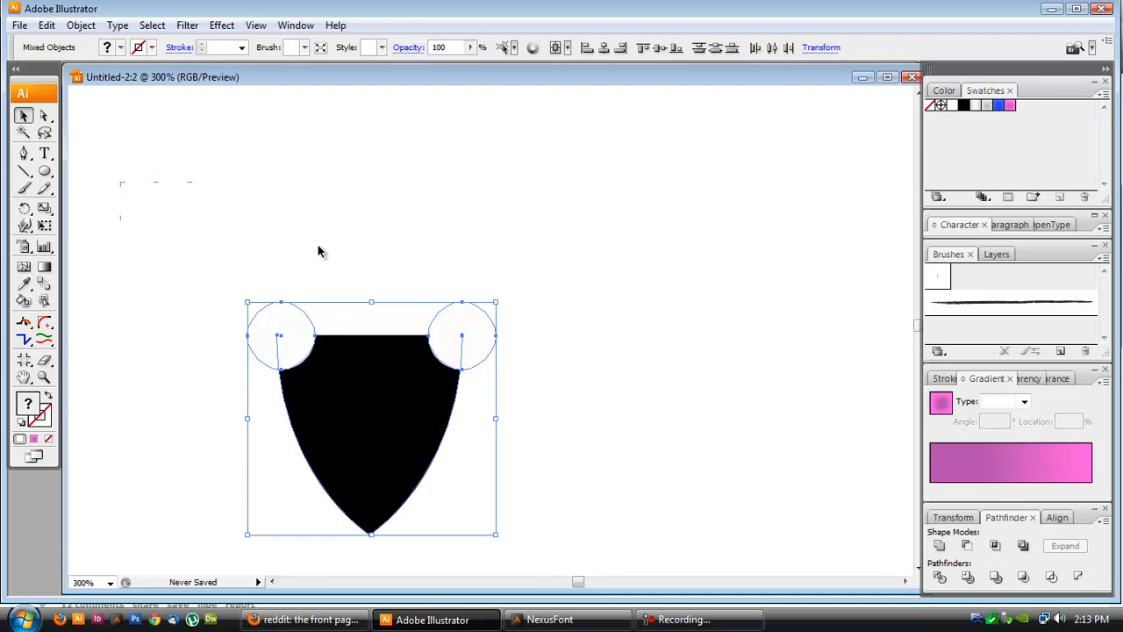
click(1056, 518)
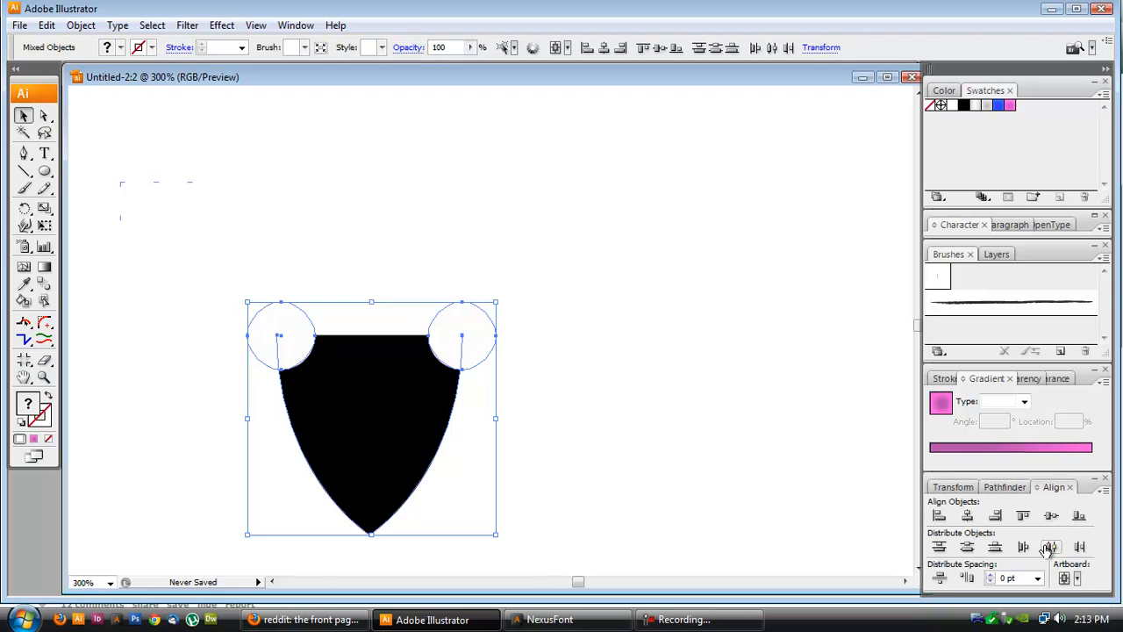
click(966, 518)
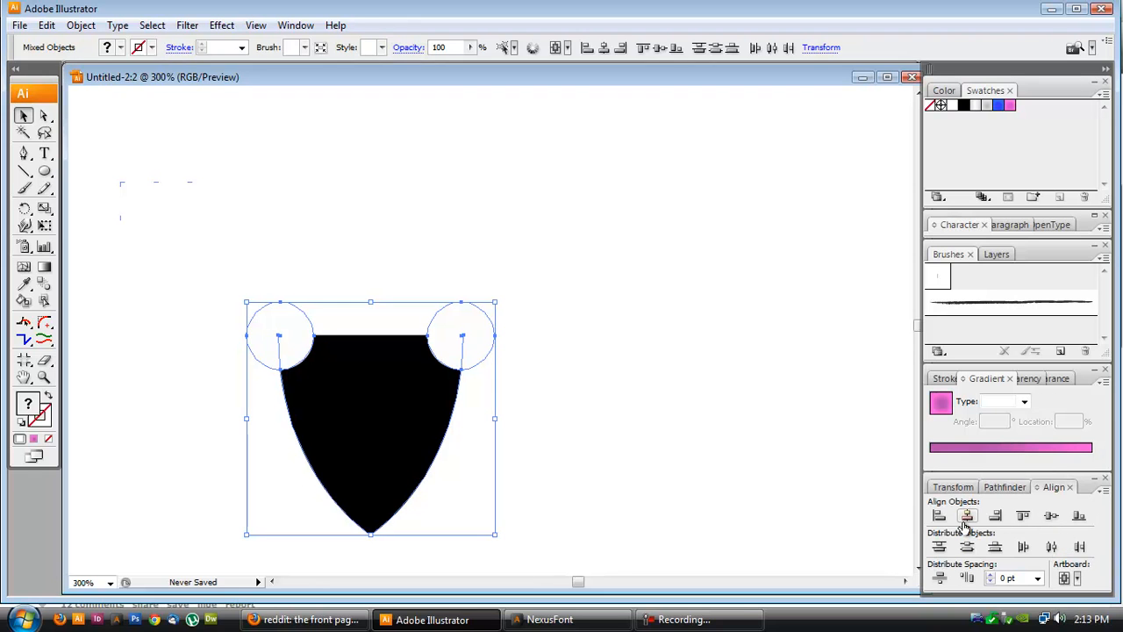
click(650, 418)
- Subtract the circle group from the shield with Pathfinder Minus Front and expand the result
click(291, 349)
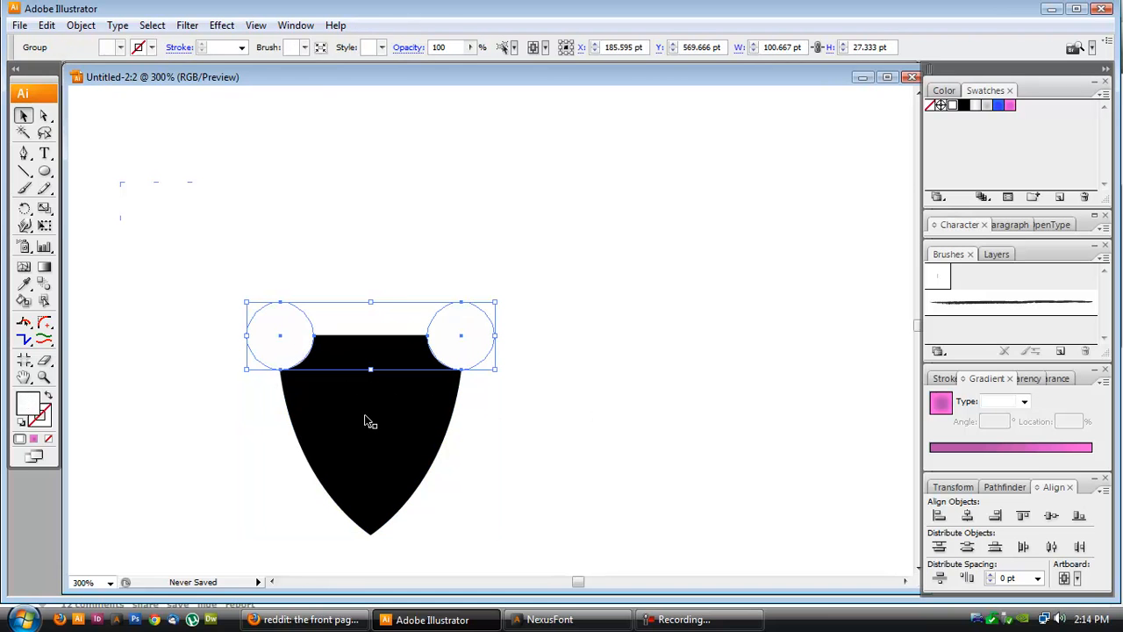
shift+click(367, 421)
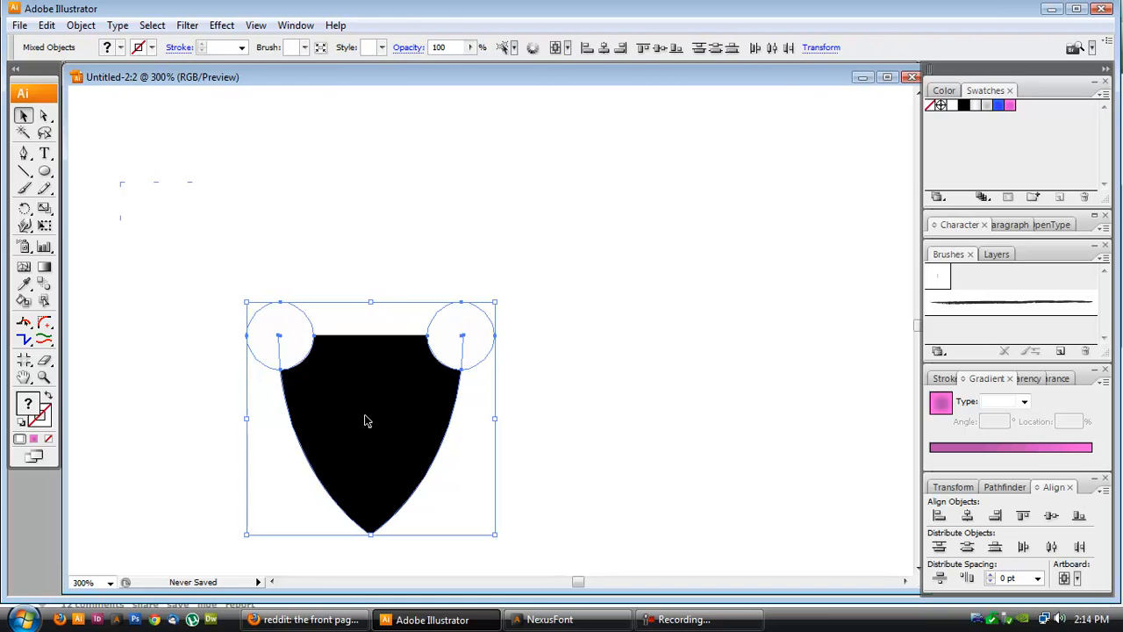
click(1004, 487)
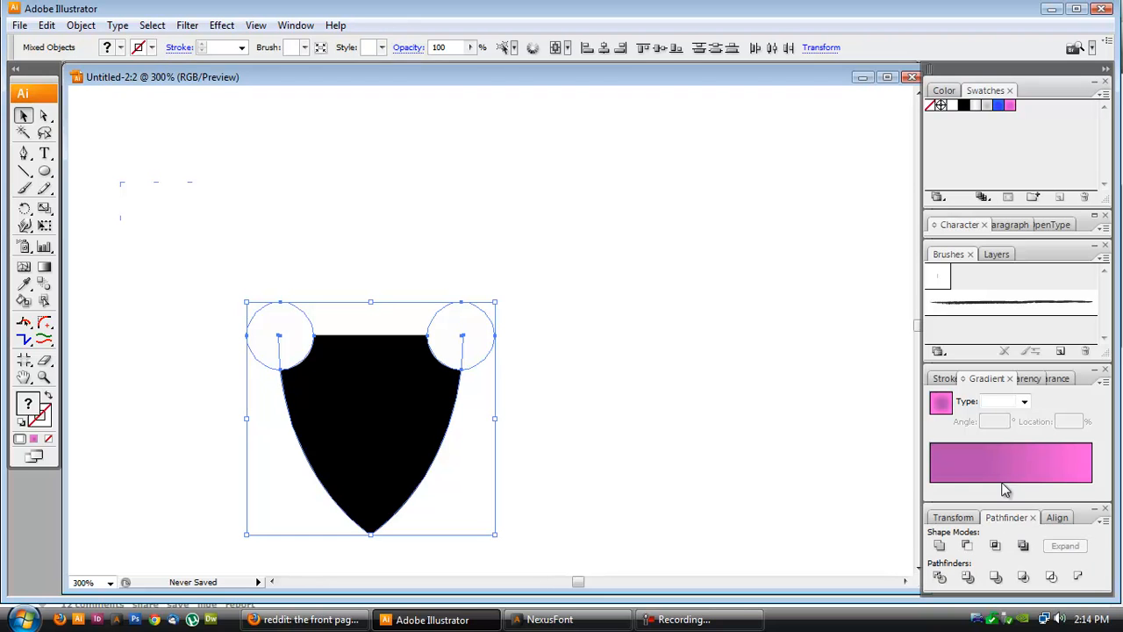
click(967, 545)
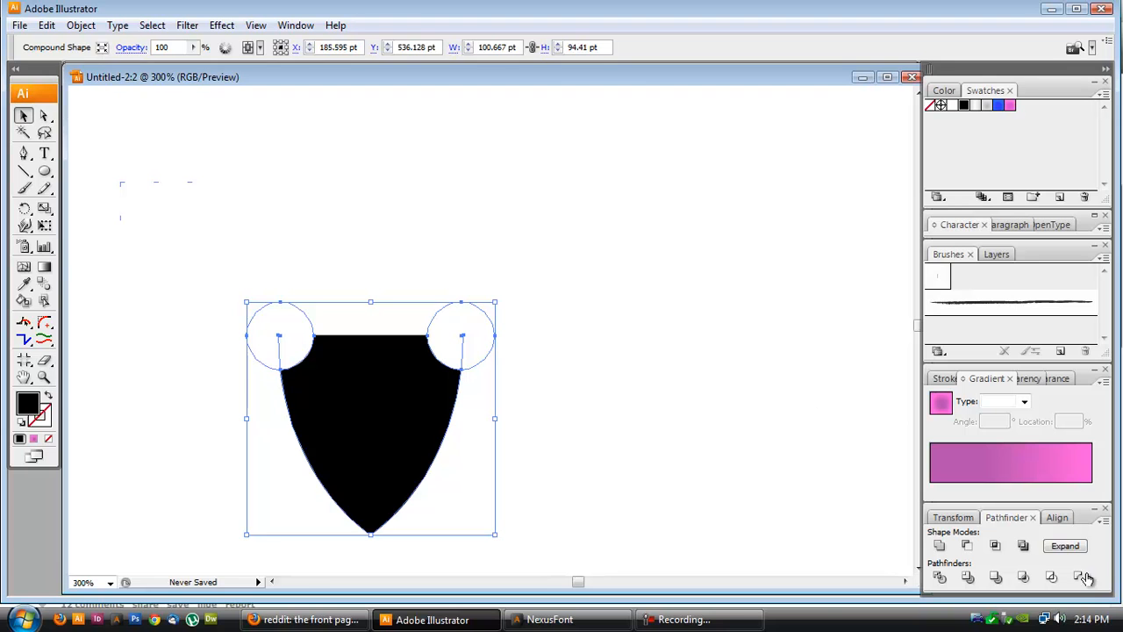
click(1067, 547)
click(672, 431)
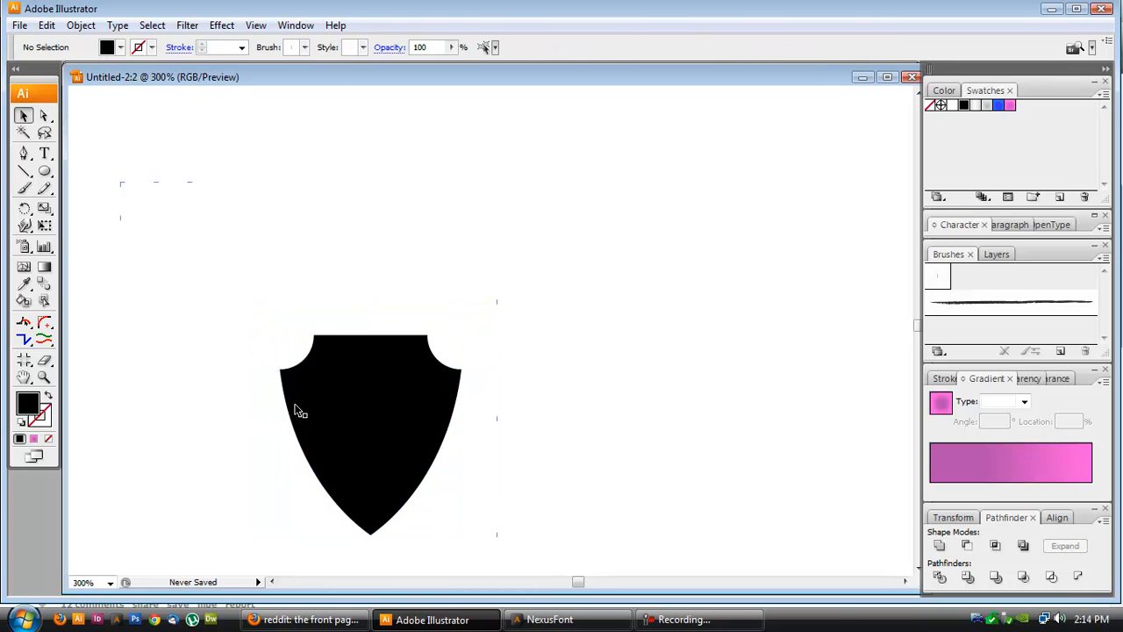
- Draw a large circle about 129 pt wide to the right of the shield
click(299, 410)
scroll(373, 410, up, 1)
scroll(387, 417, up, 1)
scroll(386, 416, down, 2)
click(343, 316)
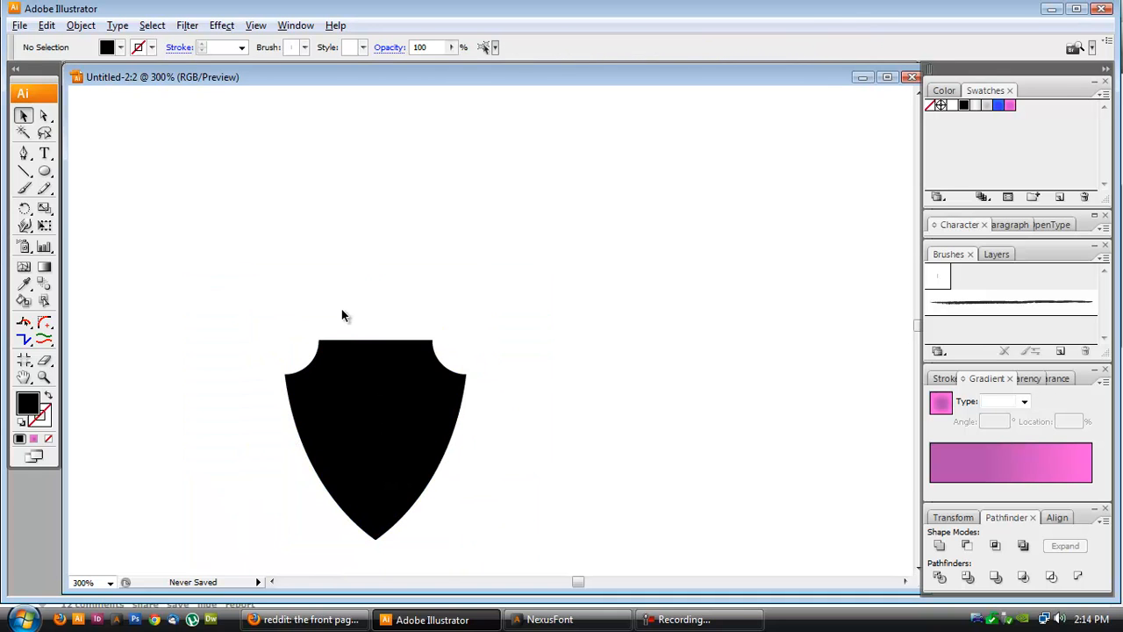
click(42, 120)
drag(361, 318, 367, 343)
click(44, 171)
drag(465, 149, 692, 468)
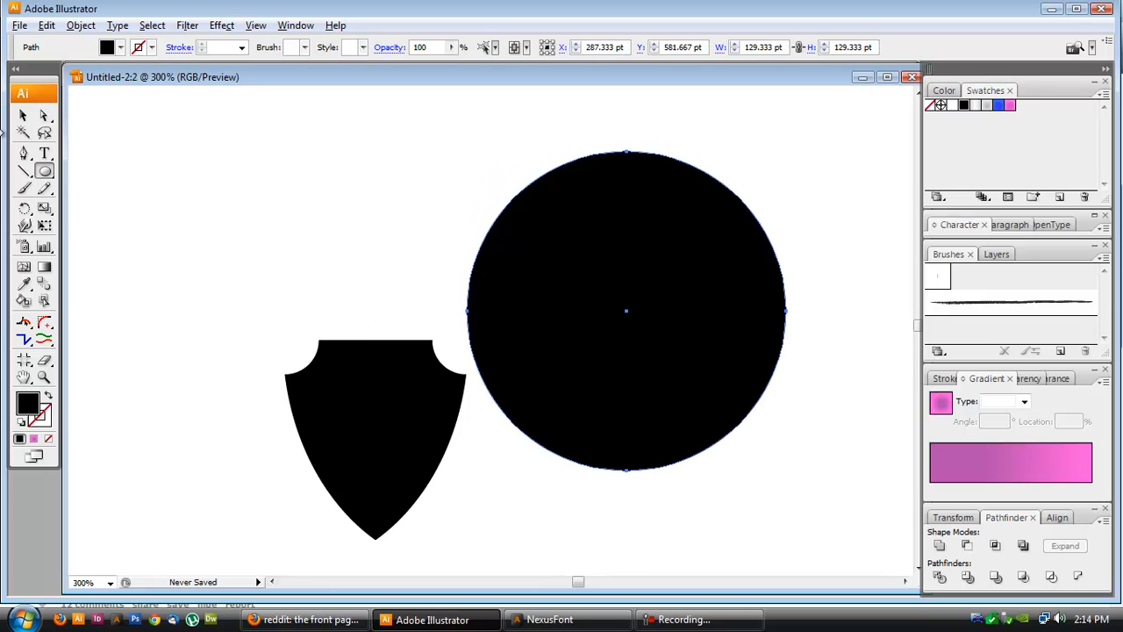
- Apply Add Anchor Points to the circle three times
click(80, 27)
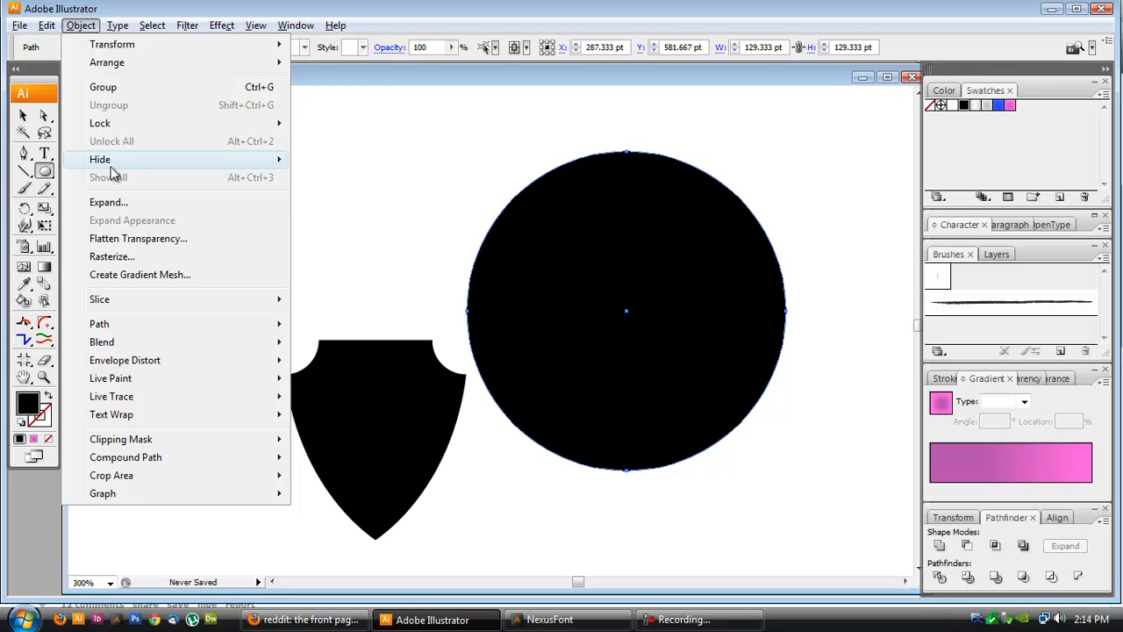
mouse_move(136, 326)
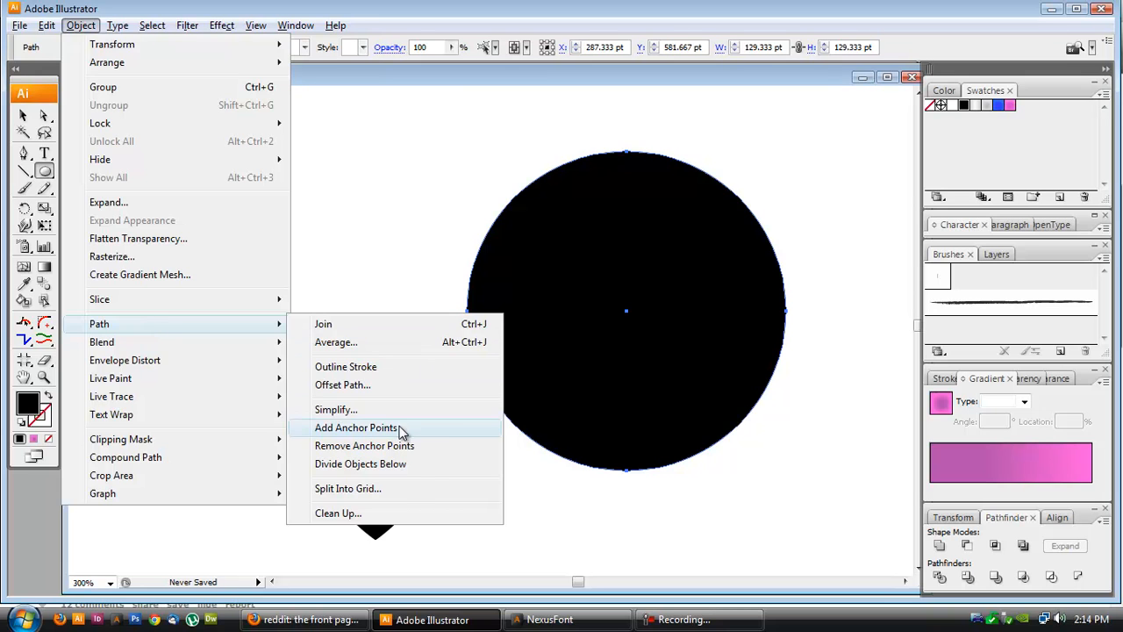
click(430, 428)
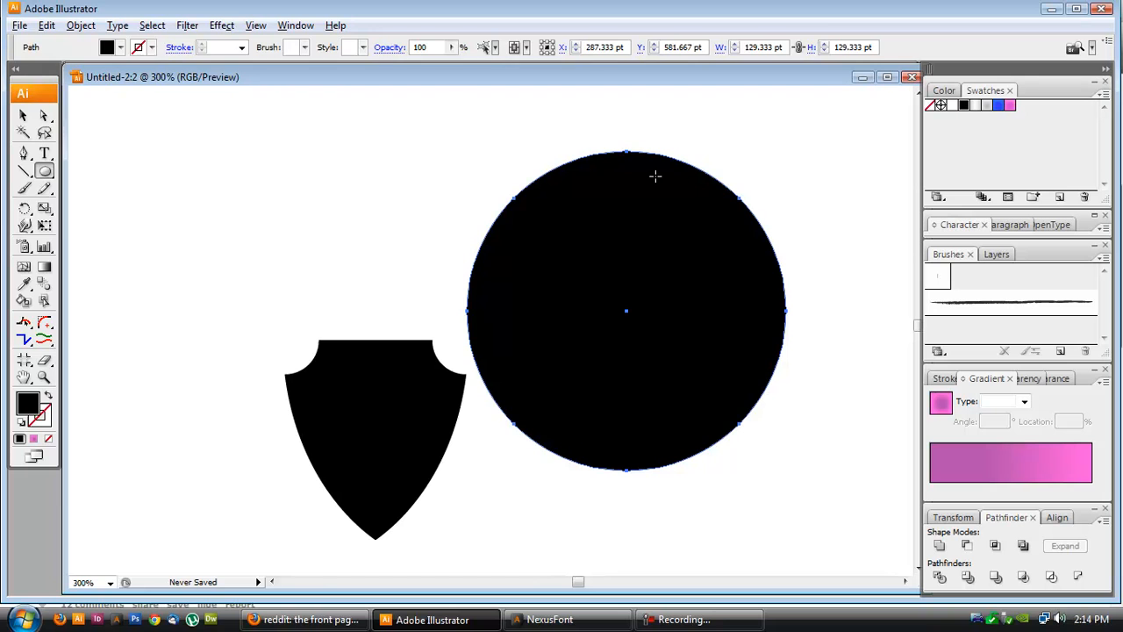
click(79, 26)
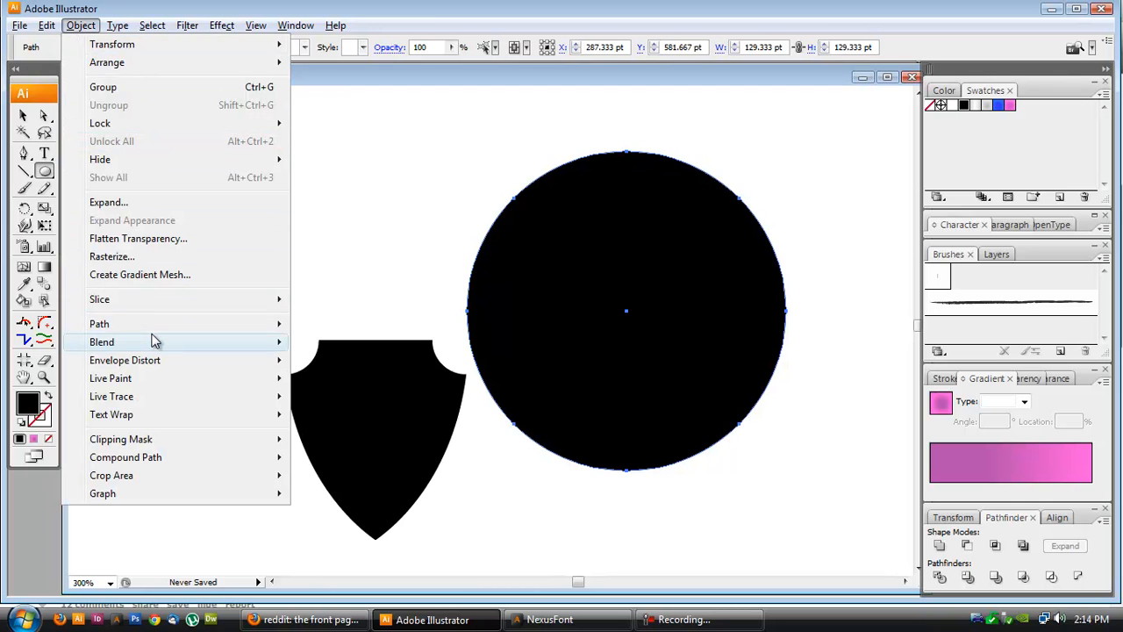
mouse_move(150, 324)
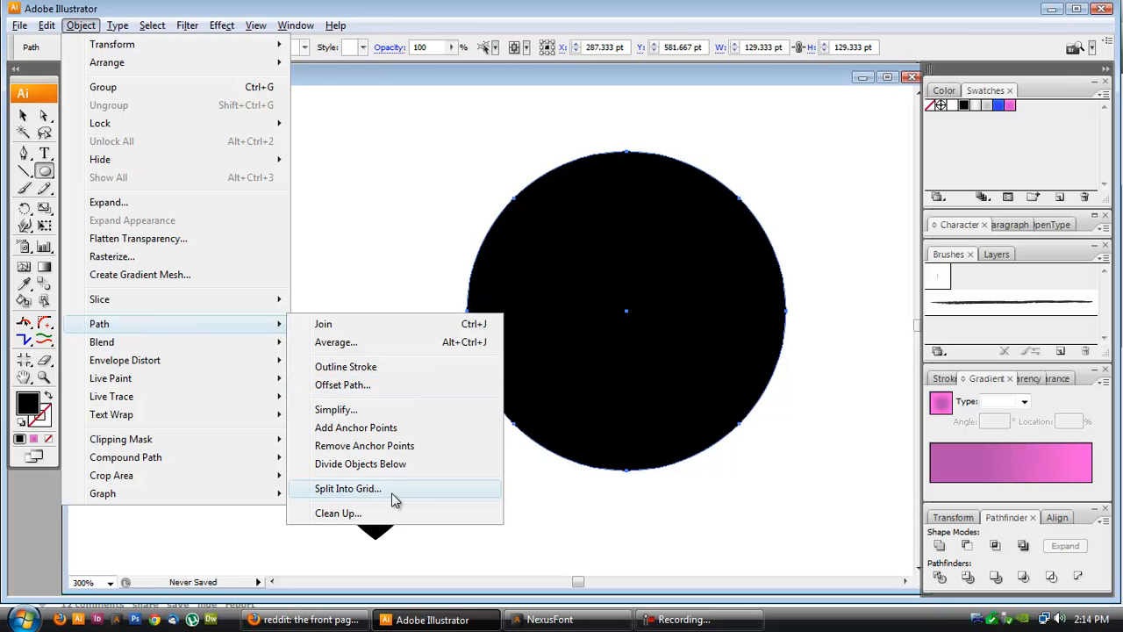
click(404, 430)
click(87, 26)
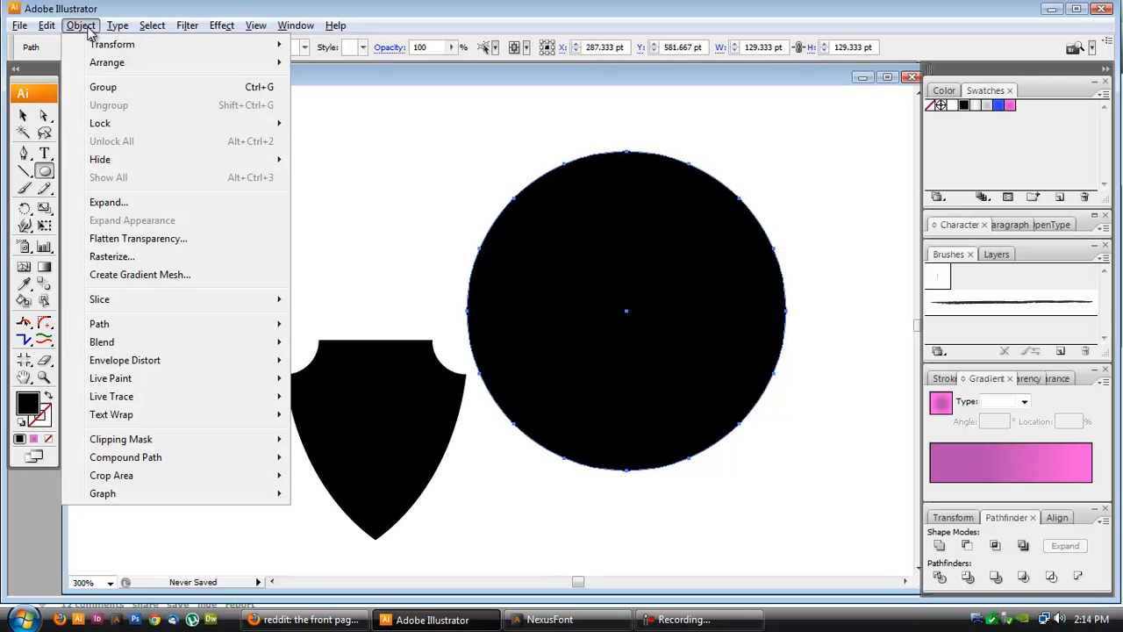
mouse_move(139, 331)
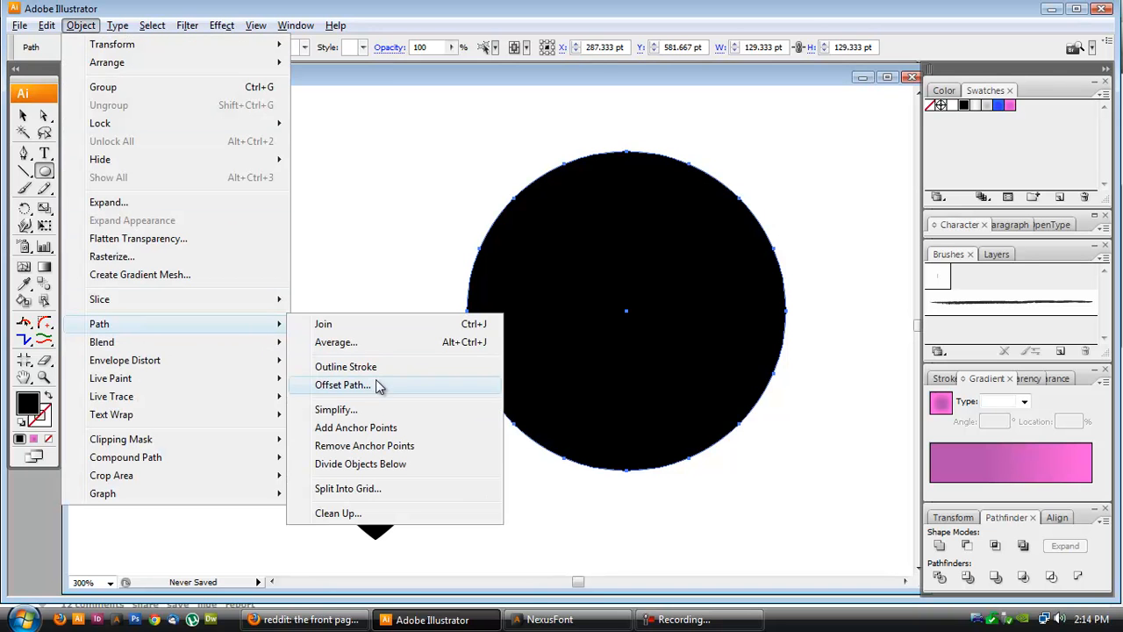
click(388, 429)
- Zoom in to examine the added anchor points along the circle's top edge
click(44, 115)
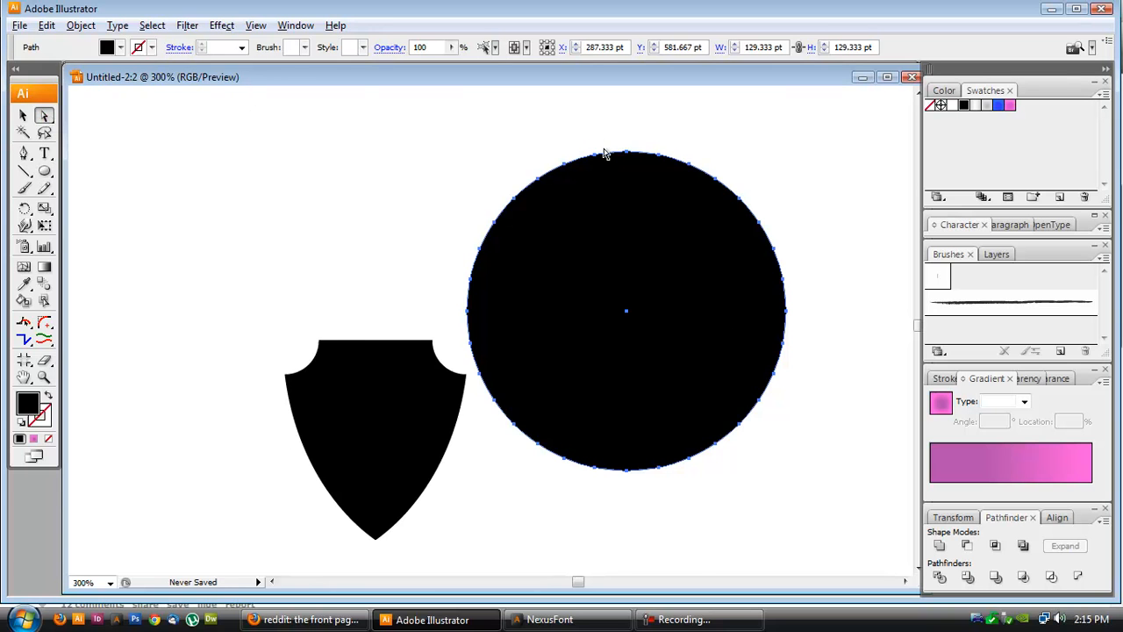
scroll(615, 157, up, 5)
drag(411, 118, 790, 159)
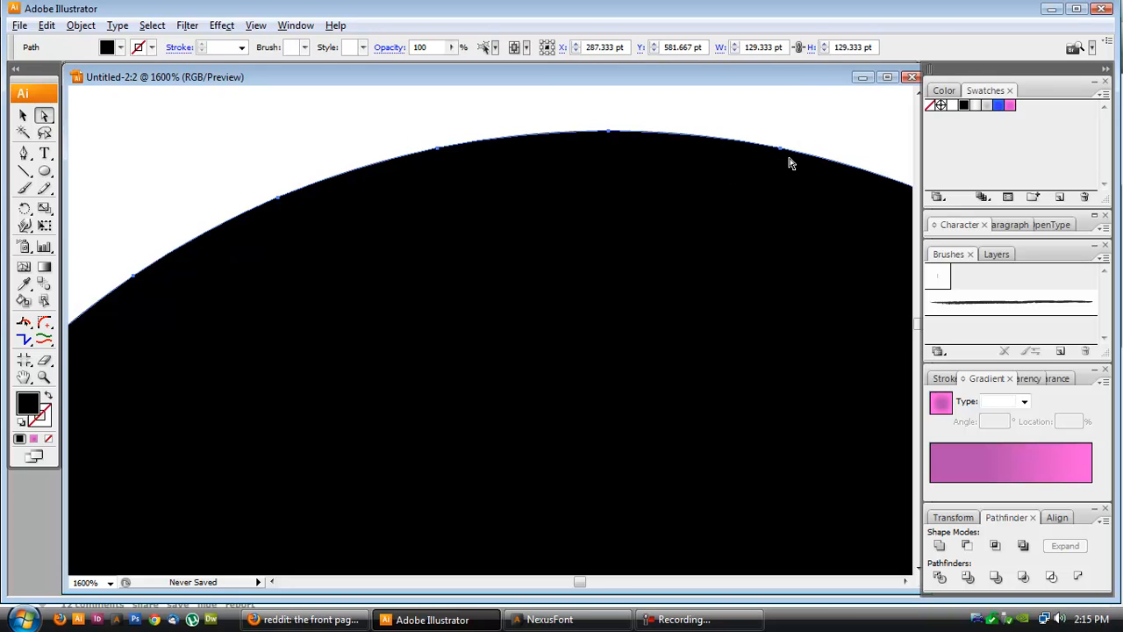
scroll(452, 242, down, 3)
scroll(452, 241, down, 3)
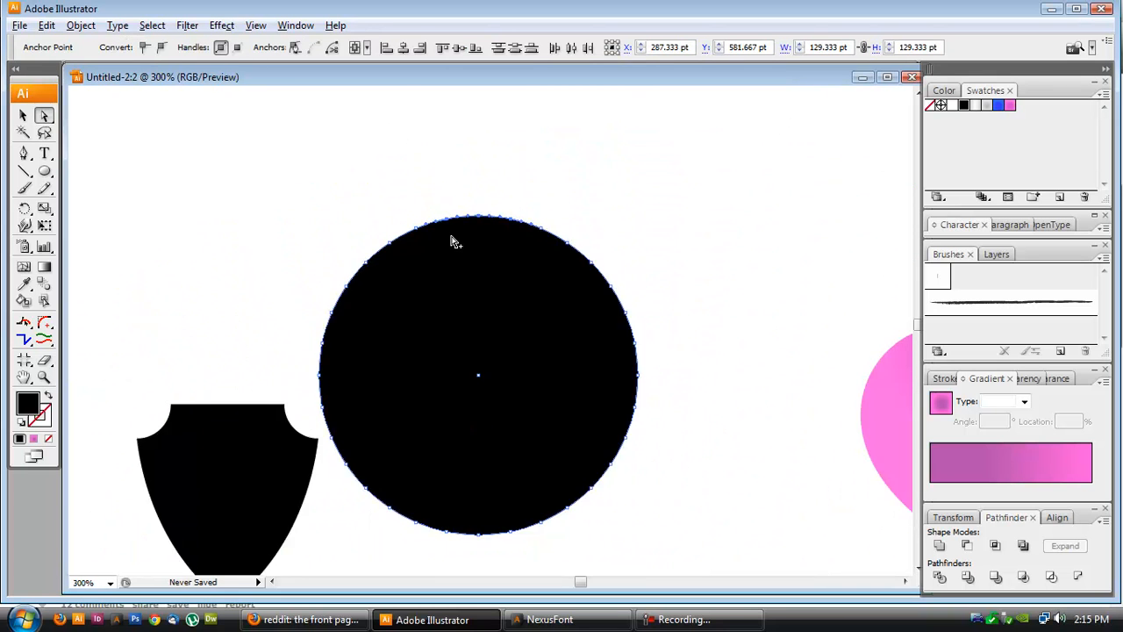
- Select the new circle's anchor points and delete everything except a thin arc along its top edge
key(v)
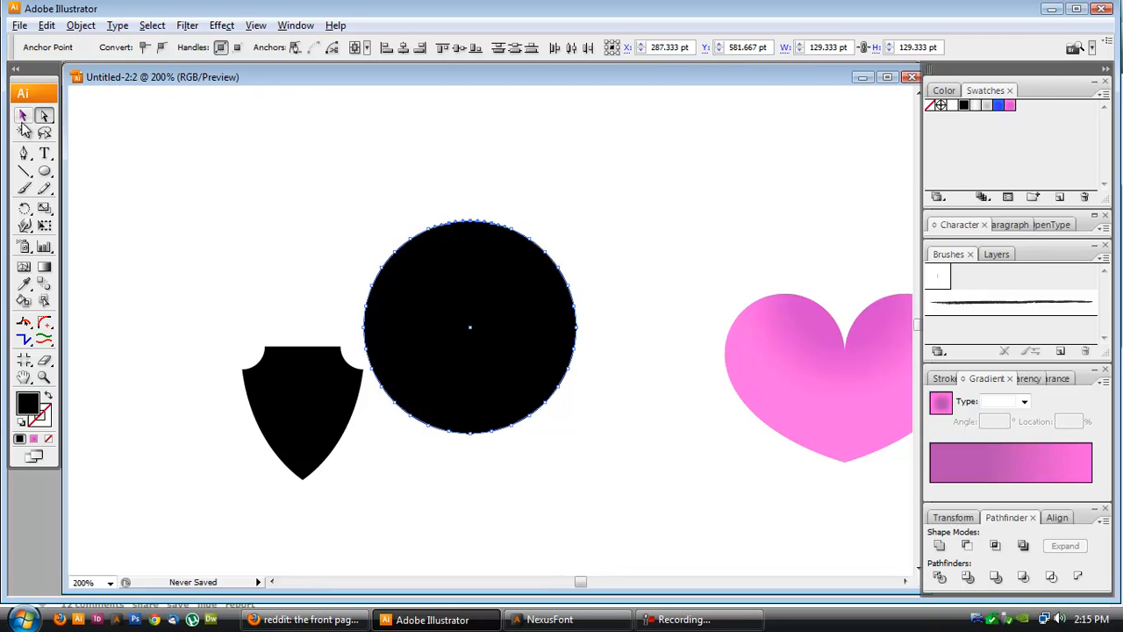
click(407, 268)
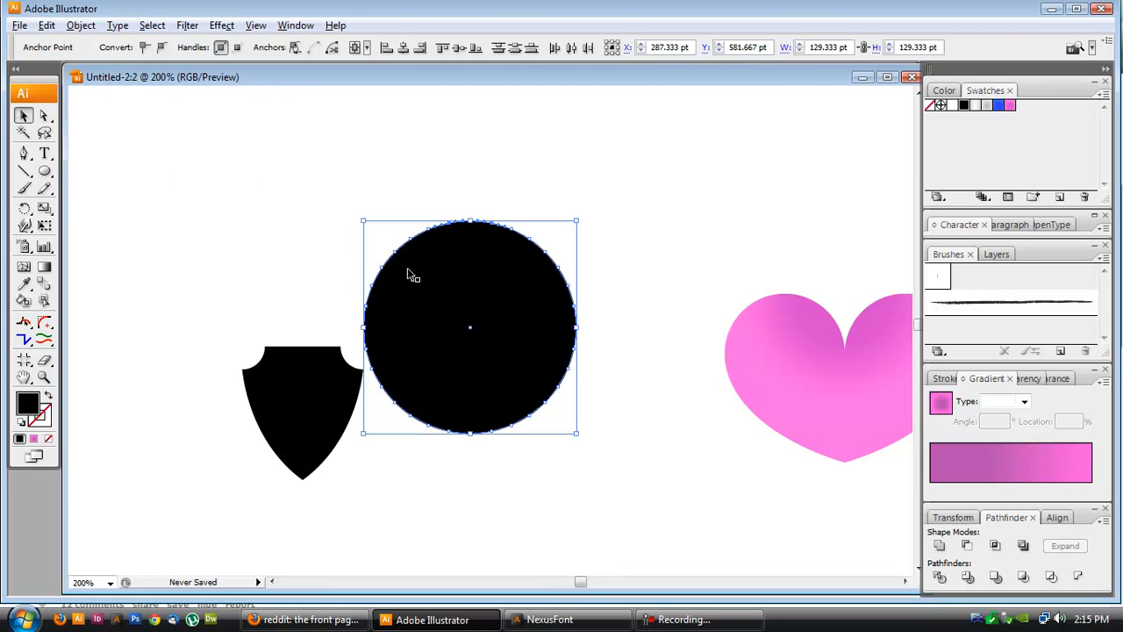
click(44, 115)
scroll(486, 226, up, 5)
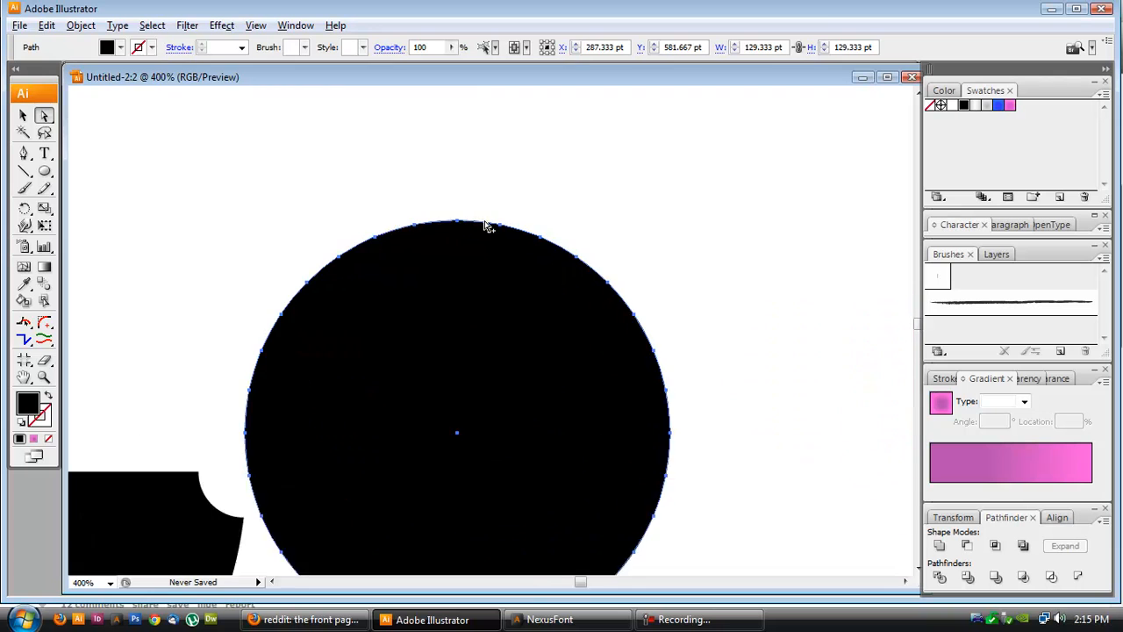
drag(268, 189, 542, 241)
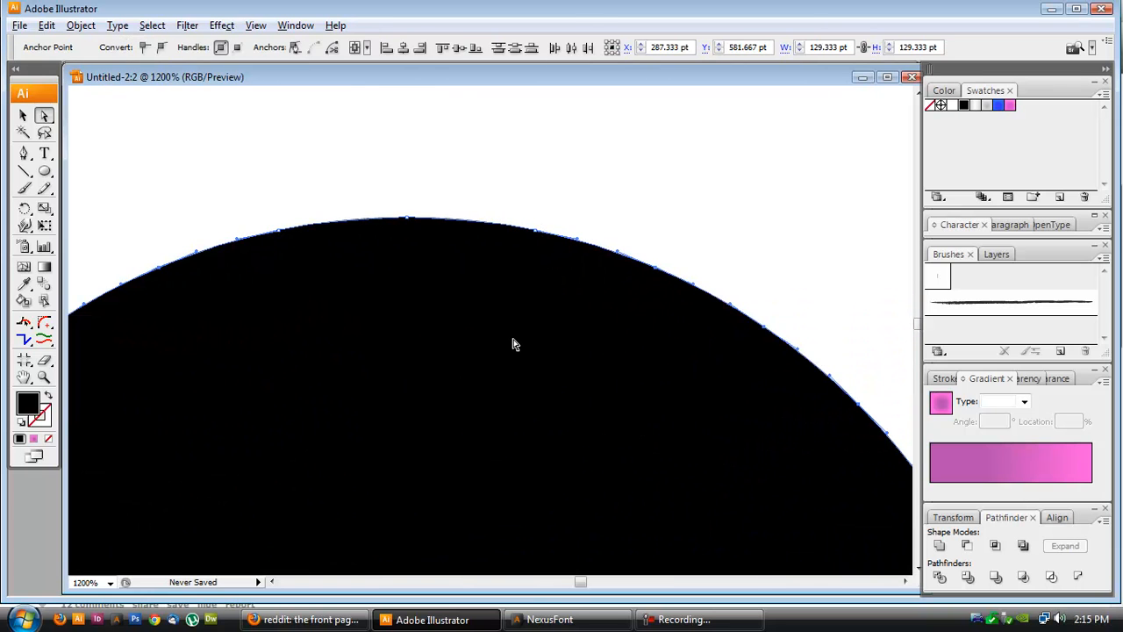
scroll(513, 344, down, 3)
scroll(513, 343, down, 1)
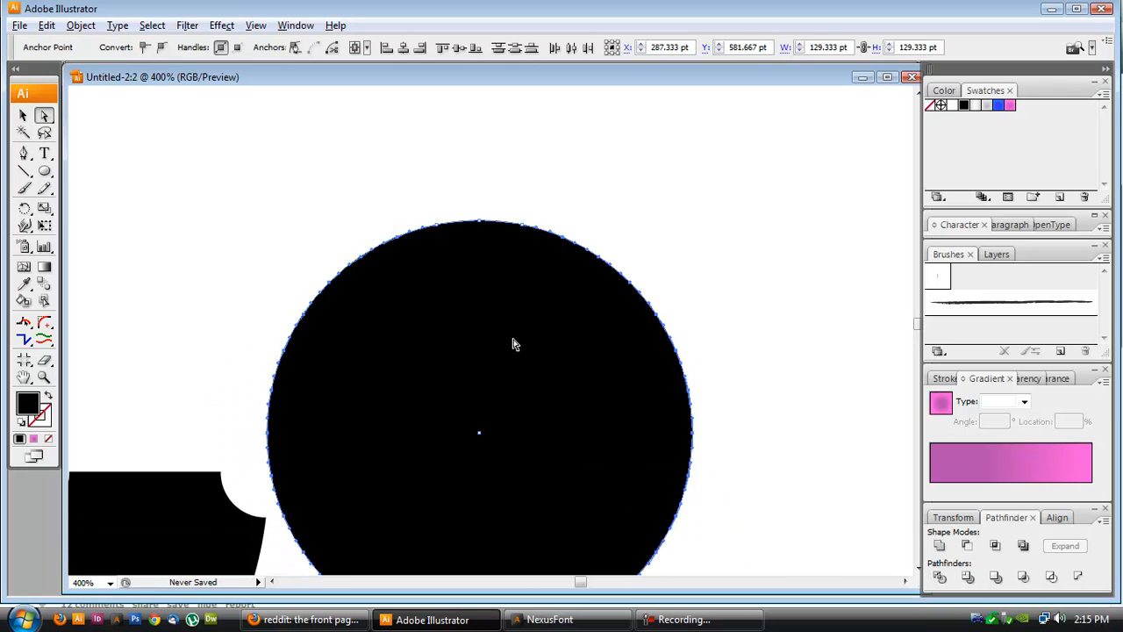
key(Delete)
click(323, 247)
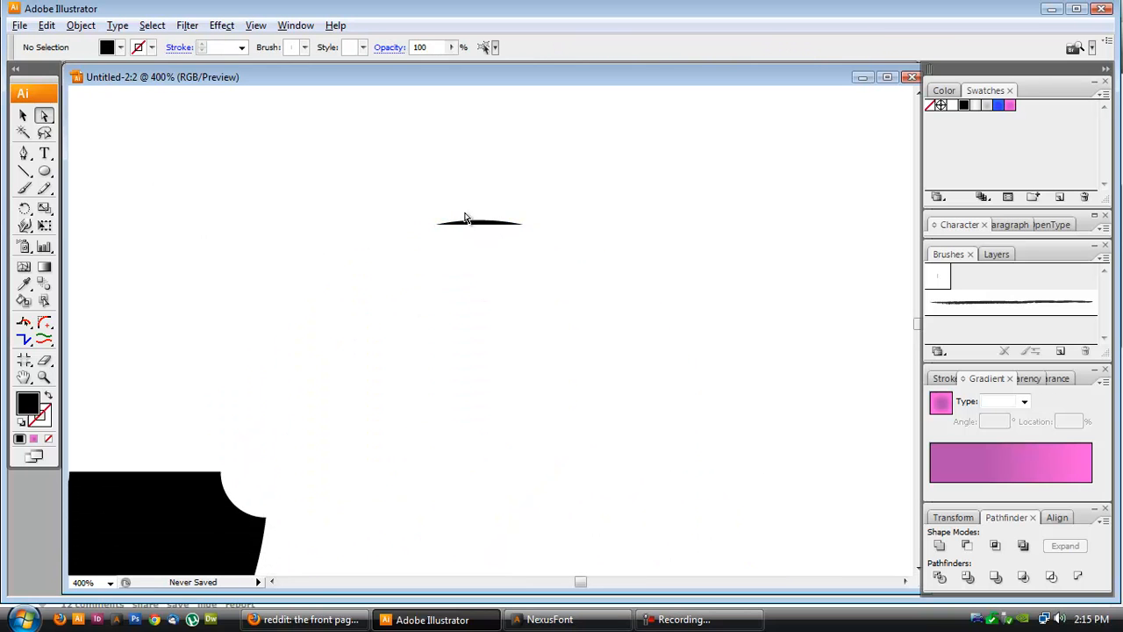
- Move the remaining arc to just above the shield's top edge
click(481, 225)
key(v)
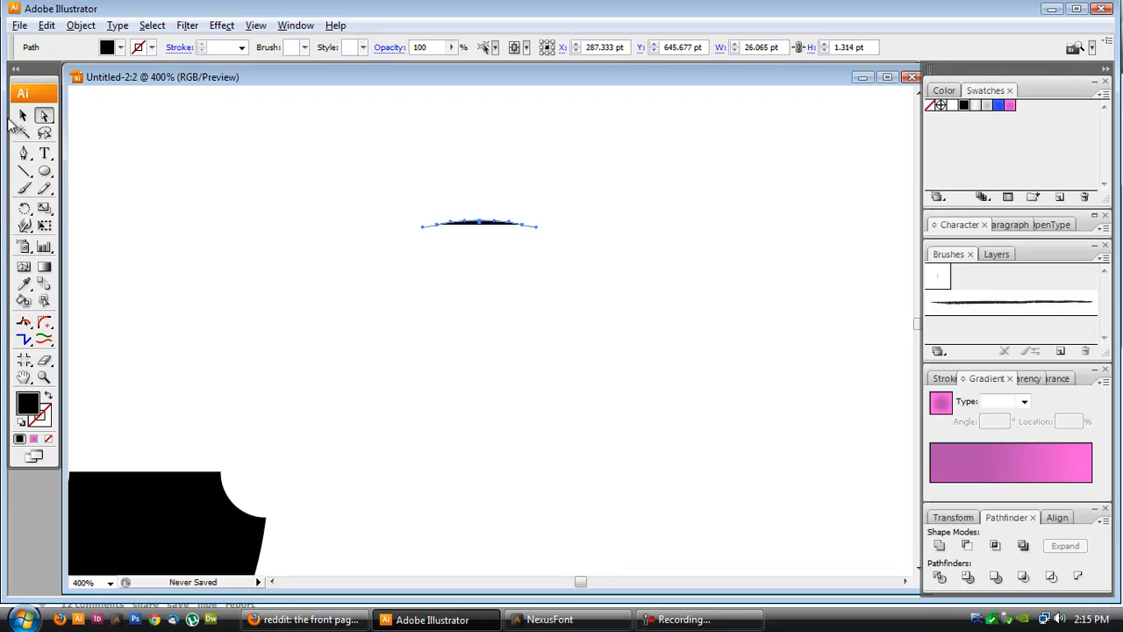
click(378, 217)
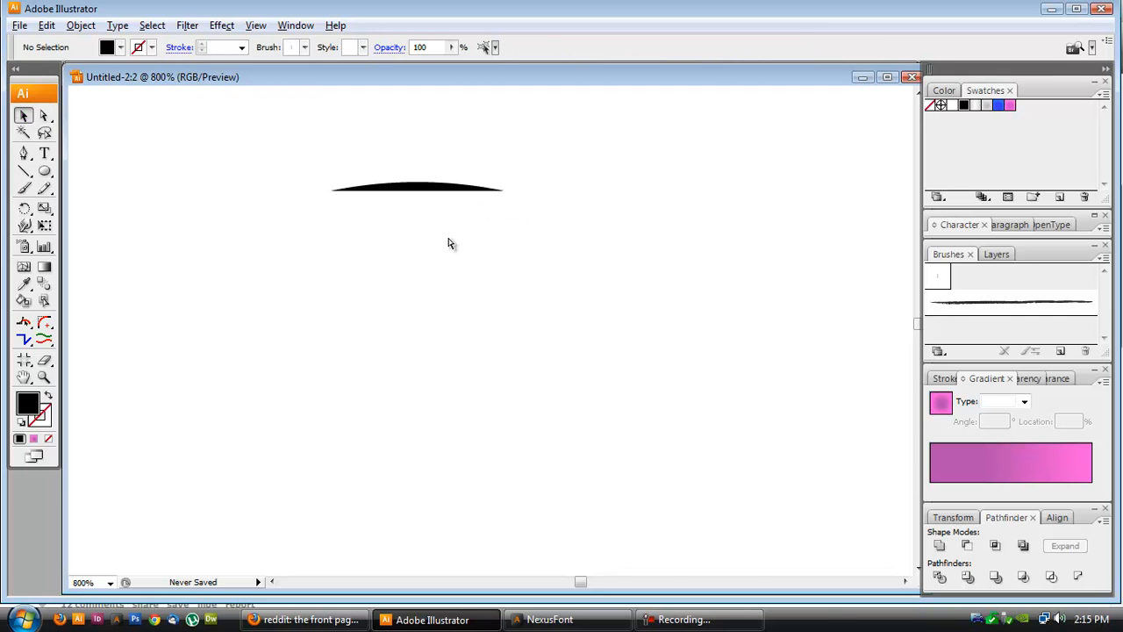
drag(447, 188, 116, 479)
scroll(210, 418, down, 3)
scroll(149, 483, left, 5)
scroll(276, 472, up, 2)
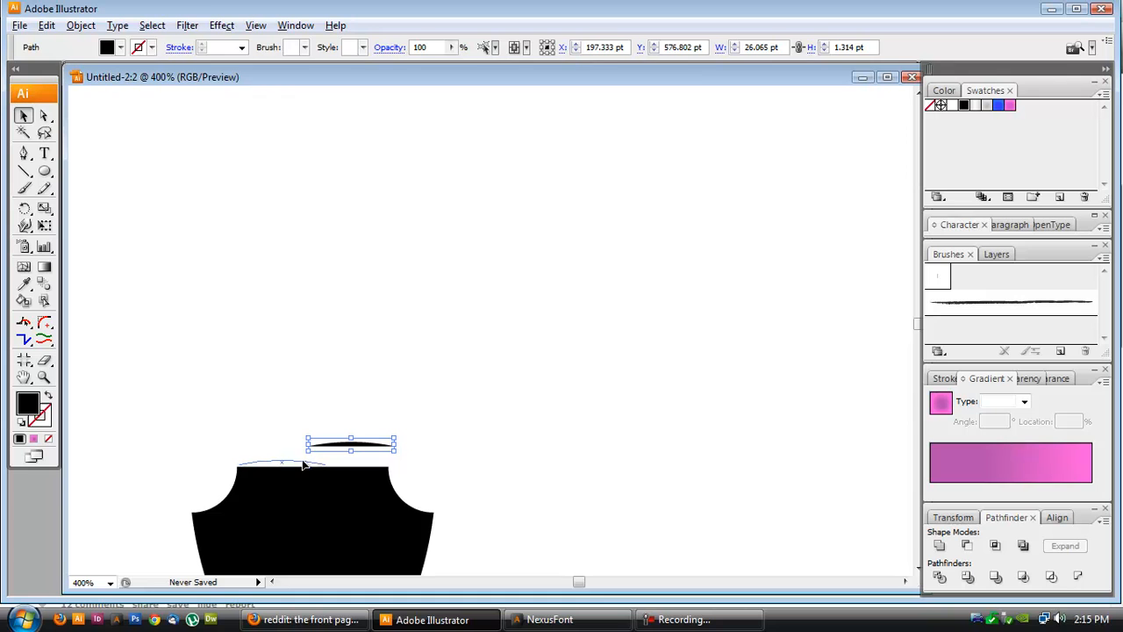
drag(301, 468, 301, 468)
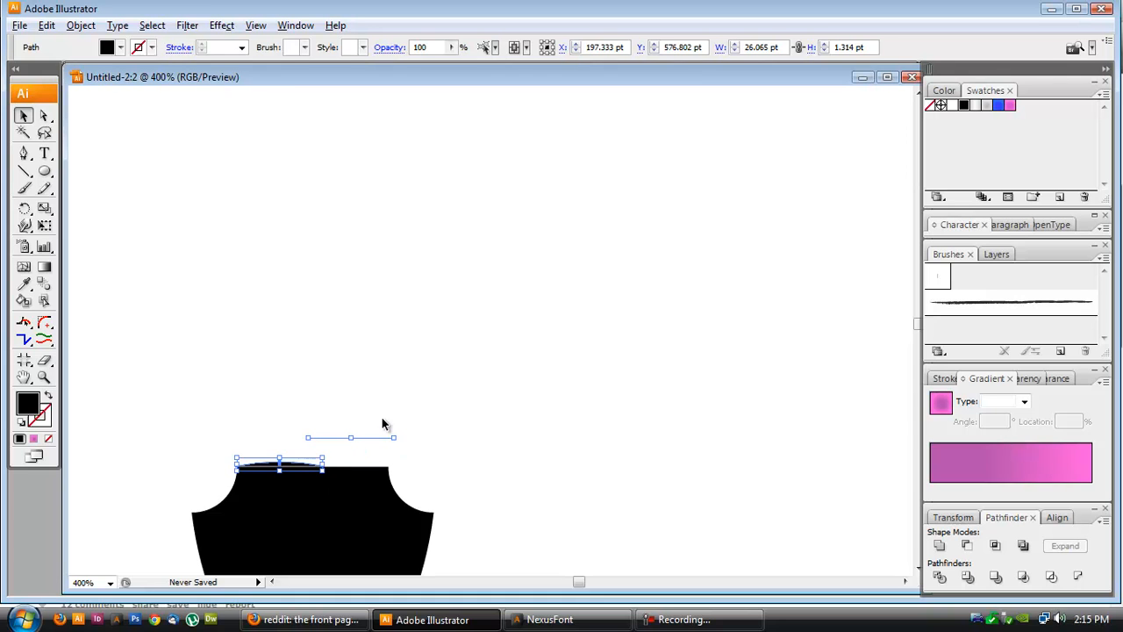
click(381, 416)
key(ctrl+z)
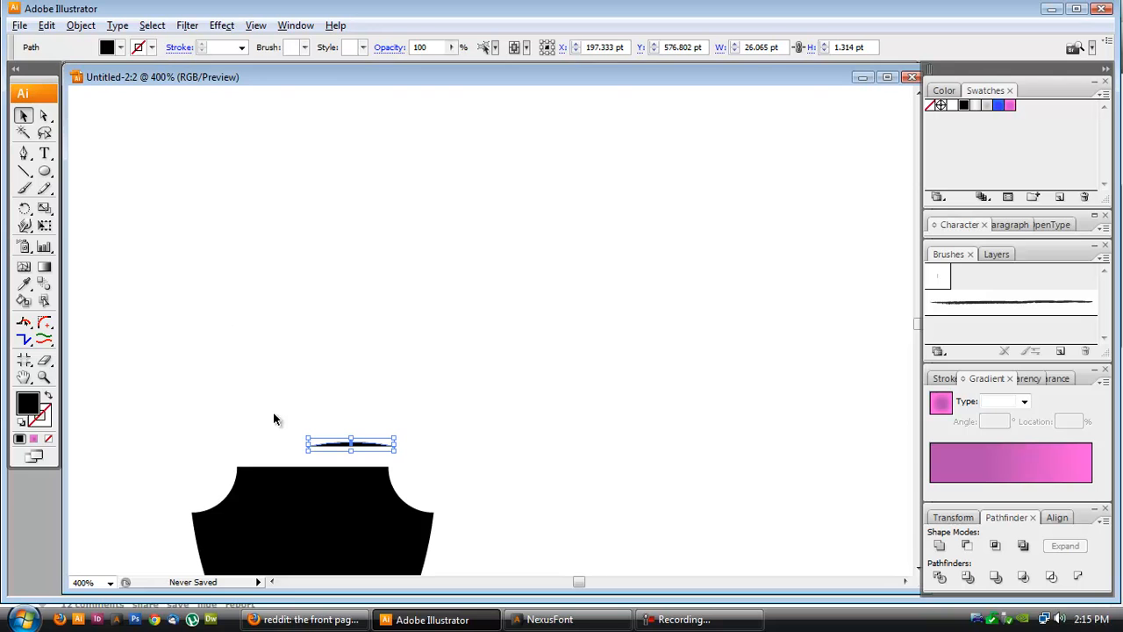
key(a)
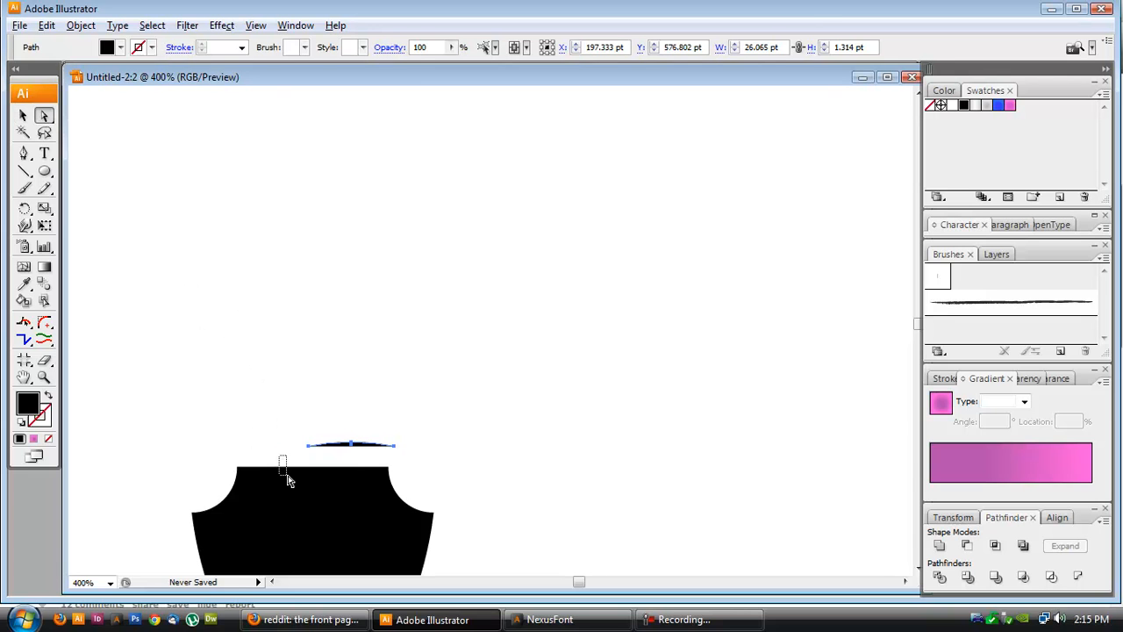
drag(290, 478, 281, 467)
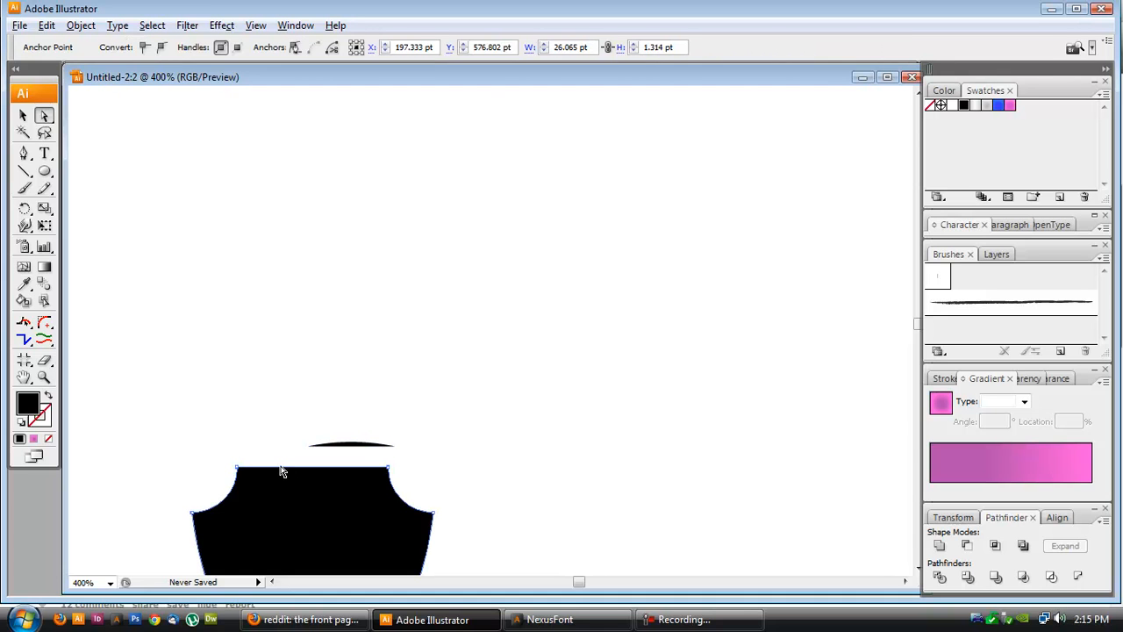
key(v)
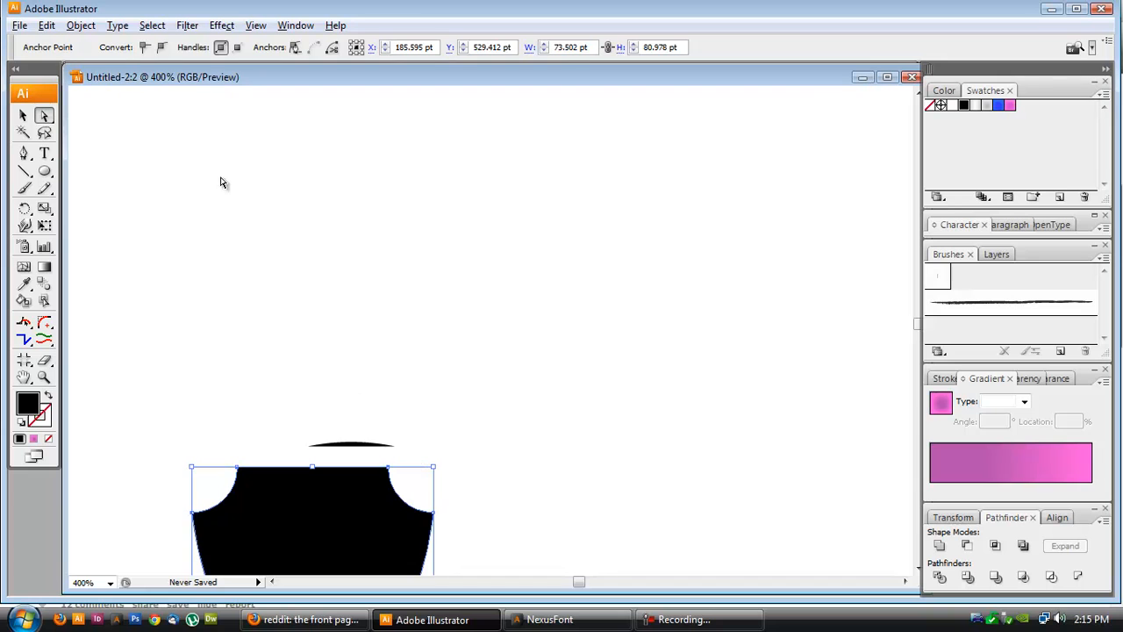
key(ctrl+v)
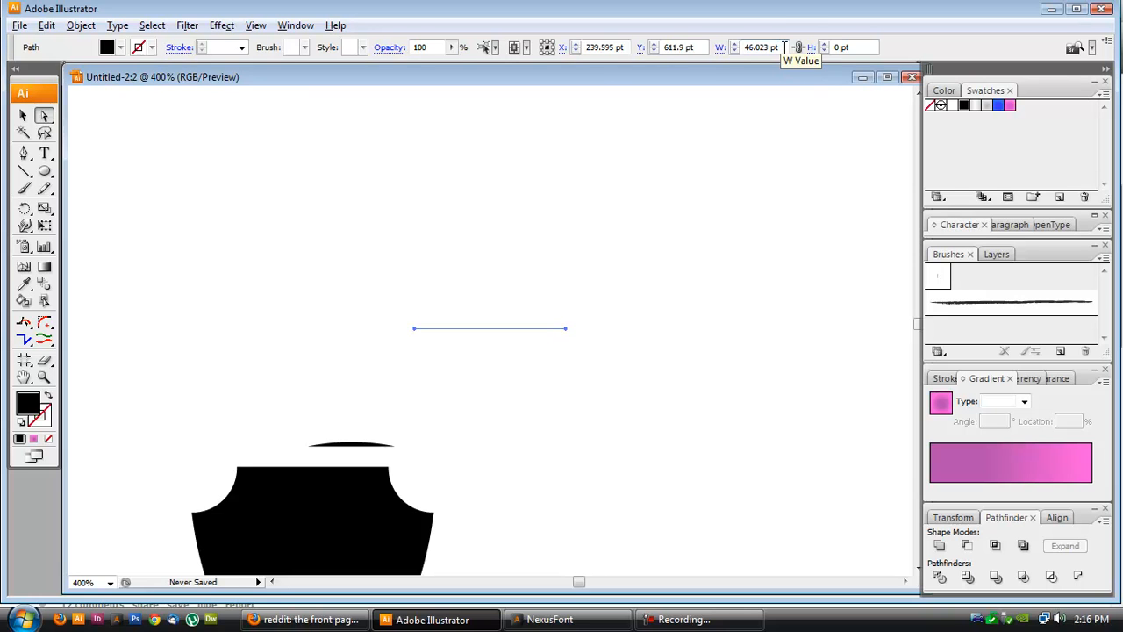
click(786, 46)
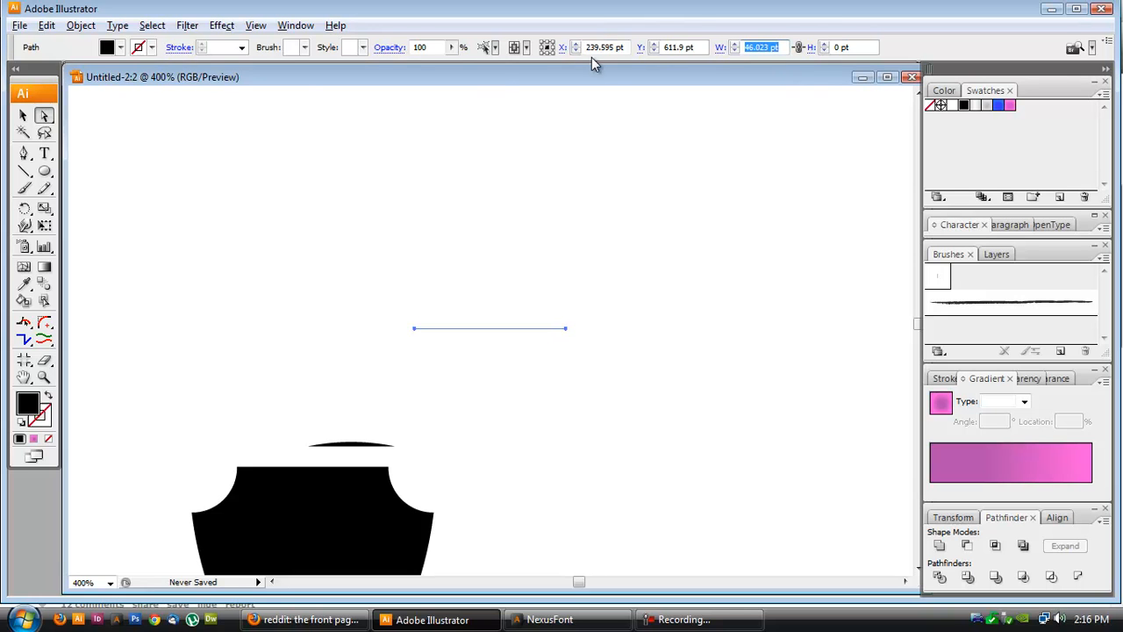
- Select the arc and set its width to 46.023 pt
click(23, 115)
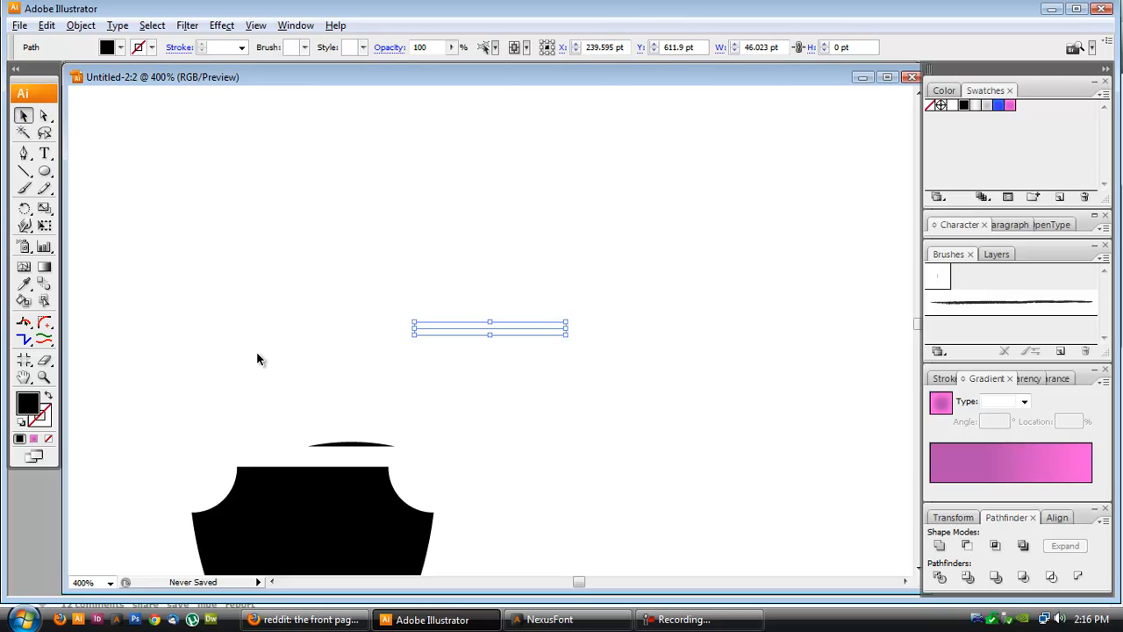
click(369, 453)
click(364, 446)
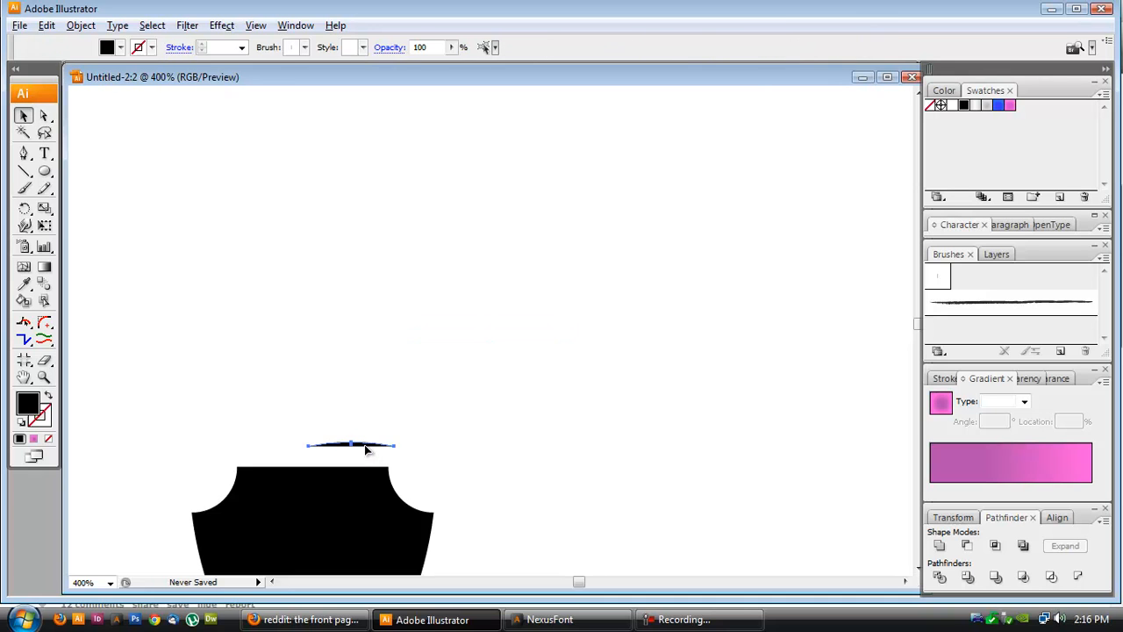
click(762, 46)
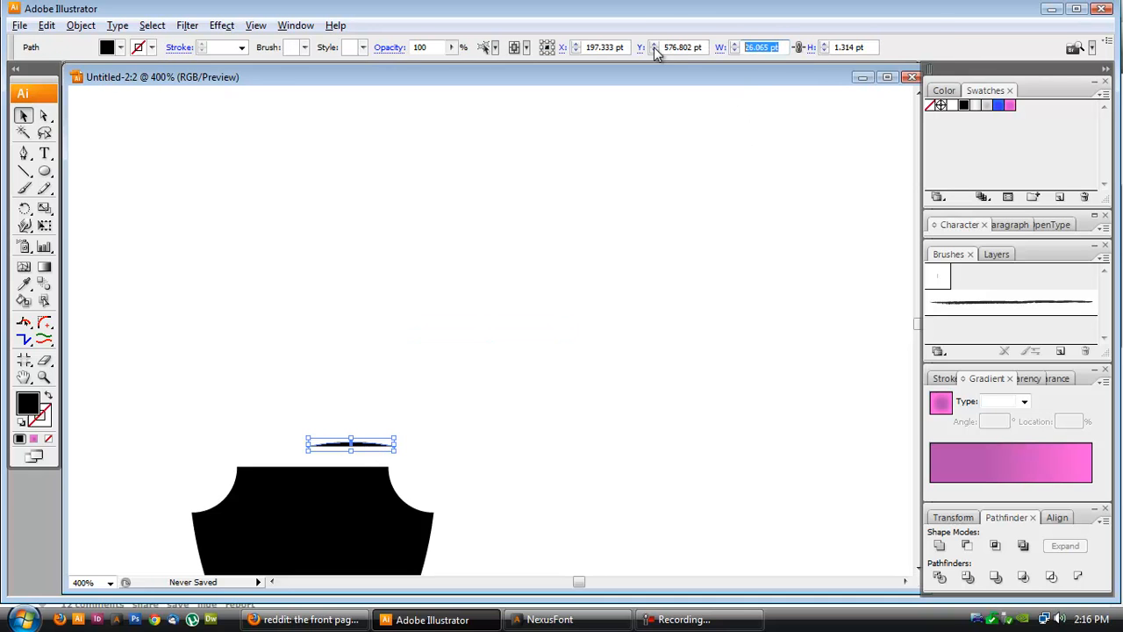
text(46.023)
key(Tab)
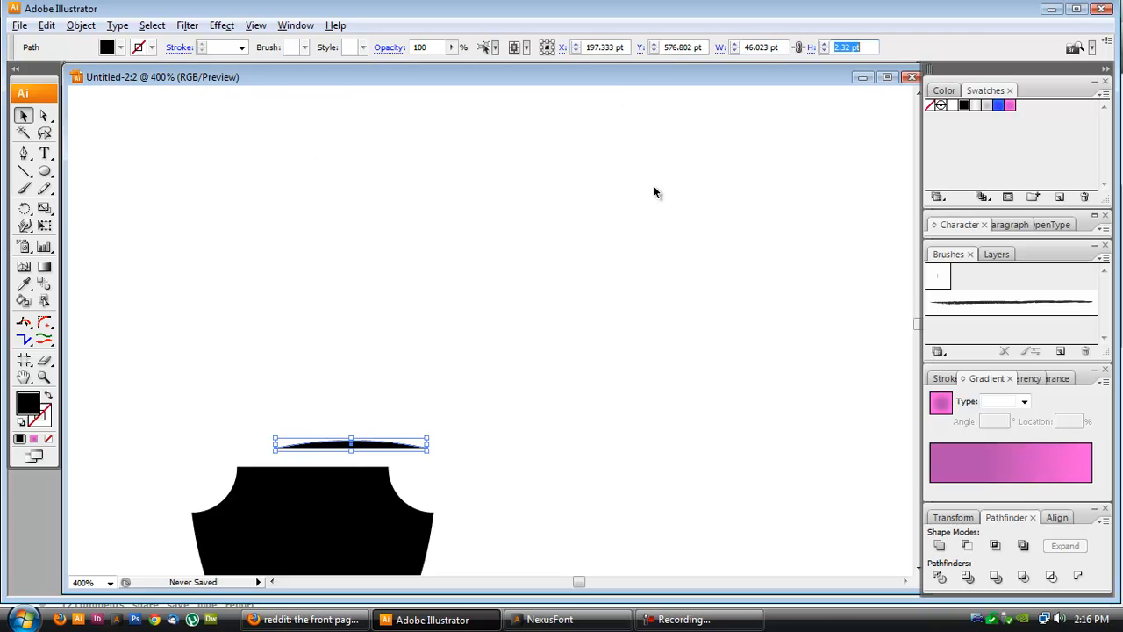
- Center the arc horizontally over the shield and distribute them vertically with 0 pt spacing so the arc sits on the shield's top
shift+click(322, 501)
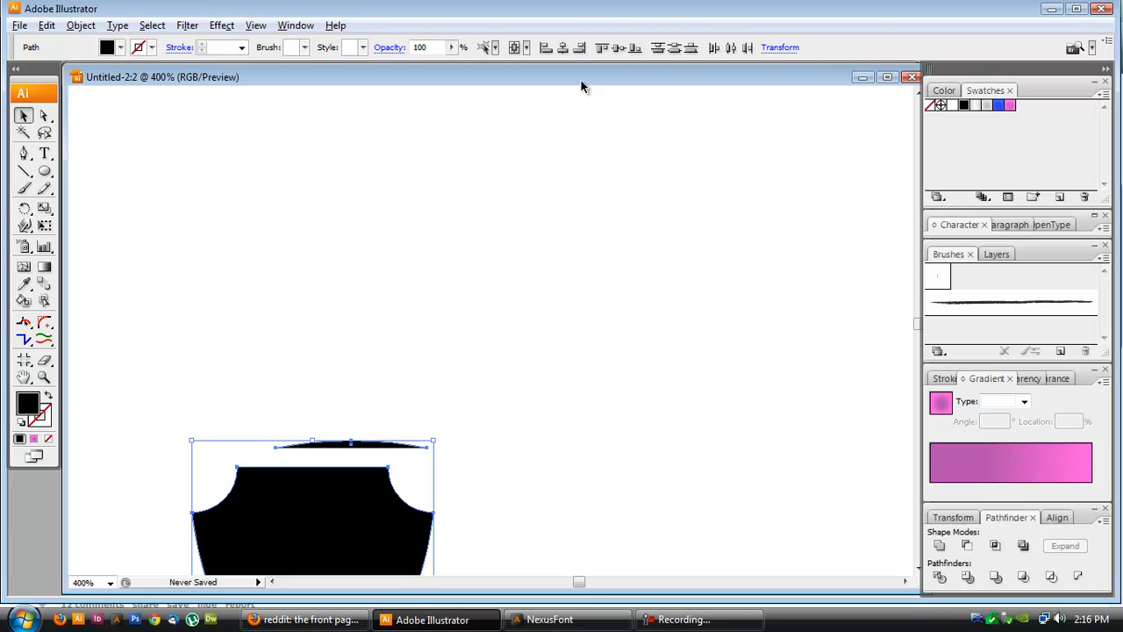
click(563, 48)
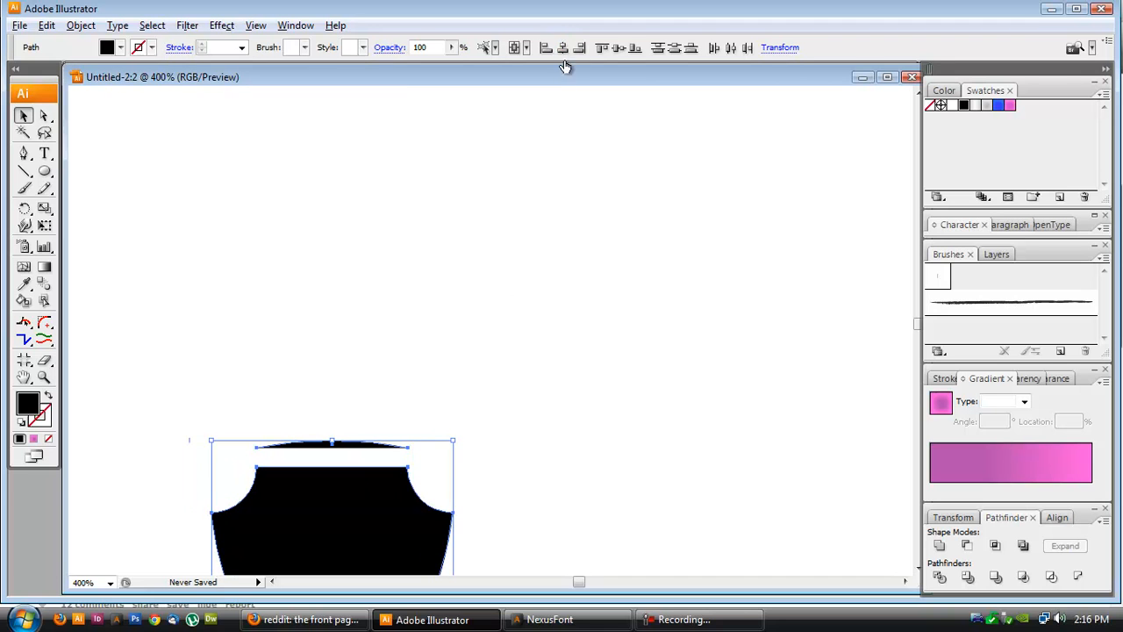
click(1058, 518)
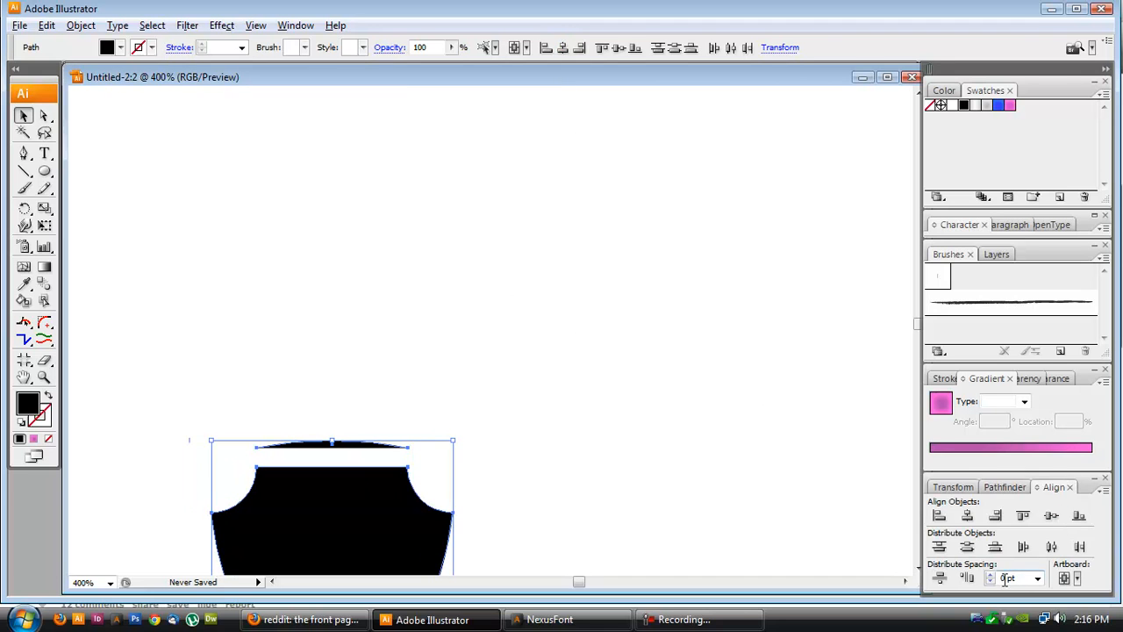
click(943, 583)
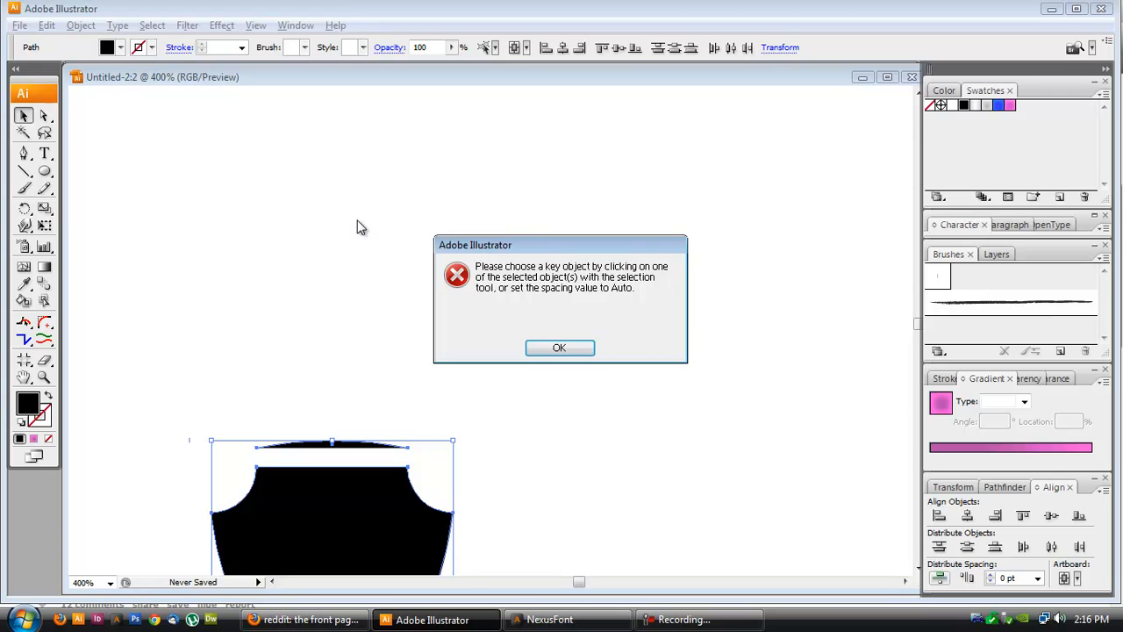
click(528, 350)
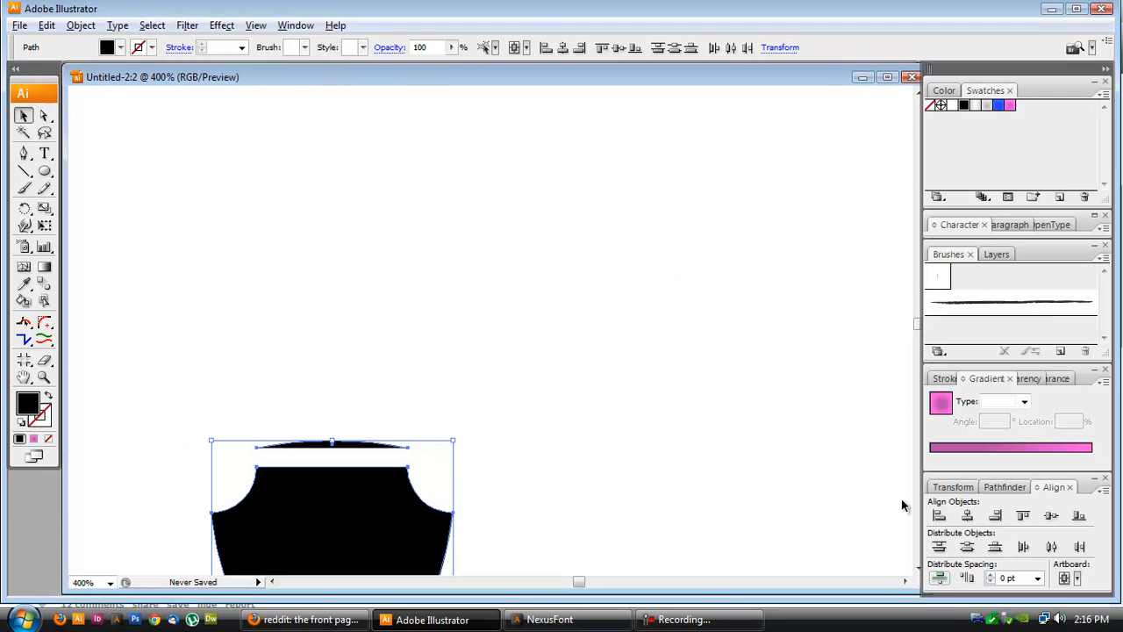
click(939, 581)
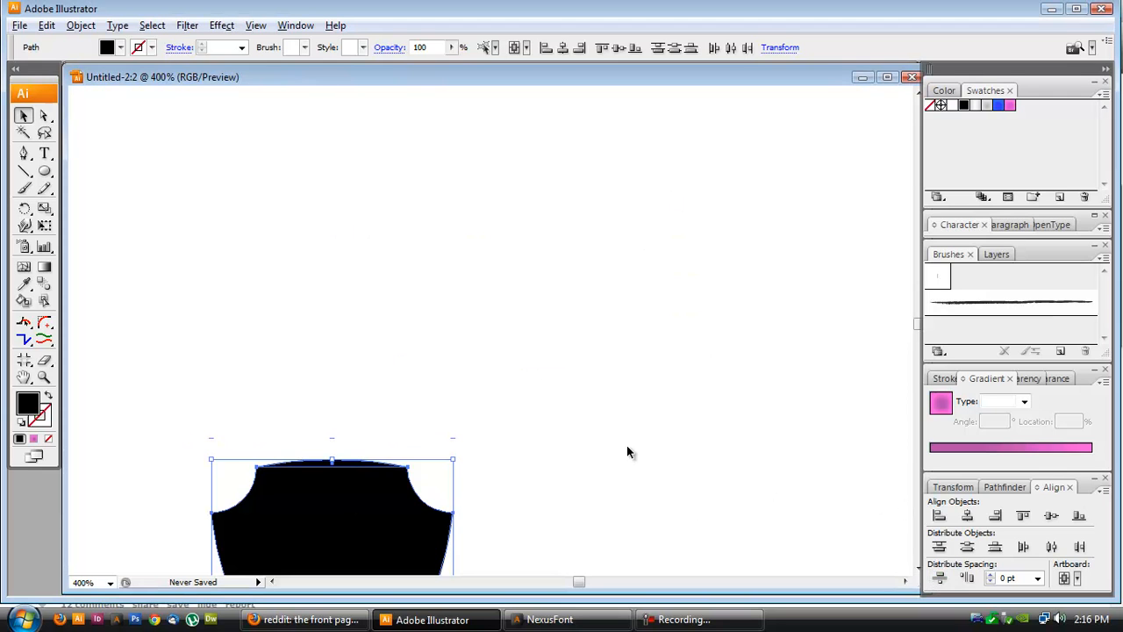
click(627, 445)
- Select the shield and arc together, unite them with Pathfinder, and expand the result
scroll(349, 524, down, 4)
scroll(349, 532, down, 1)
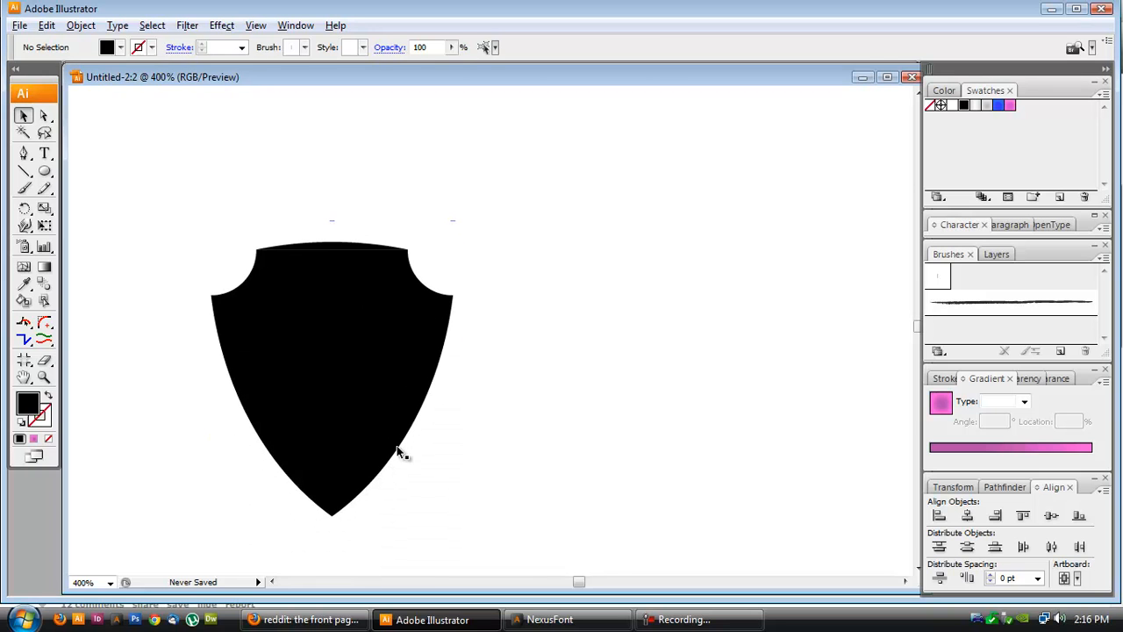
drag(208, 172, 369, 322)
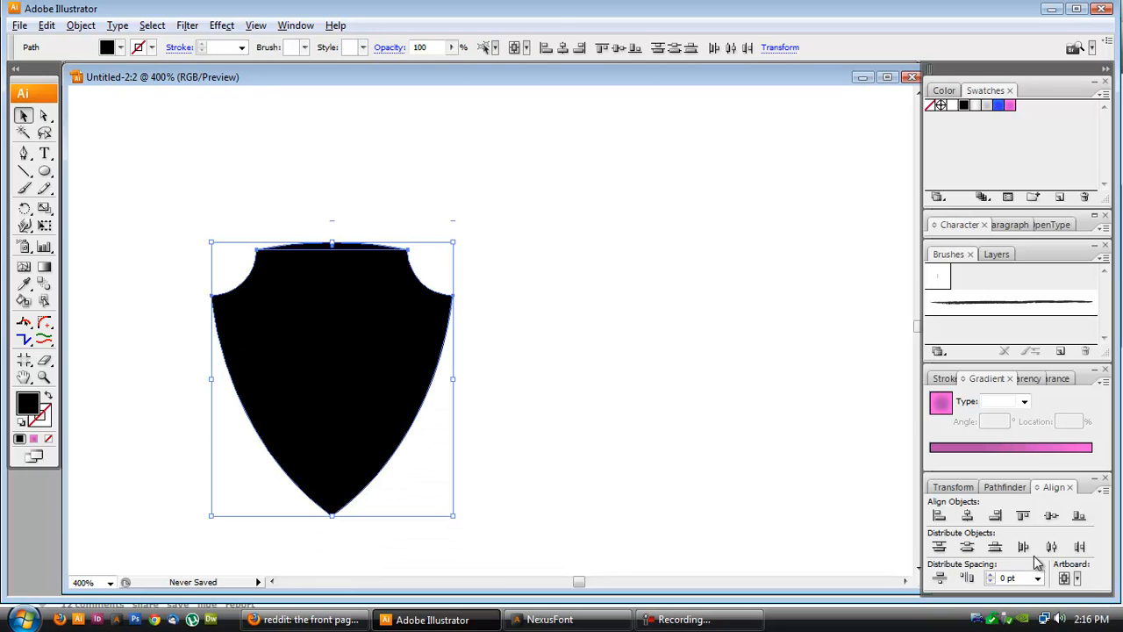
click(1005, 487)
click(939, 546)
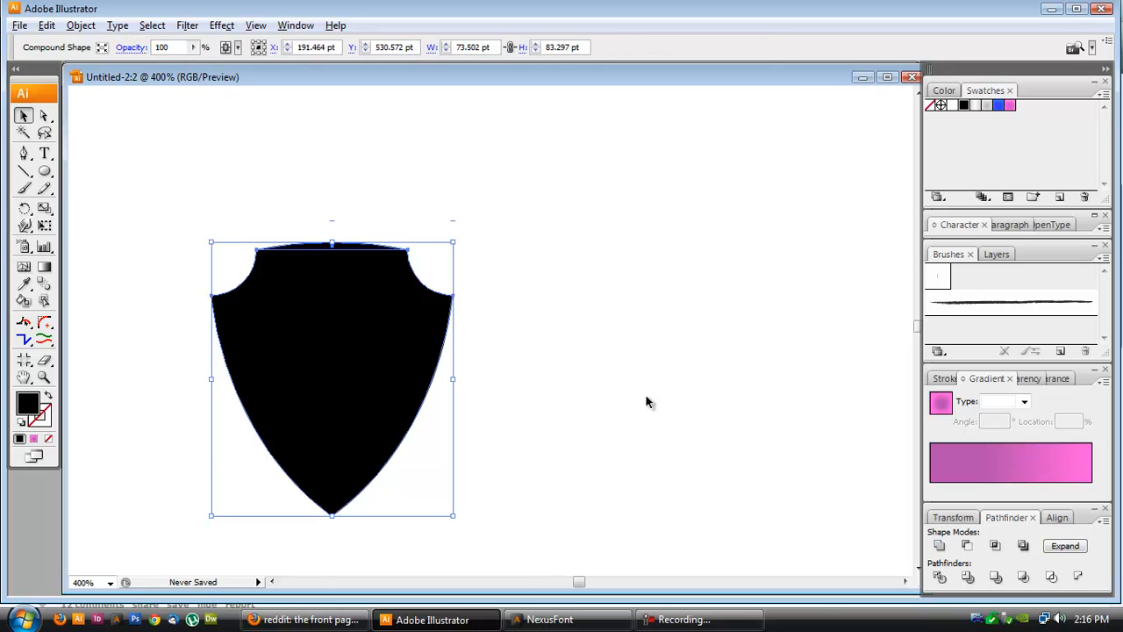
click(1065, 545)
click(488, 392)
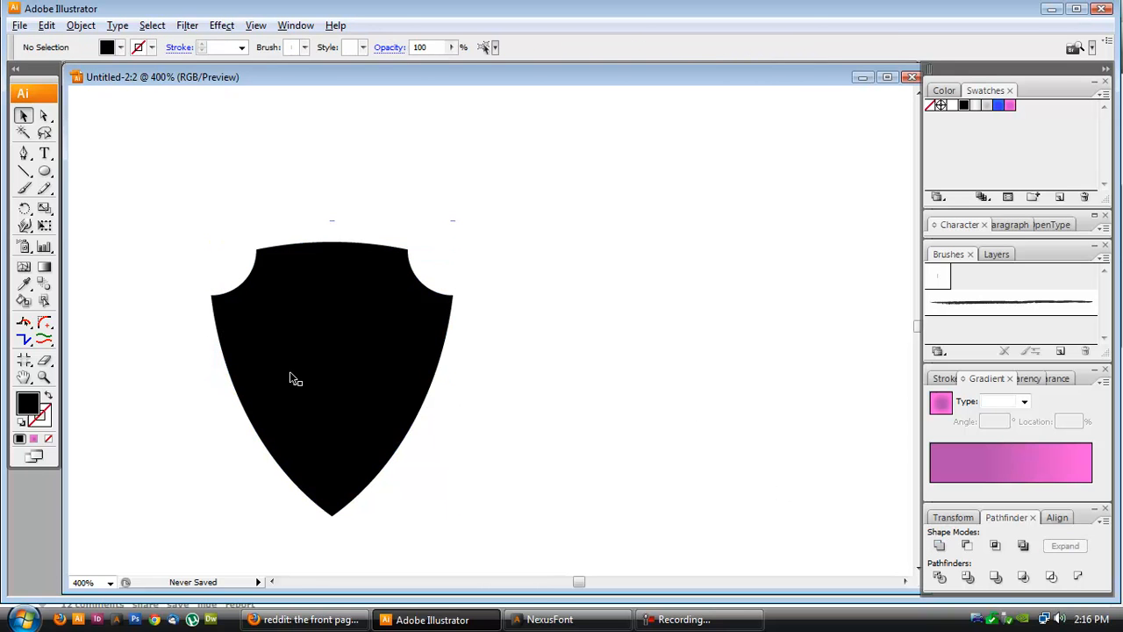
- Select the shield and create an inward Offset Path of -5 pt with Miter joins and preview on
click(292, 374)
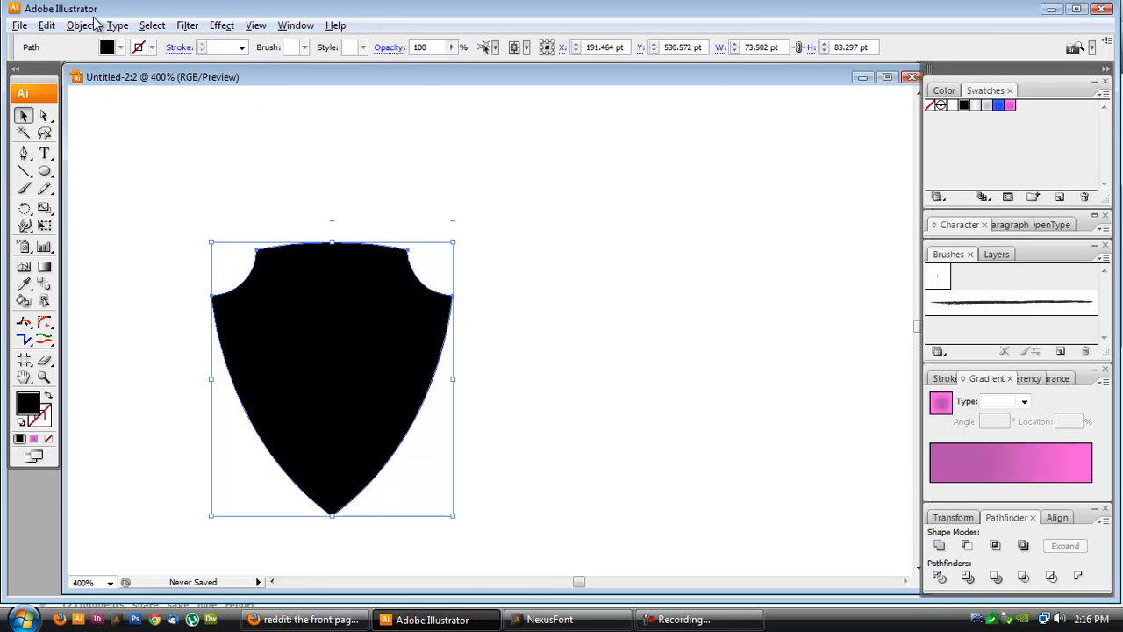
click(80, 25)
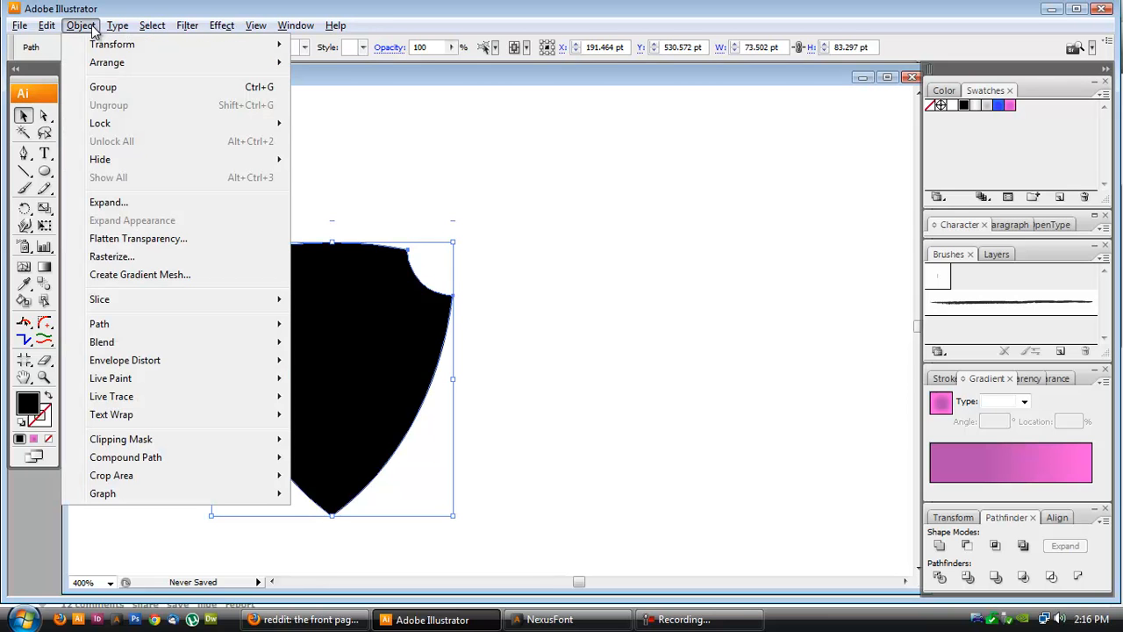
click(93, 28)
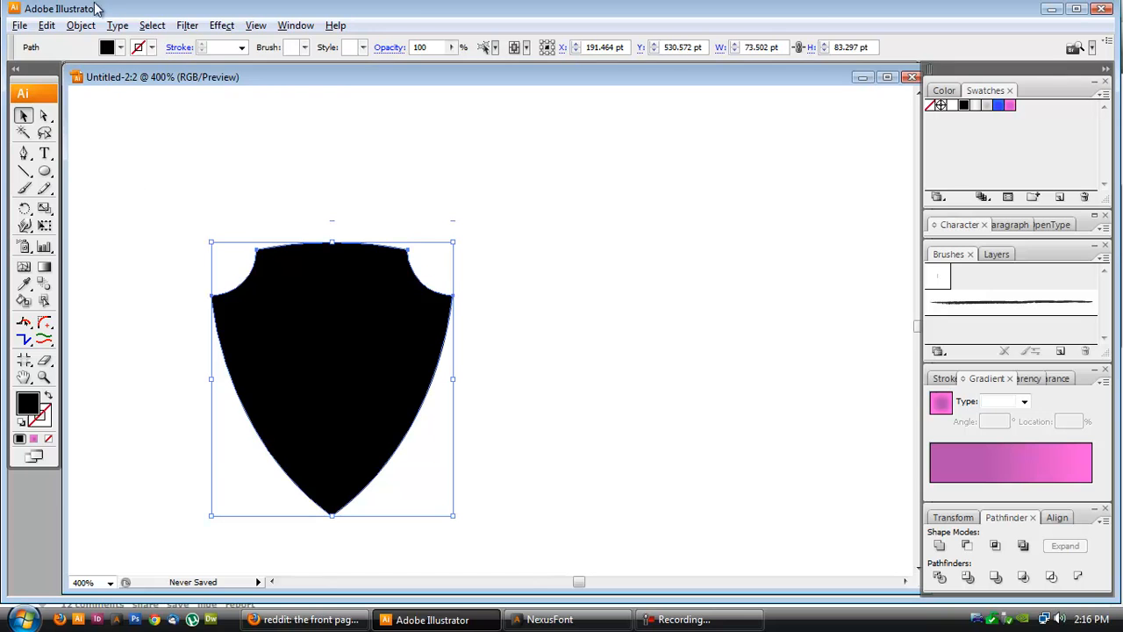
click(81, 26)
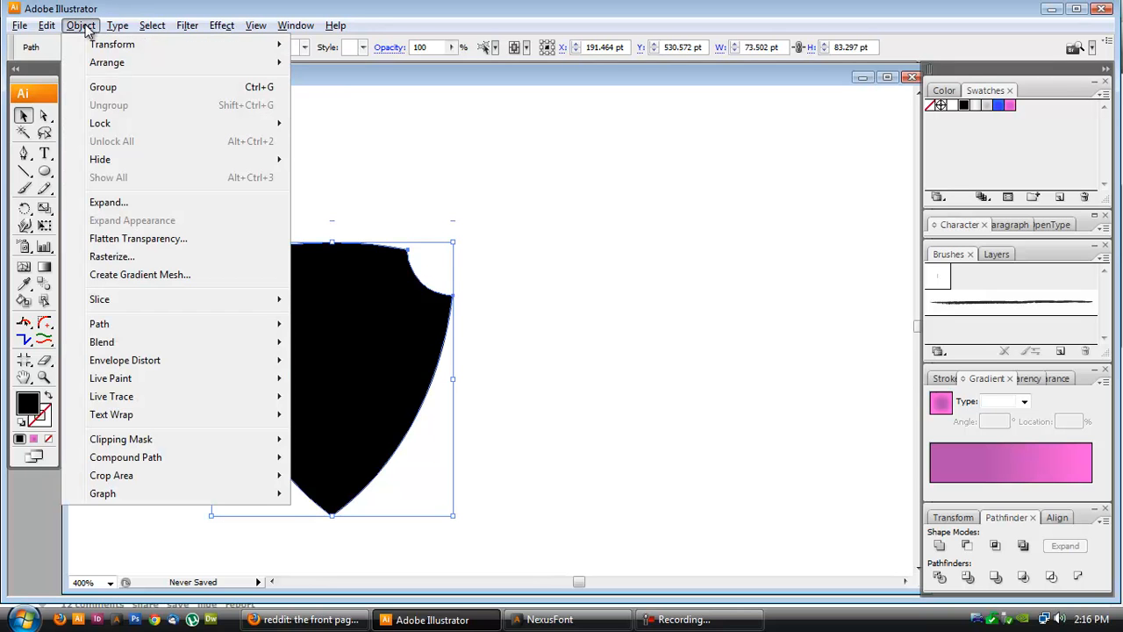
mouse_move(125, 327)
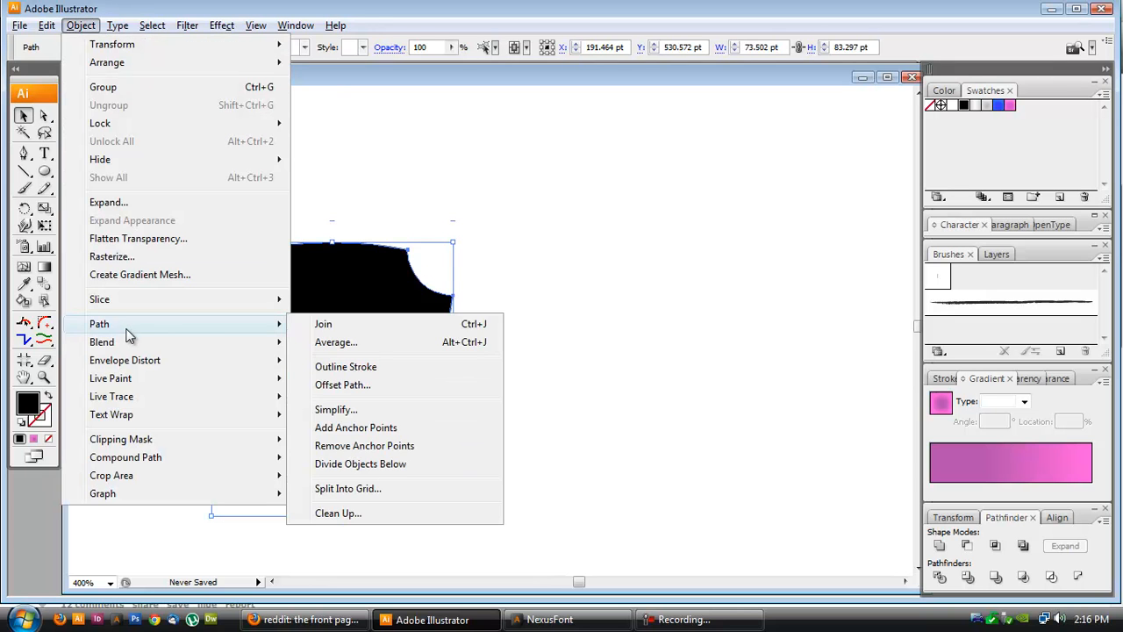
click(391, 387)
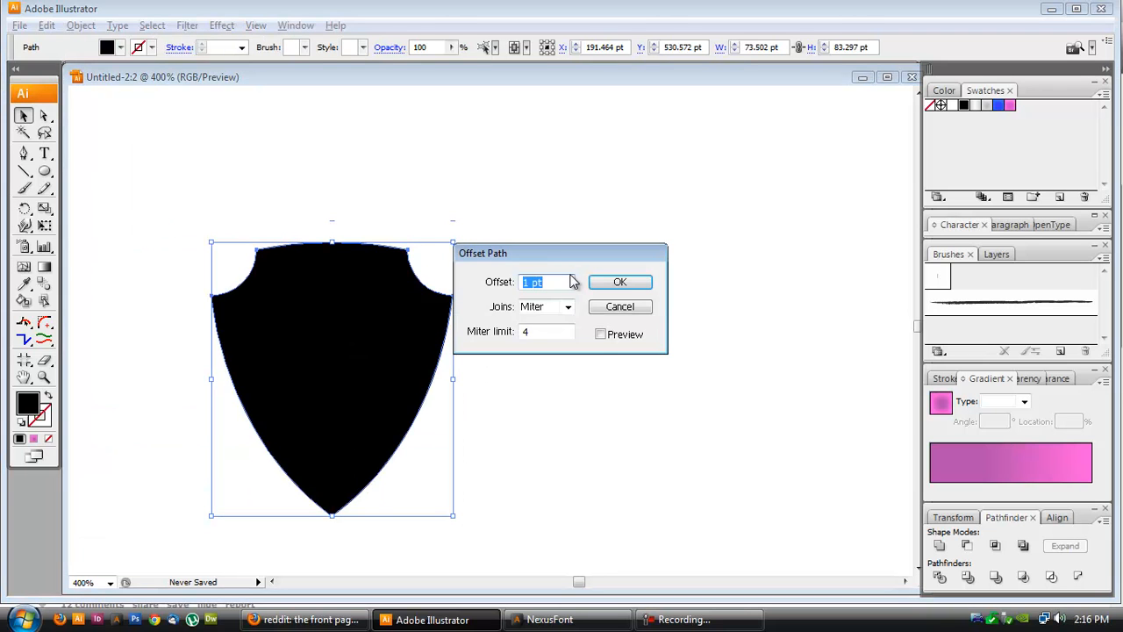
click(601, 334)
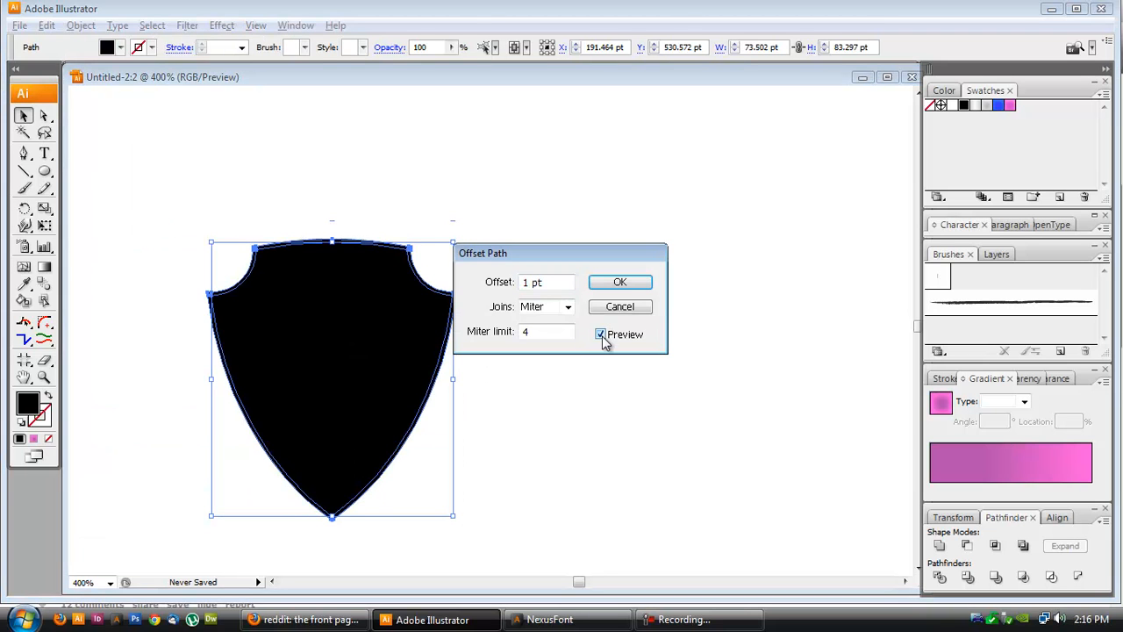
text(15)
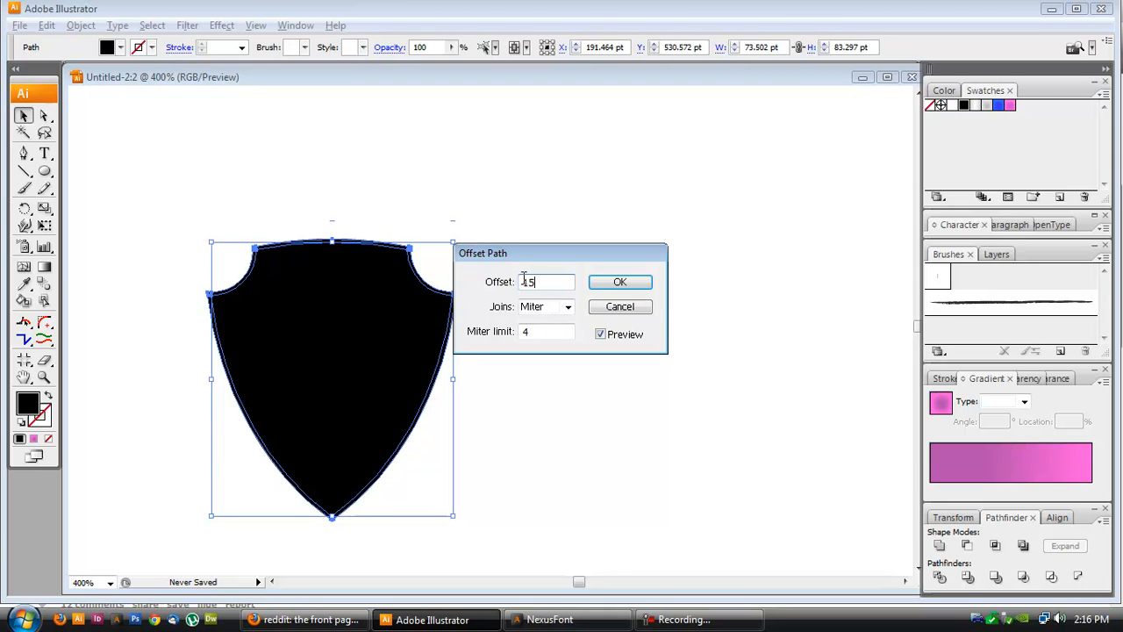
text(-)
key(Tab)
click(564, 283)
drag(564, 283, 524, 283)
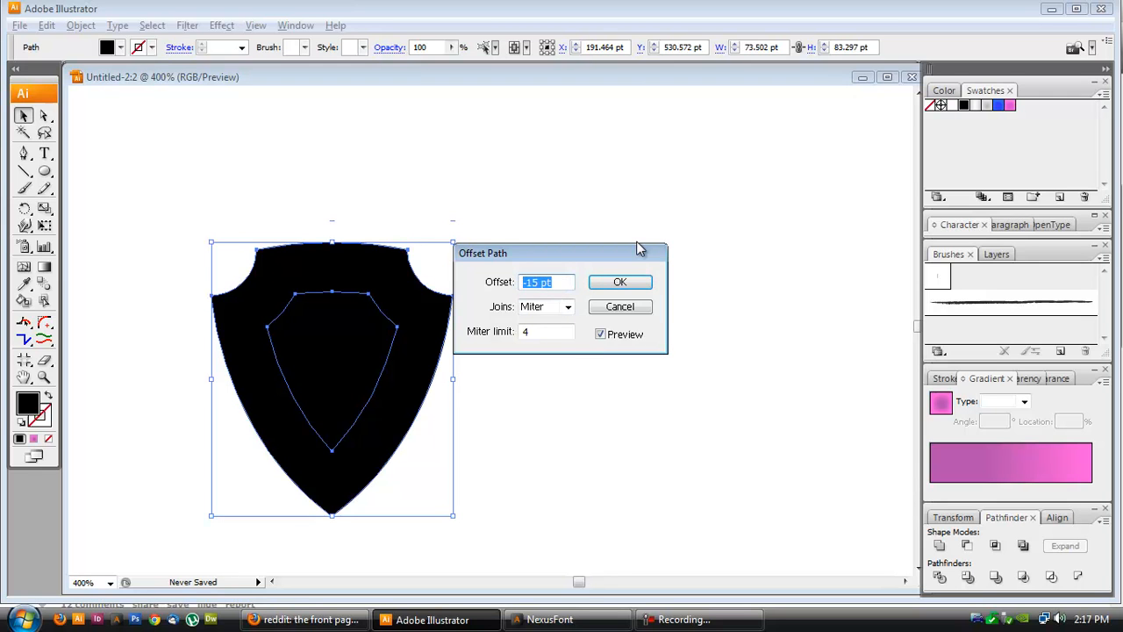
text(-5)
key(Tab)
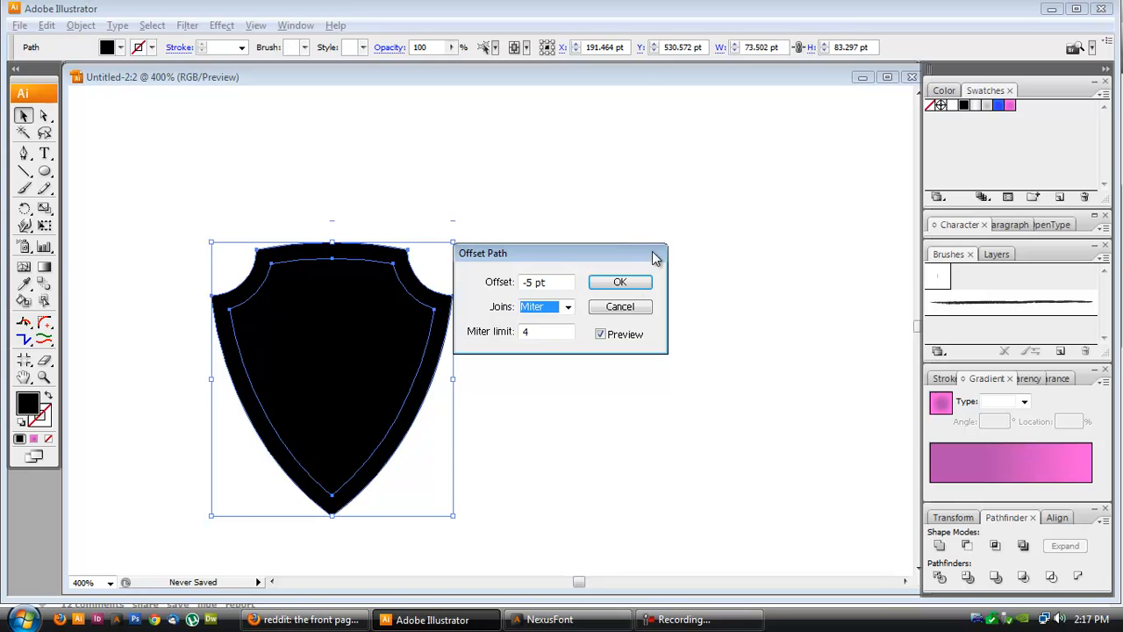
click(630, 286)
- Select the inner offset shield, fill it with the blue radial gradient, and adjust the gradient's centre with the Gradient tool
click(517, 236)
click(339, 328)
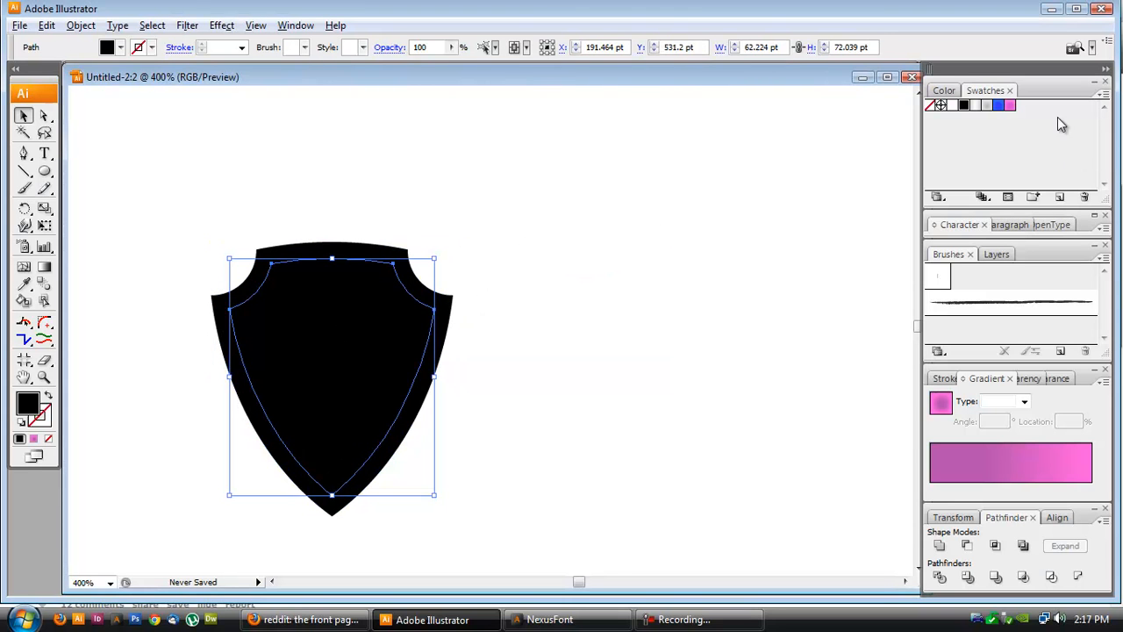
click(998, 105)
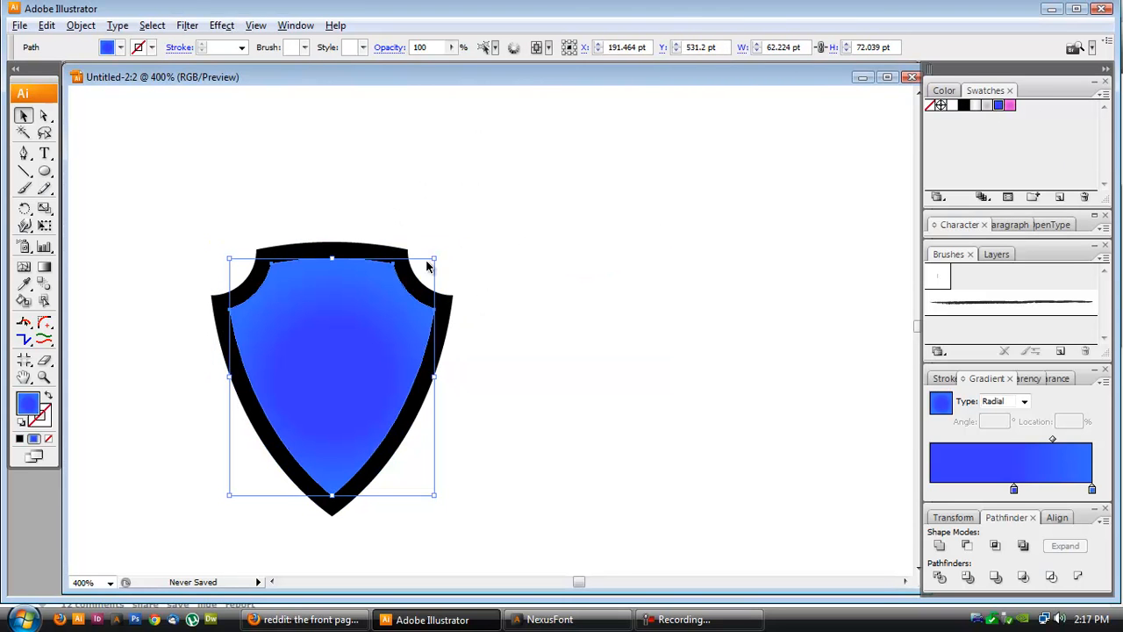
key(g)
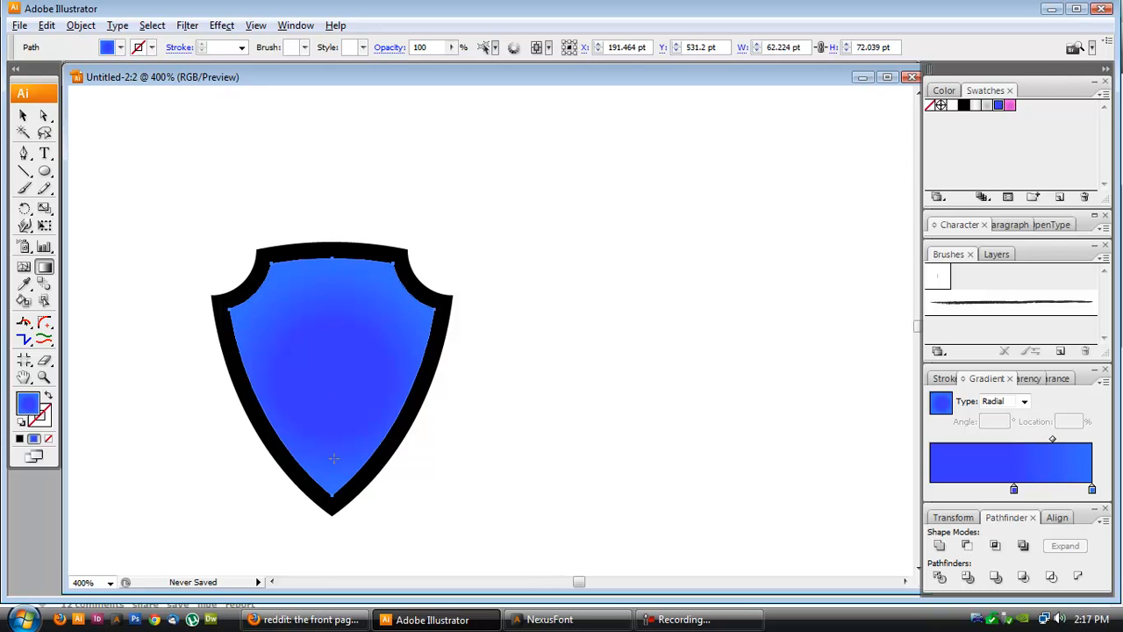
drag(333, 458, 335, 454)
- Select the outer shield and fill it with the grey radial gradient swatch, then deselect
click(23, 114)
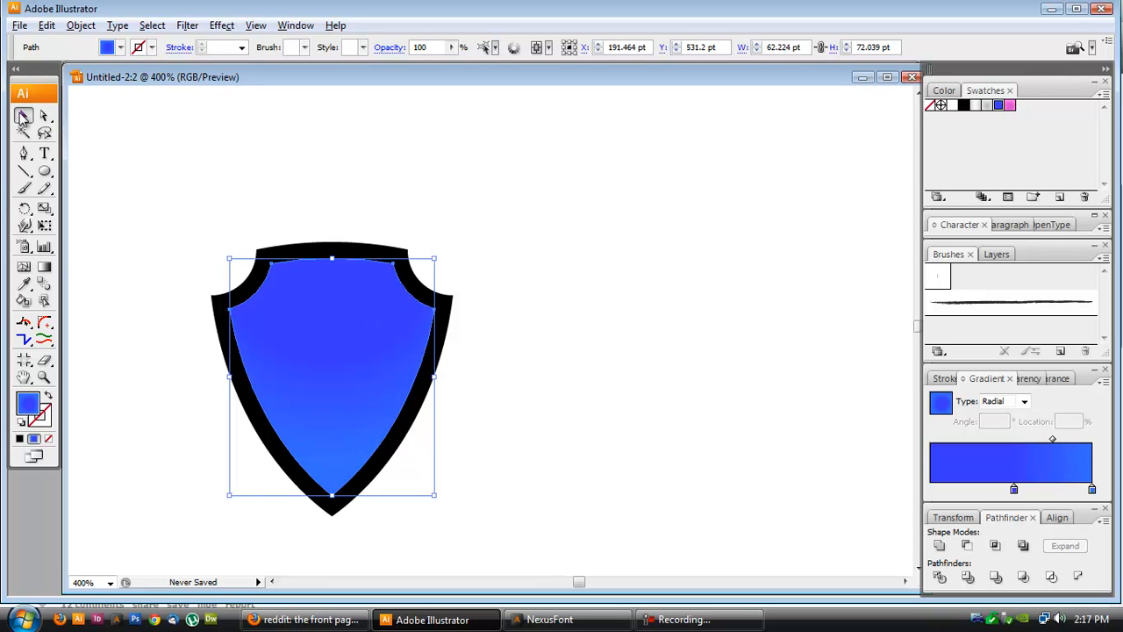
click(393, 253)
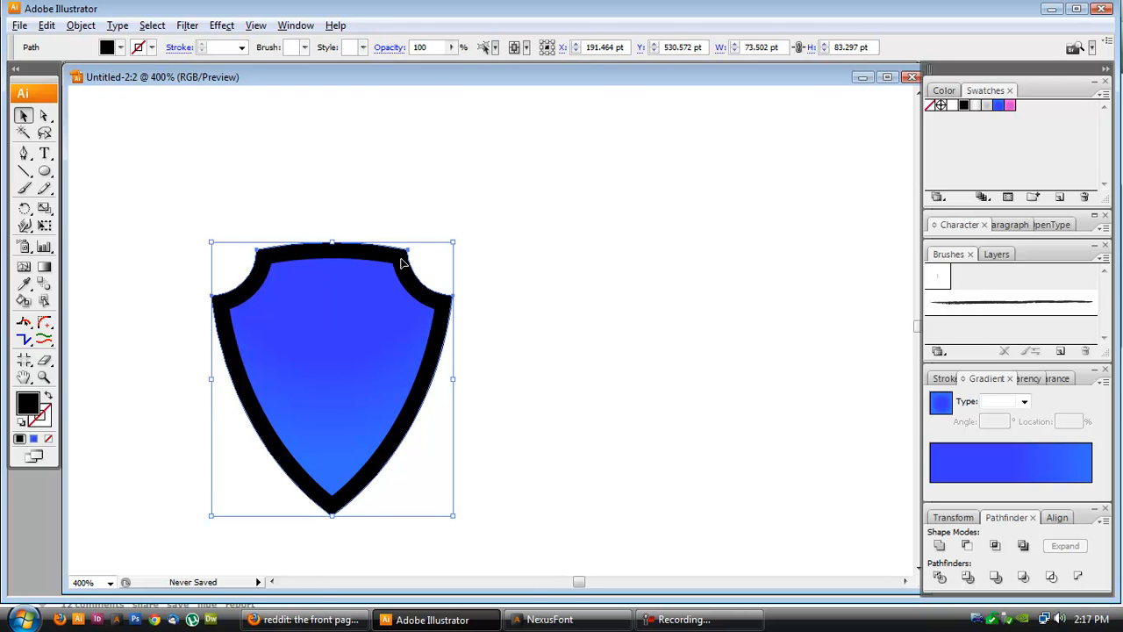
click(979, 106)
click(661, 252)
click(377, 257)
click(837, 303)
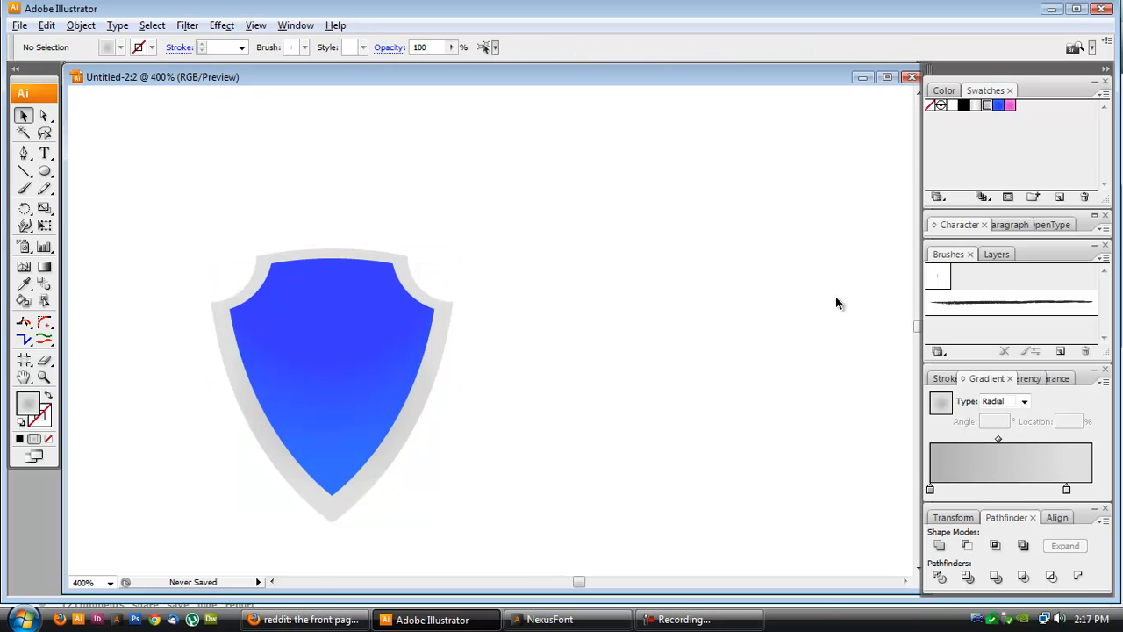
- Select all shield parts and nudge them up one step
key(ctrl+a)
key(Up)
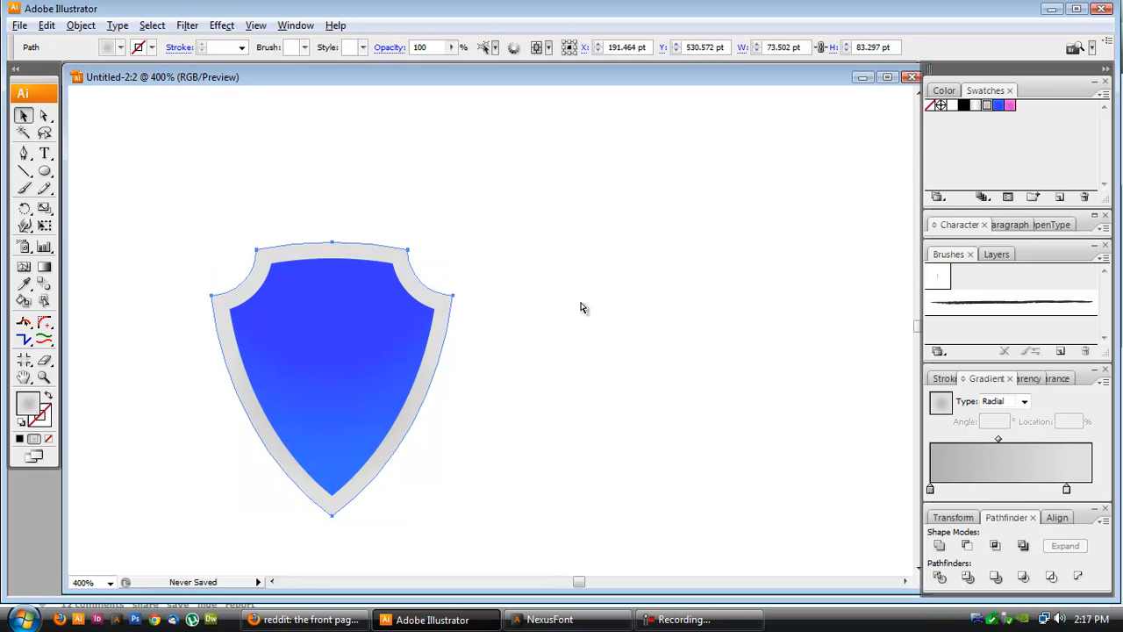
key(ctrl+z)
key(ctrl+shift+z)
click(580, 303)
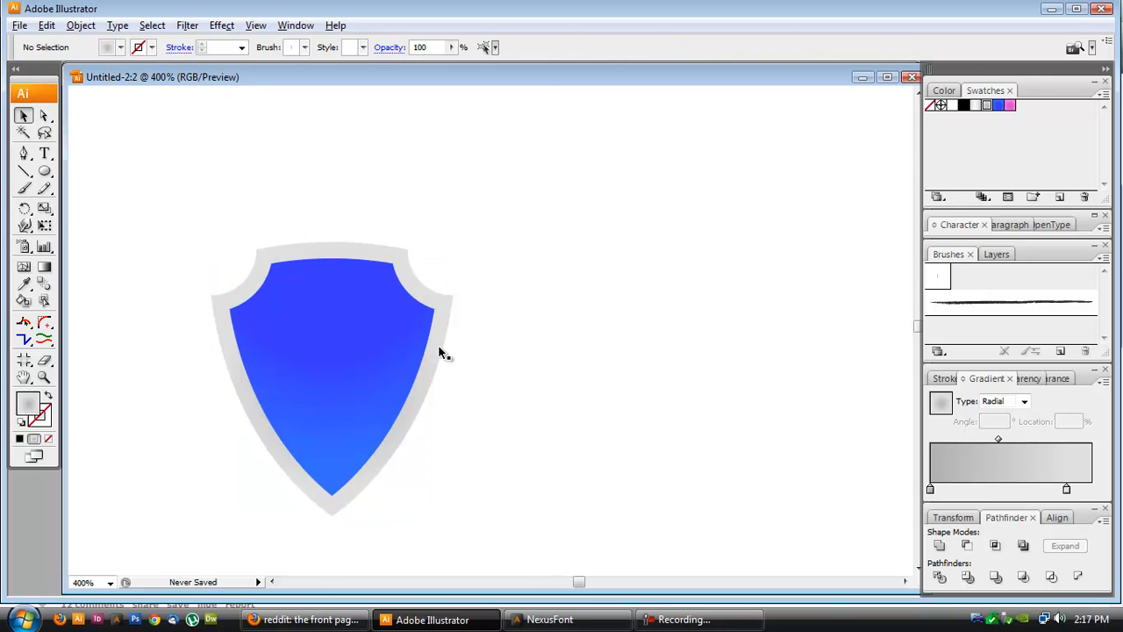
- Select the finished shield and move it up and right so it sits level with the pink hearts
scroll(407, 340, down, 4)
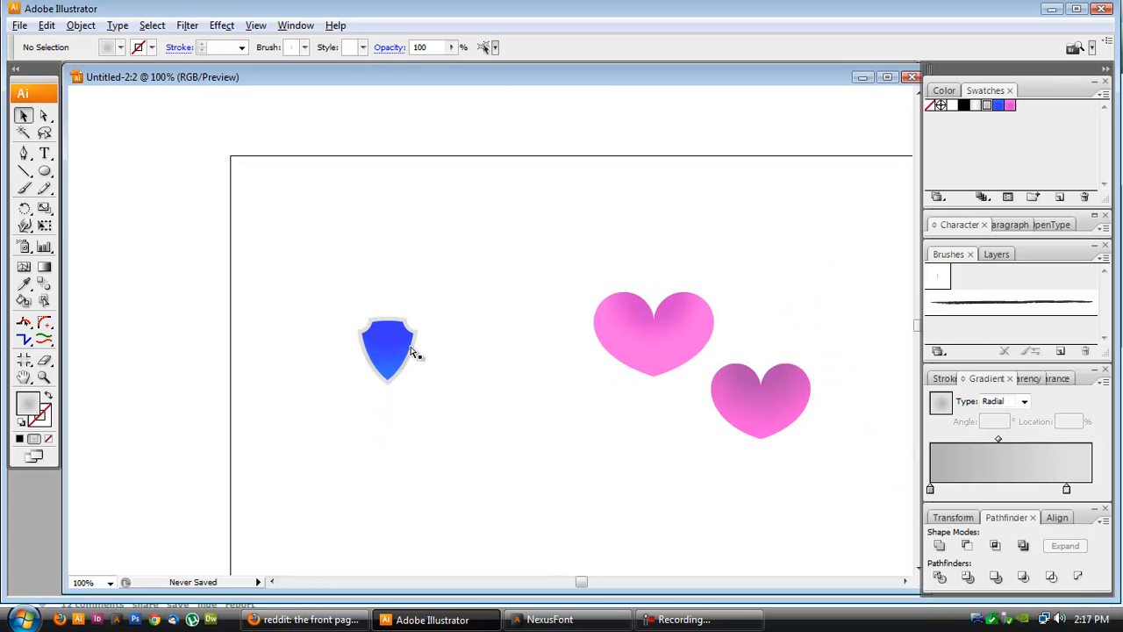
scroll(301, 291, right, 1)
drag(301, 290, 451, 464)
drag(412, 391, 436, 339)
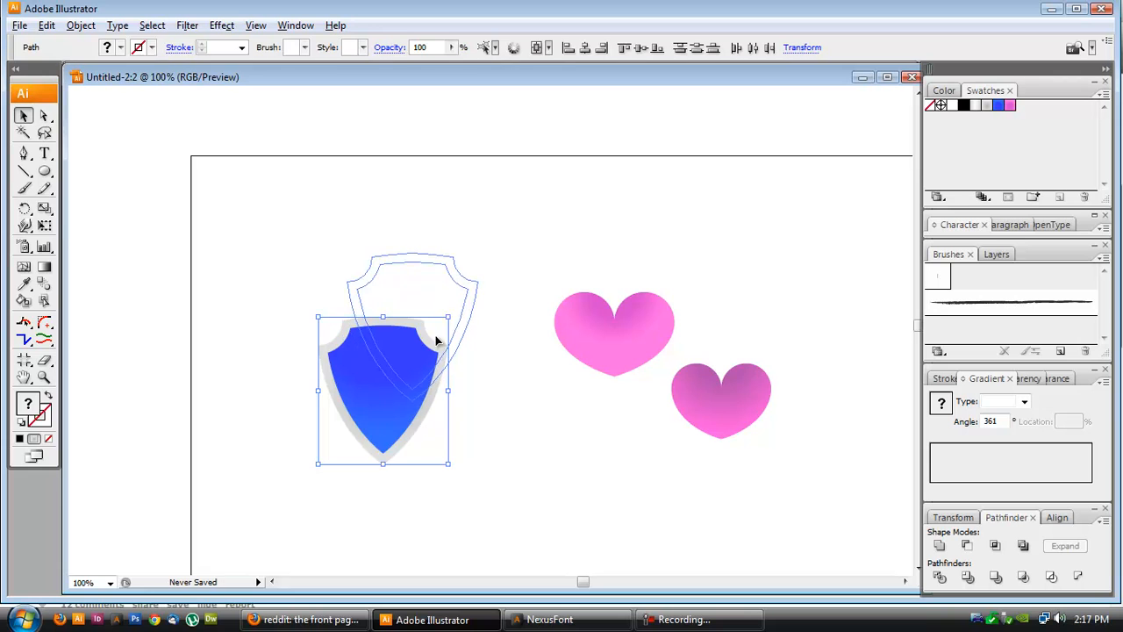
scroll(796, 450, right, 1)
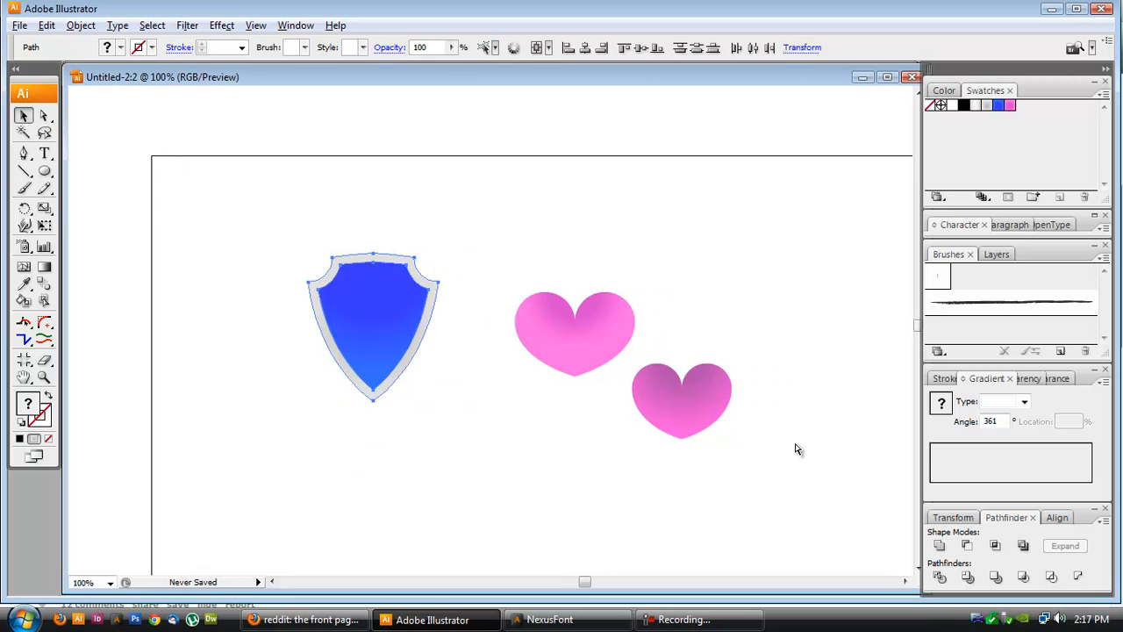